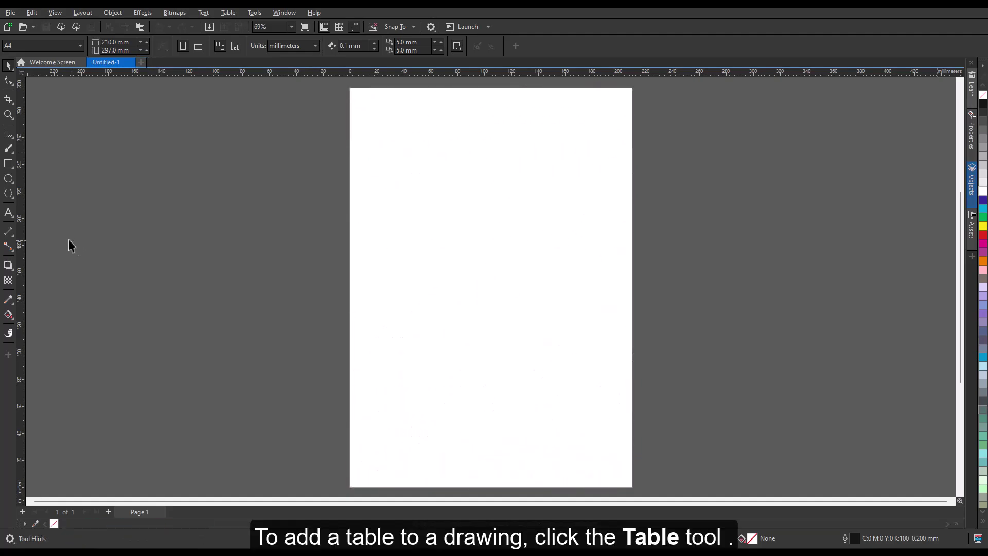
Draw a table with 6 rows and 5 columns that covers the whole A4 page
left_click(12, 217)
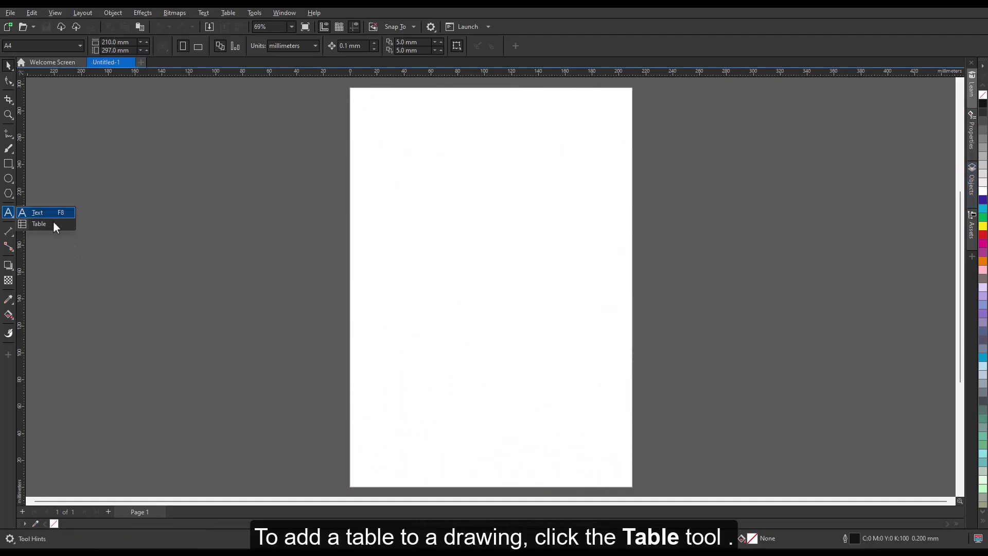
left_click(68, 226)
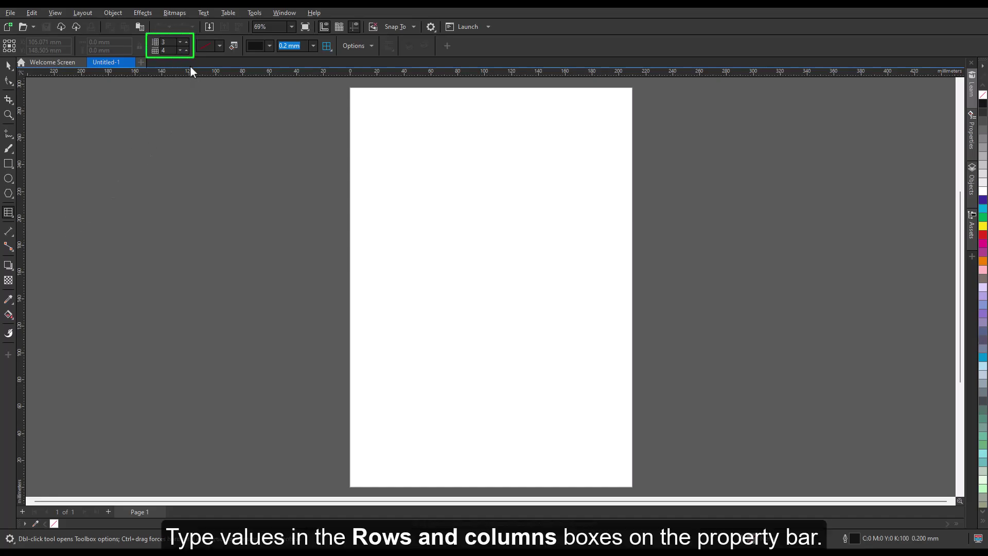
left_click(186, 41)
left_click(186, 42)
left_click(186, 42)
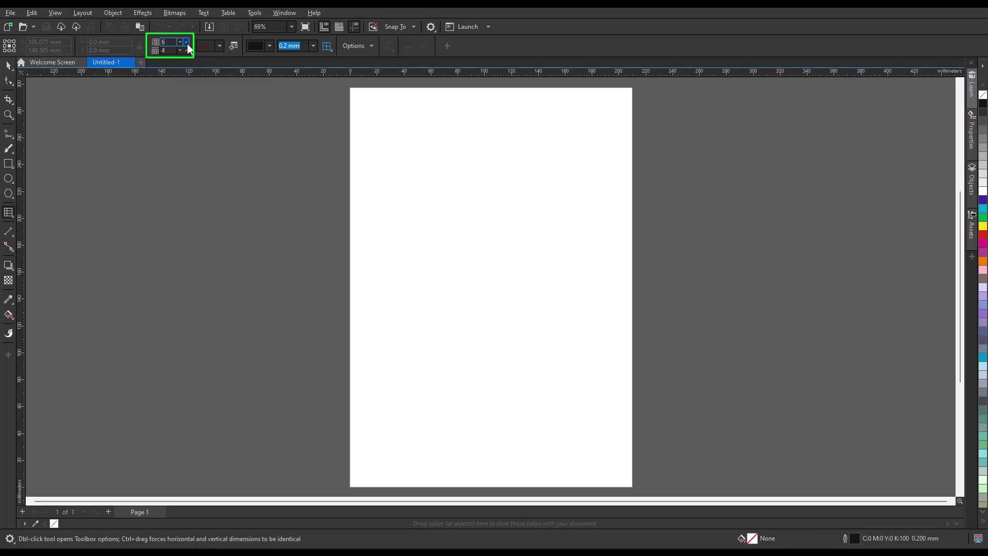
left_click(186, 49)
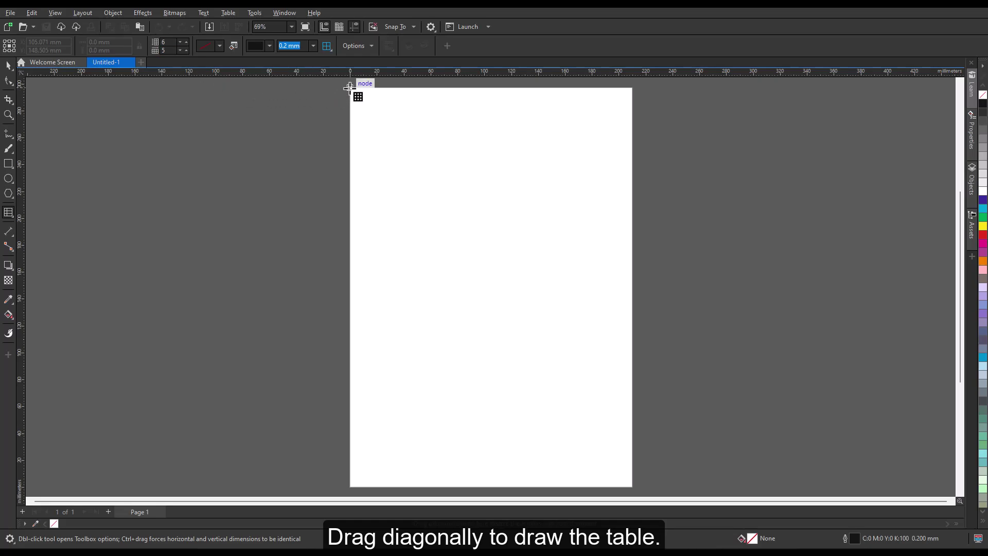
left_click_drag(350, 88, 633, 487)
key("Escape")
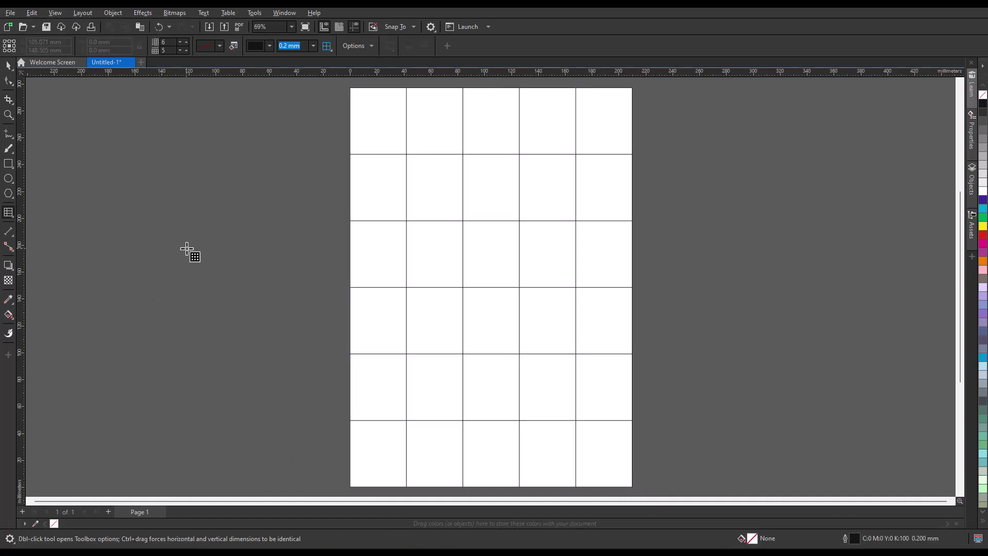
left_click(226, 13)
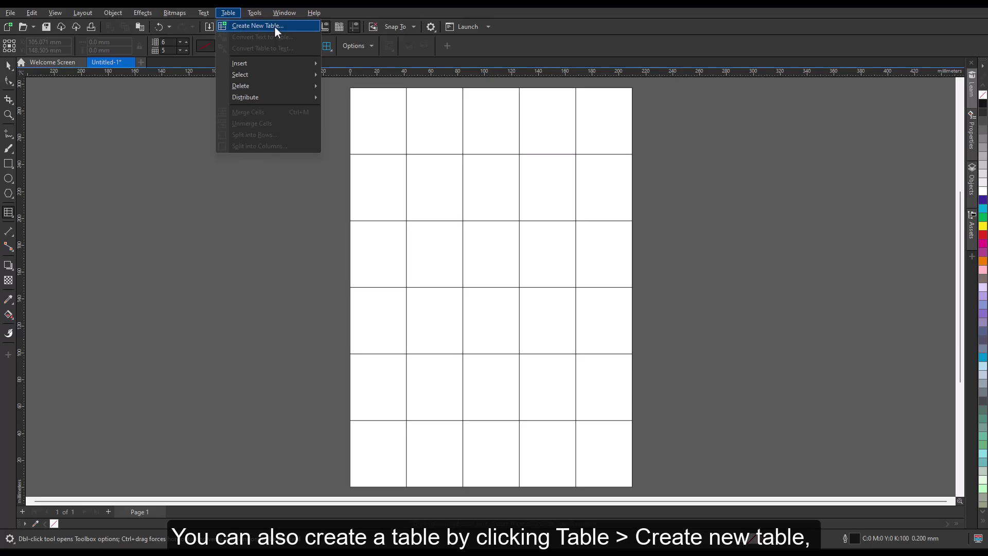
left_click(314, 27)
left_click_drag(487, 223, 725, 160)
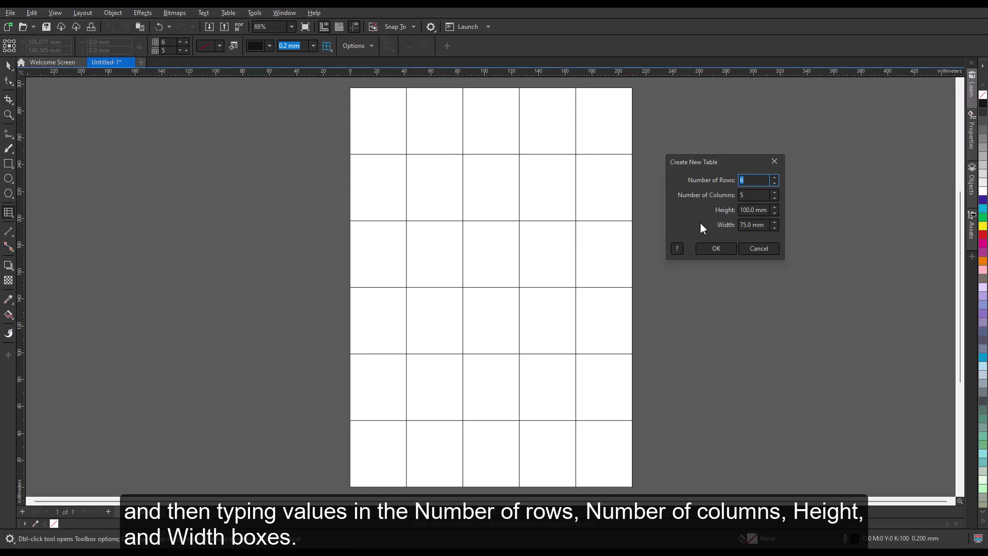
left_click(748, 249)
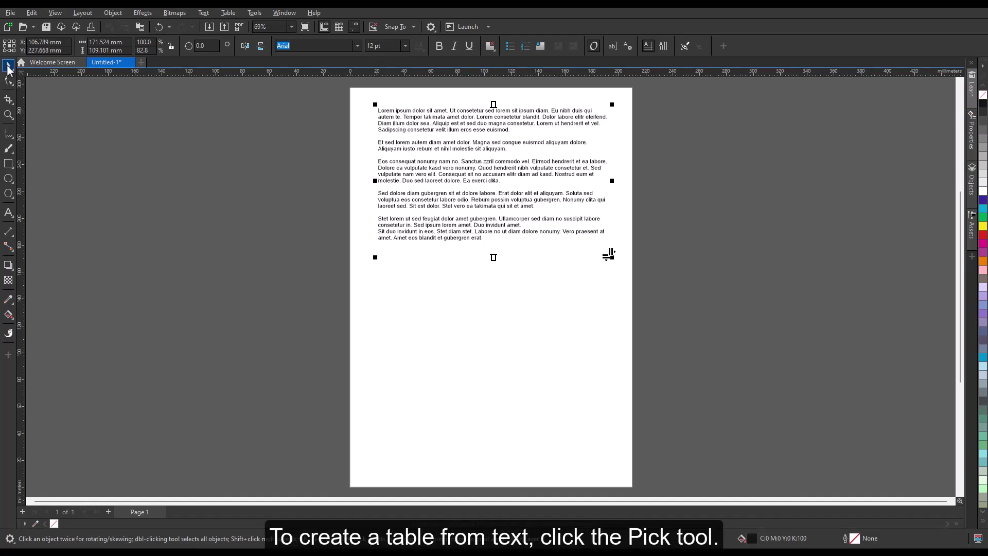
Convert the selected paragraph text to a table with the user-defined separator option, leaving the separator character empty
left_click(9, 67)
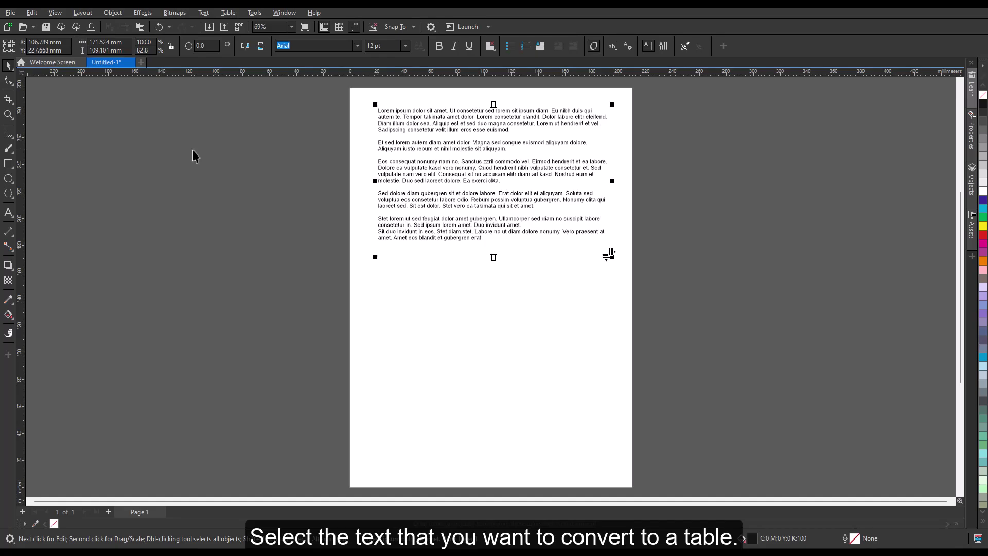
left_click(228, 13)
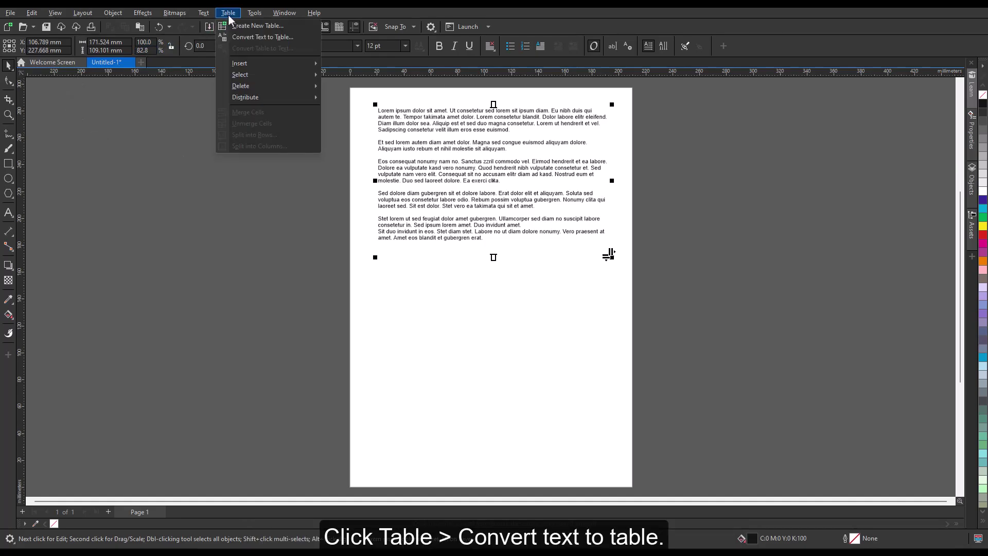
left_click(298, 37)
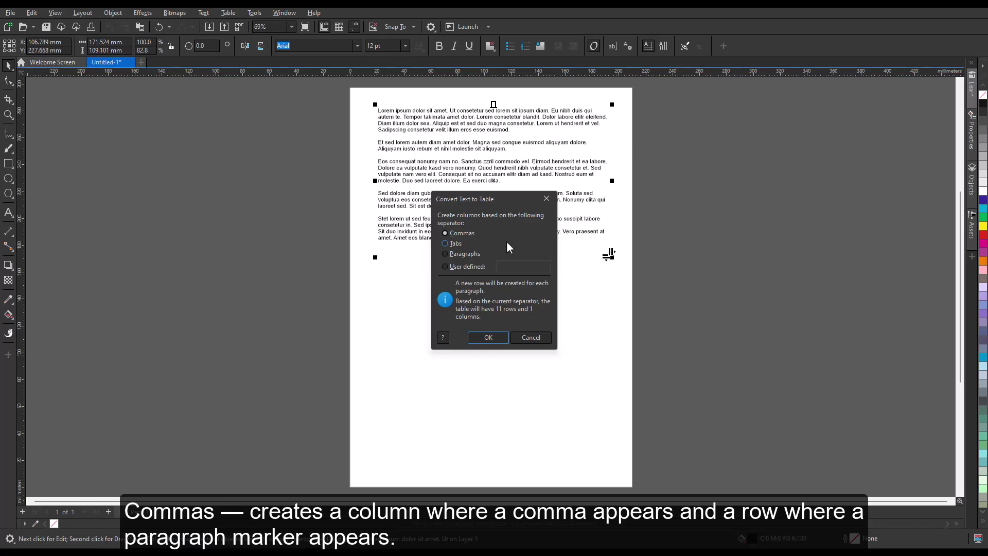
left_click(445, 244)
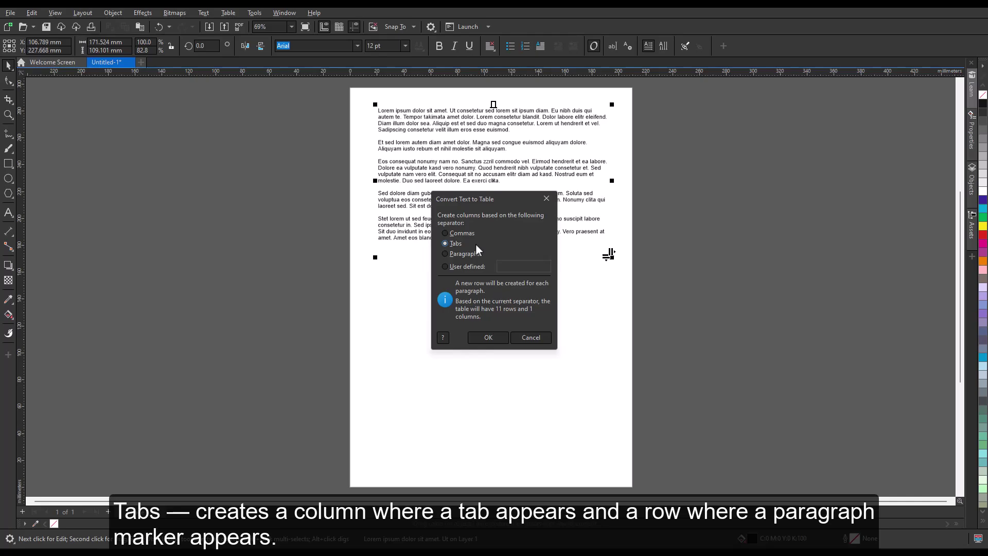
left_click(447, 252)
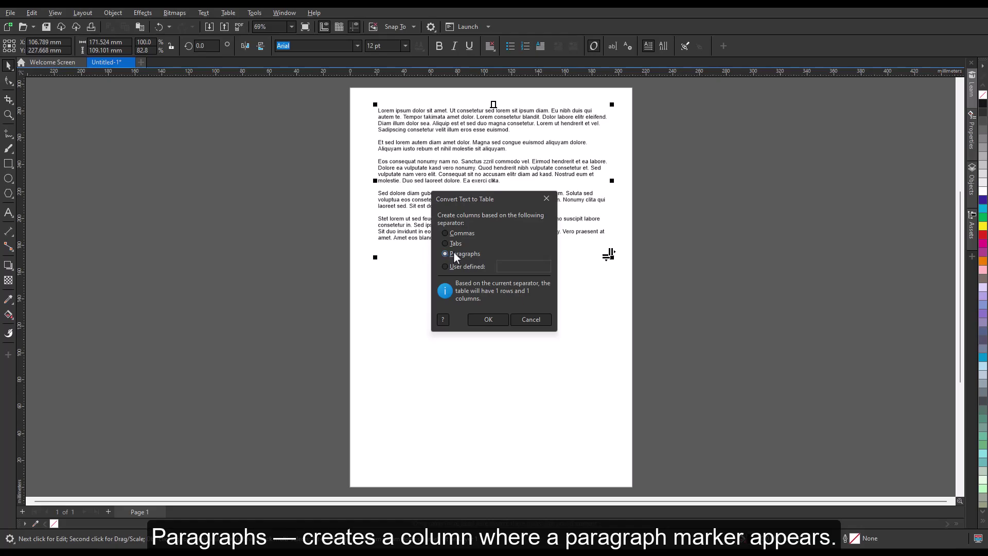
left_click(445, 266)
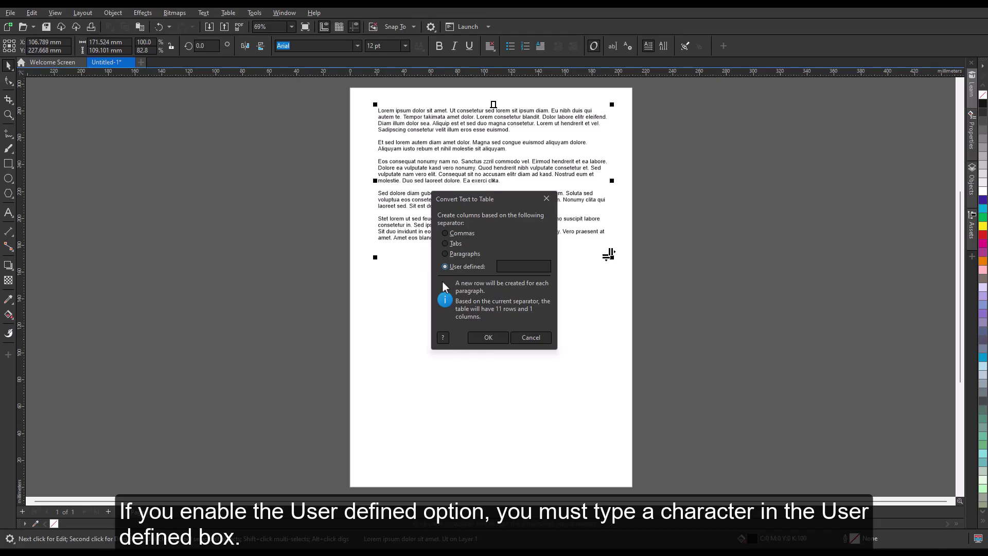
left_click(486, 338)
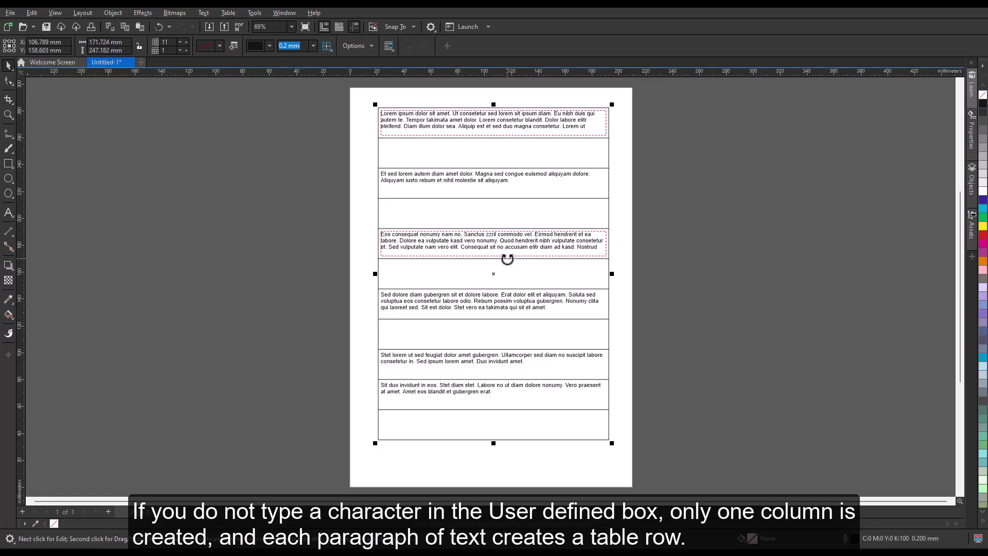
Increase the height of the table's first and fifth rows so that all their text fits
left_click(9, 212)
left_click(29, 225)
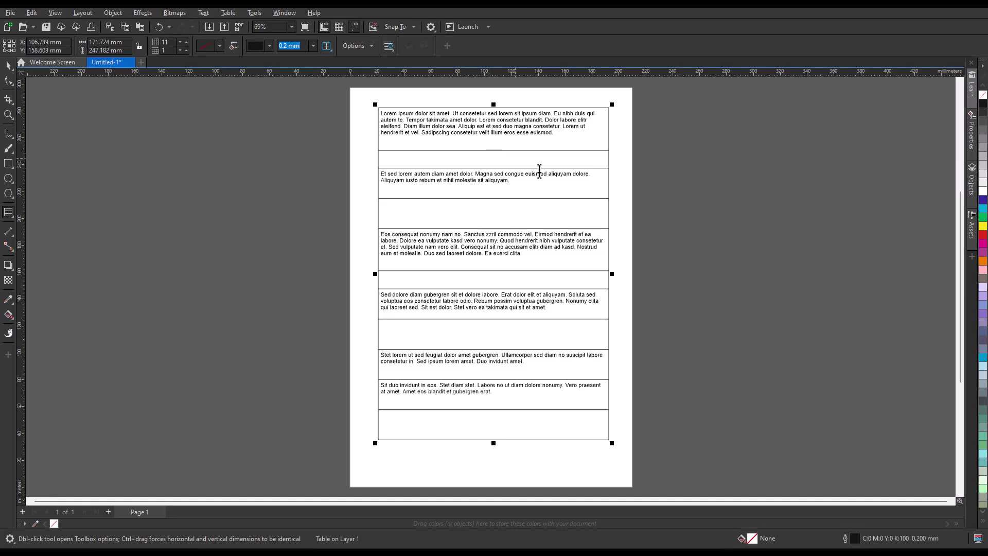
left_click(741, 271)
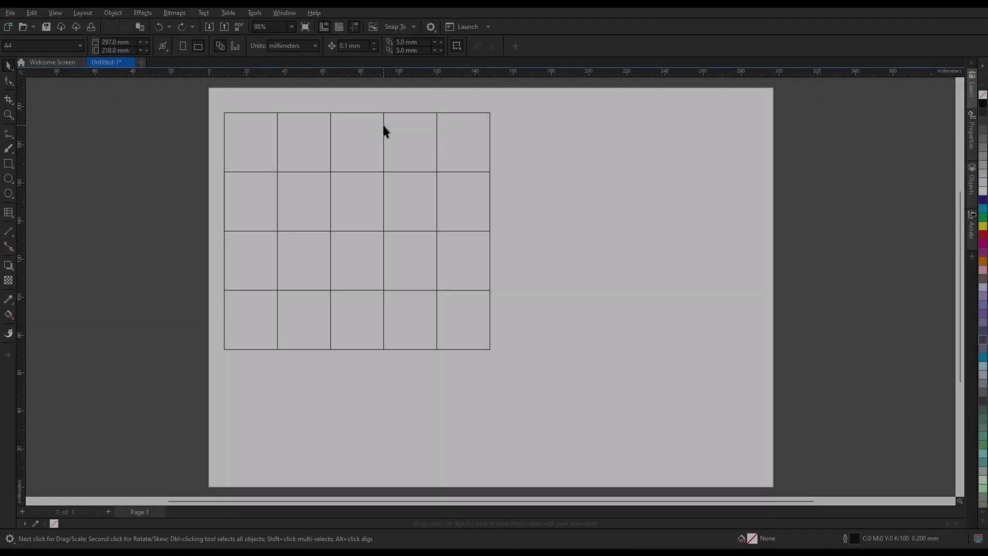
Select the first cell in the table's second row and insert a column to the right of it
left_click(383, 126)
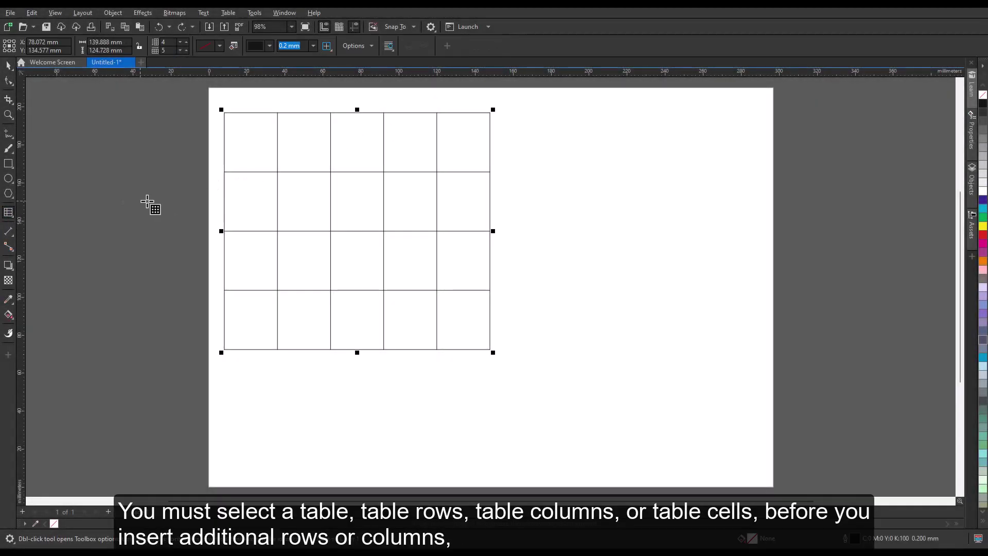
left_click(243, 201, "ctrl")
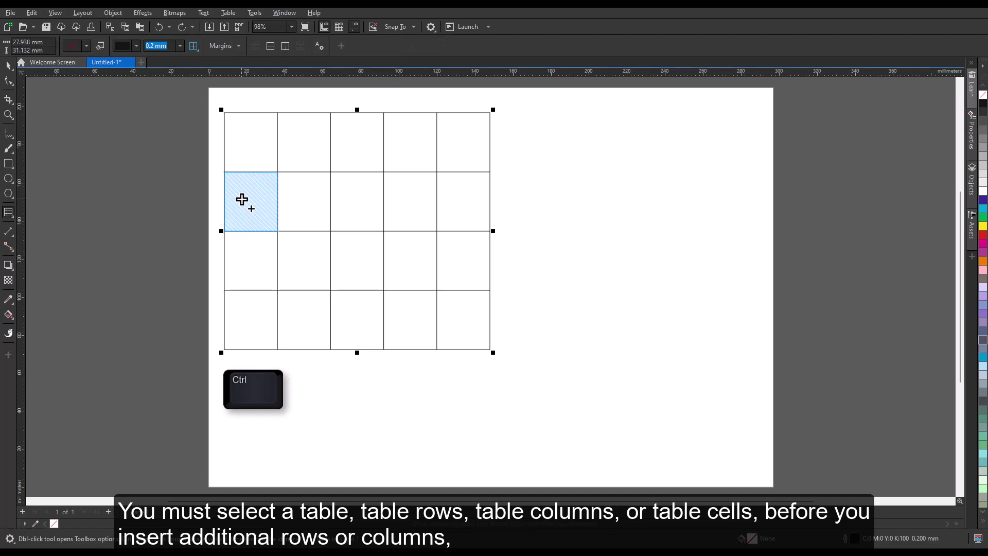
left_click(228, 12)
mouse_move(244, 67)
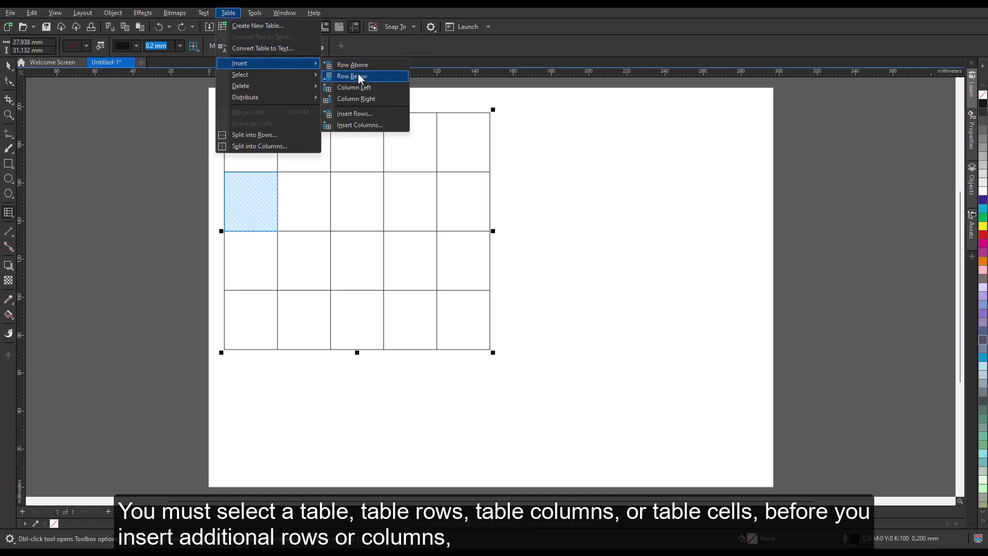
left_click(356, 99)
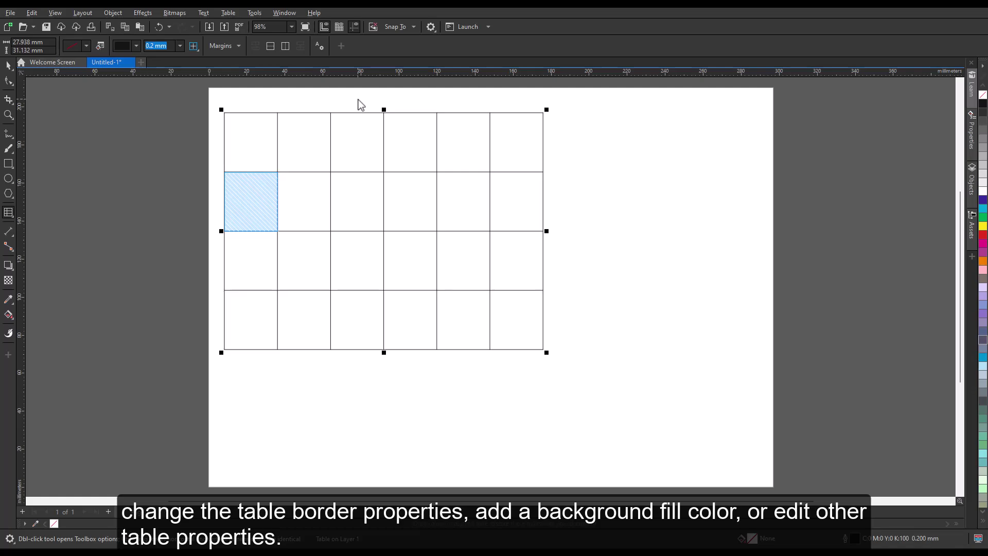
Give the selected cell a 2.0 mm border and a pink background fill of C 12, M 48, Y 32, K 5
left_click(180, 46)
left_click(158, 128)
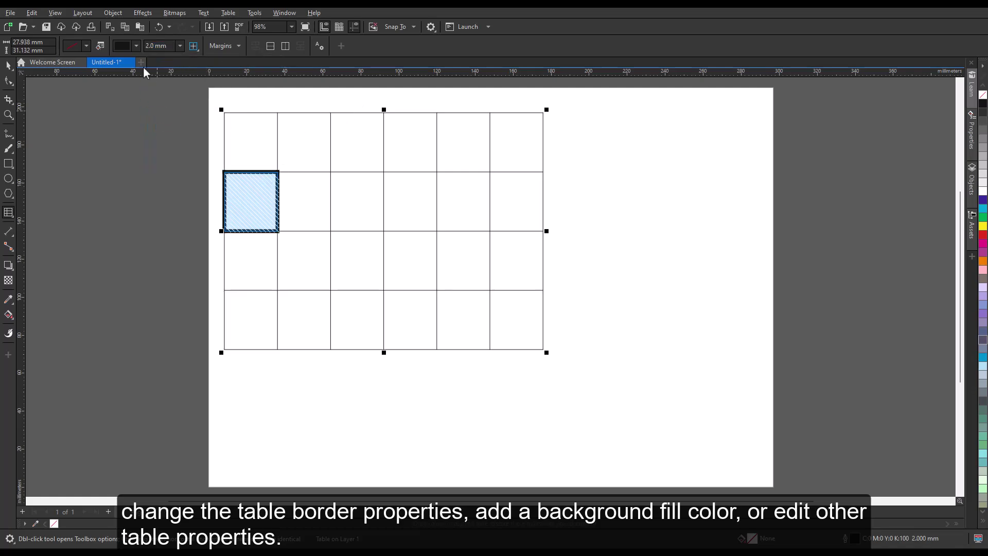
left_click(86, 45)
left_click(91, 105)
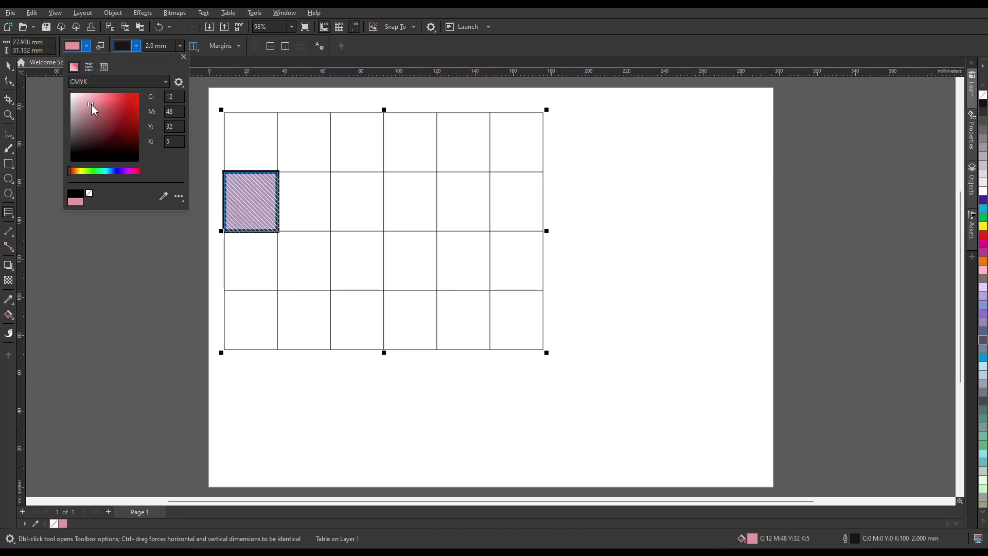
left_click(249, 198)
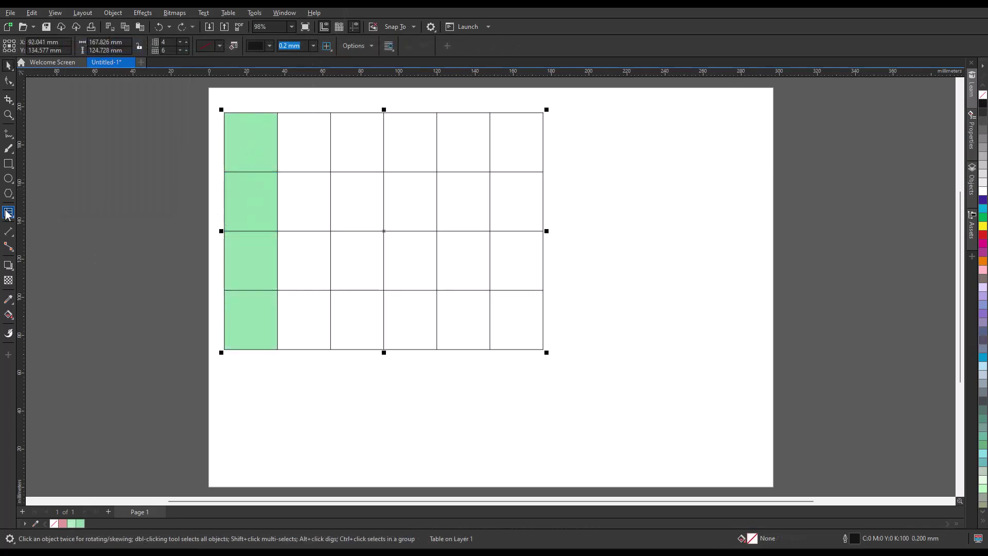
Select all cells of the green first column and move the column to the third column's position
left_click(9, 212)
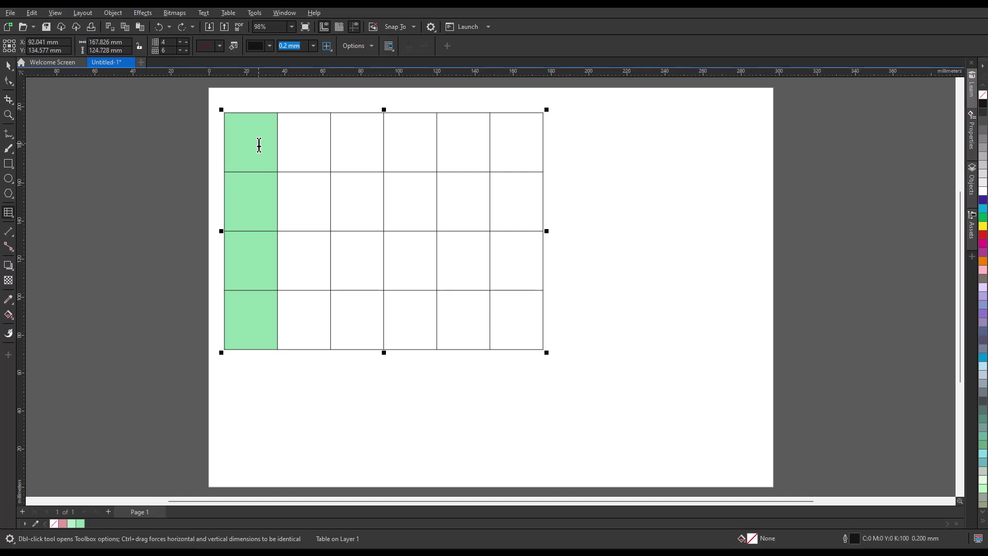
left_click_drag(257, 143, 253, 315)
left_click_drag(250, 139, 348, 137)
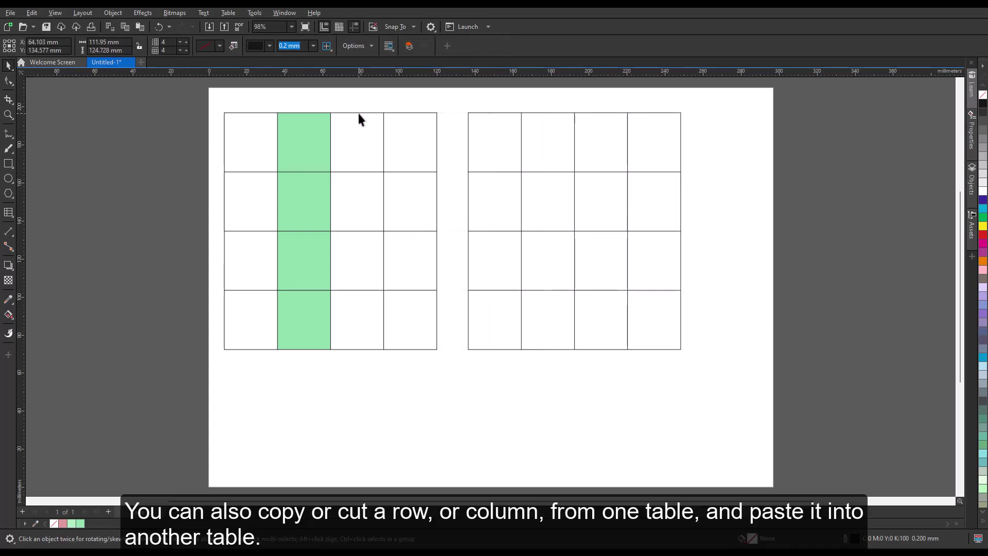
Copy the green second column of the left-hand table
left_click(359, 118)
left_click(8, 212)
left_click_drag(301, 125, 308, 324)
right_click(309, 326)
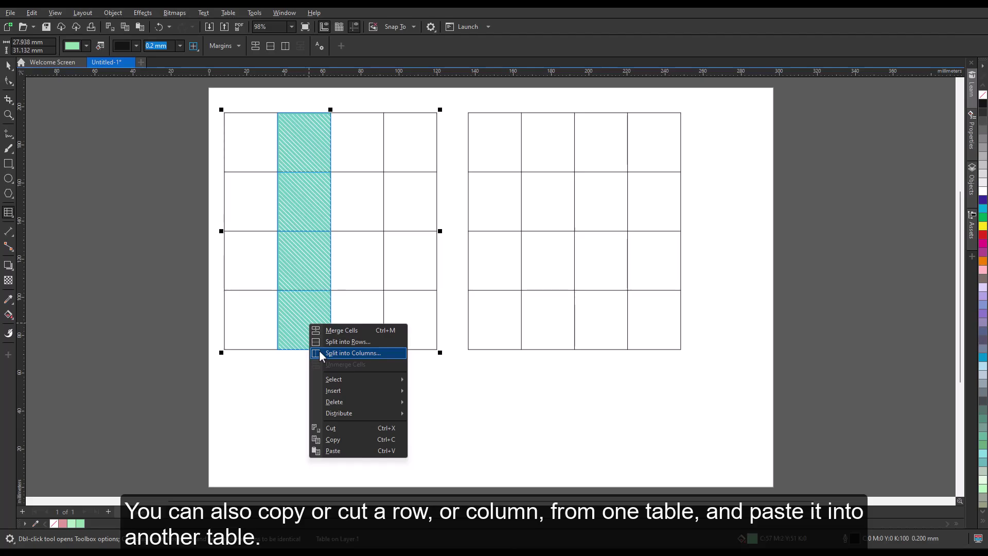
left_click(332, 439)
Paste the copied green column into the right-hand table, inserted to the right of its first column
key("space")
left_click(510, 117)
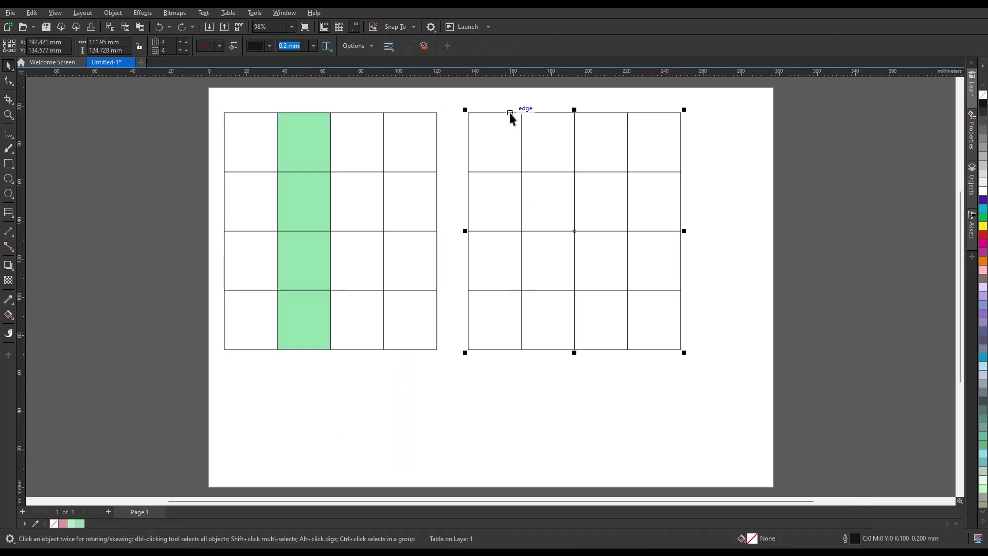
left_click(8, 211)
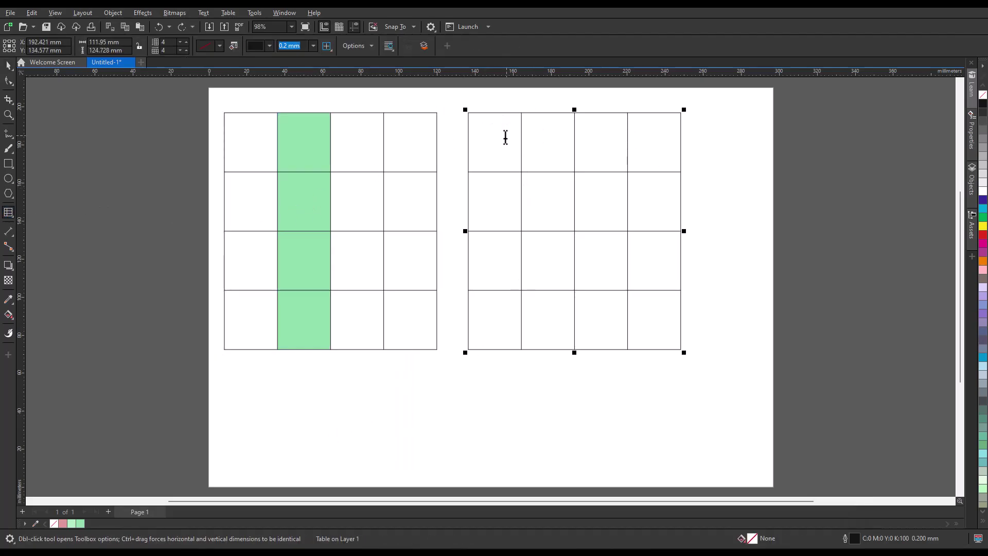
left_click_drag(496, 134, 495, 339)
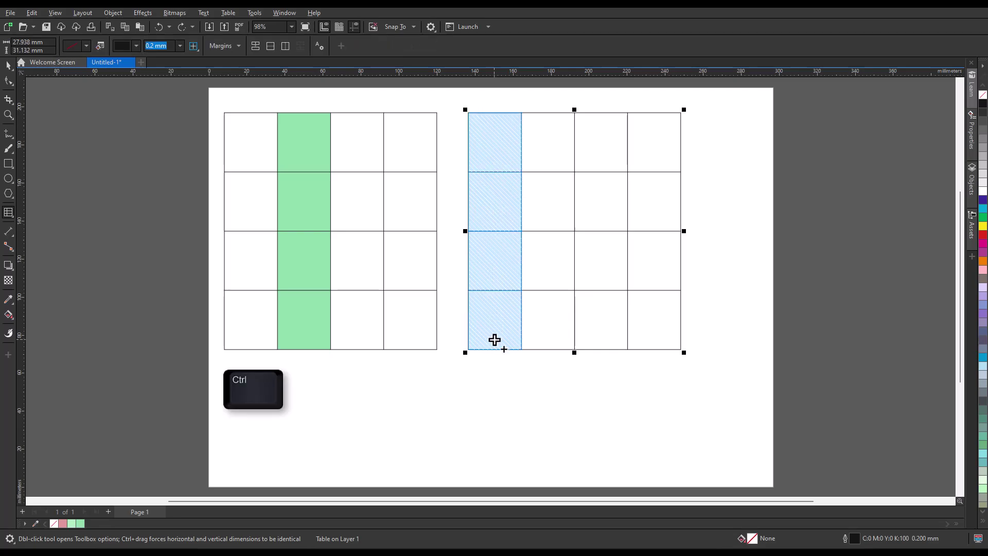
right_click(494, 339)
left_click(528, 456)
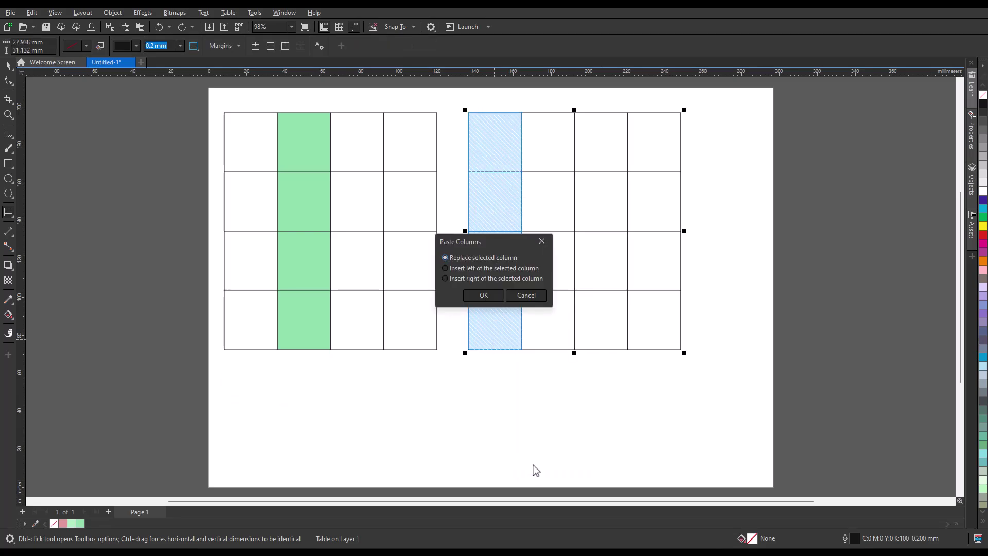
left_click(469, 278)
left_click(484, 295)
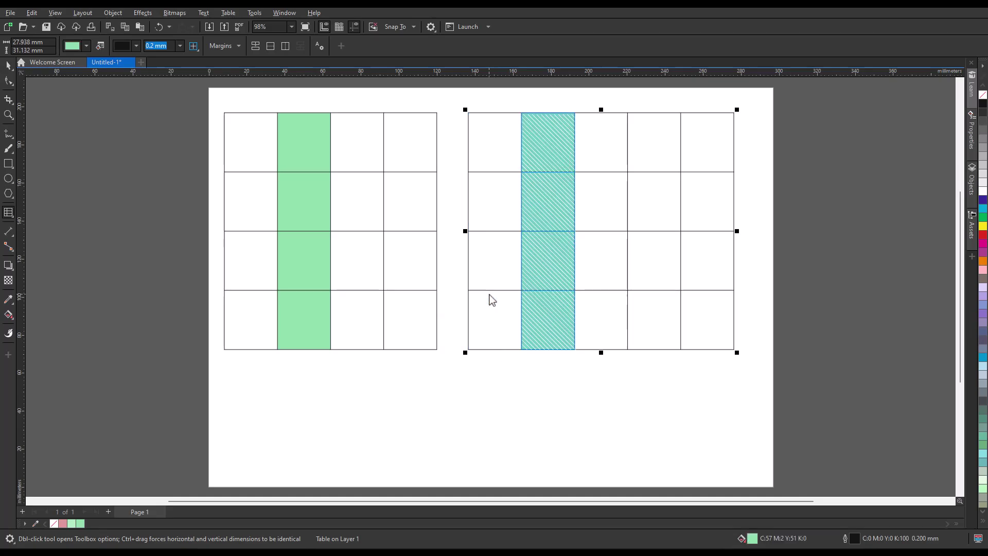
left_click(532, 386)
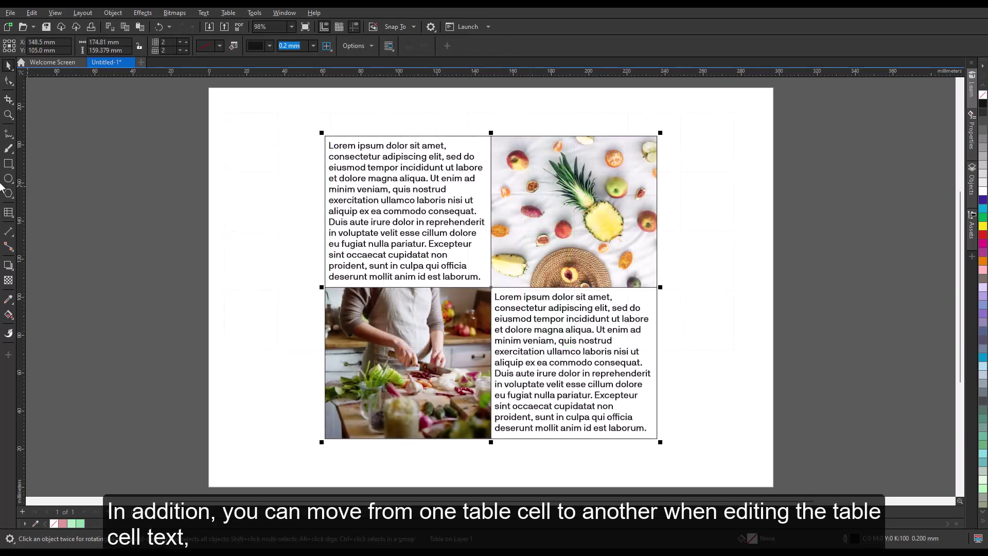
Delete "sectetur adipis" from the text in the table's first cell and move the text cursor to the next cell
left_click(8, 212)
left_click_drag(347, 156, 408, 157)
key("Delete")
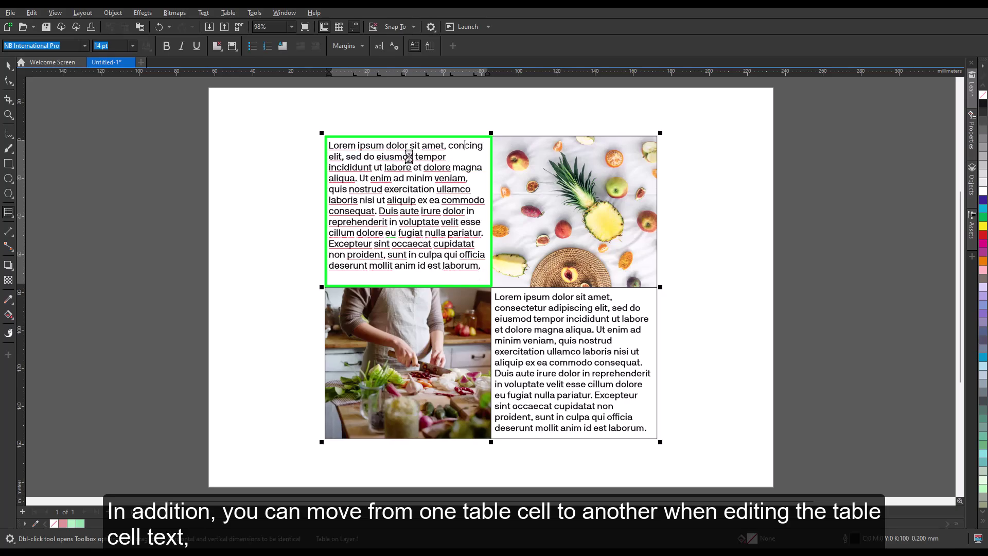
key("Tab")
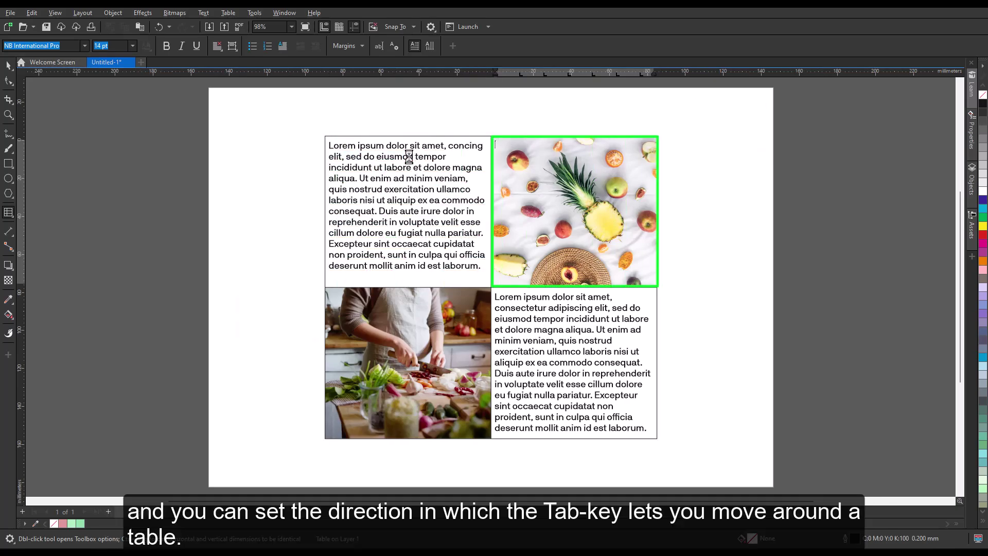
Move the text cursor on to the last table cell and shorten the word "consectetur" in its text to "cr"
key("Tab")
key("Tab")
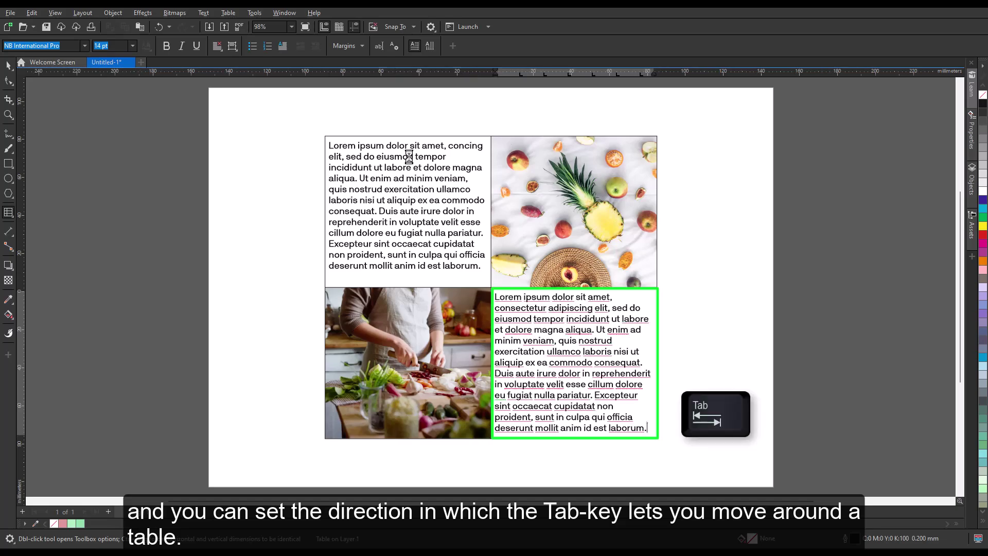
left_click_drag(495, 308, 541, 309)
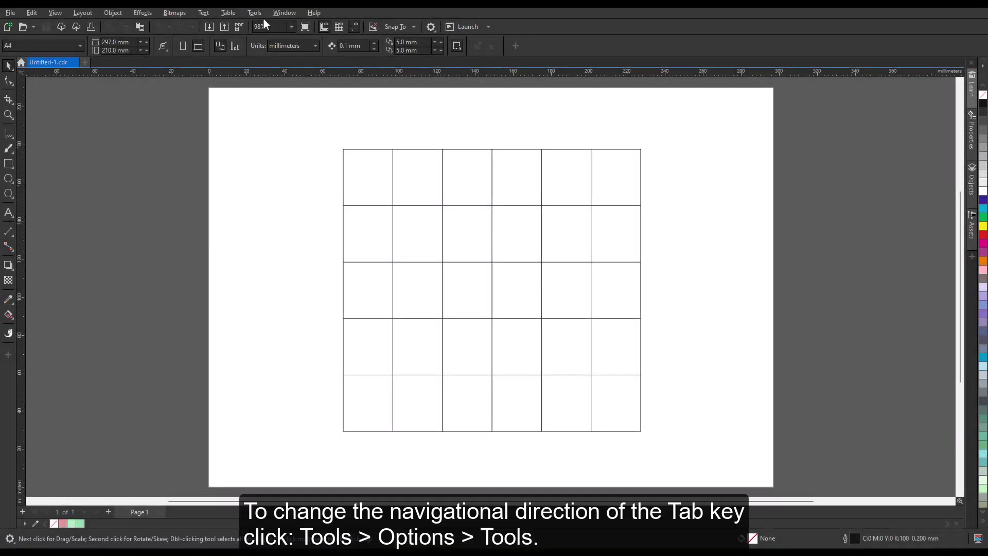
In the Table tool options, view the tab order choices and set Tab to insert a tab character in the current cell
left_click(257, 13)
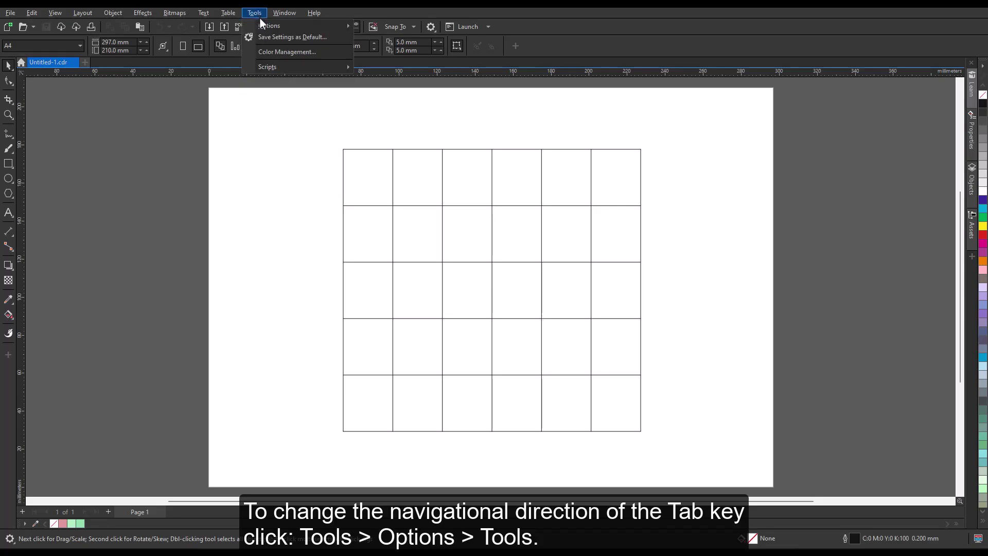
mouse_move(264, 24)
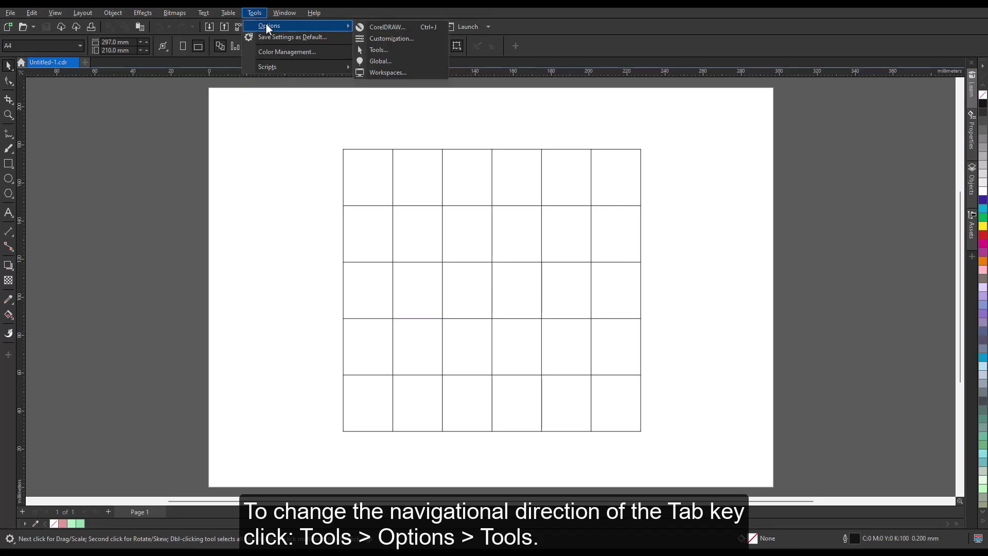
left_click(379, 47)
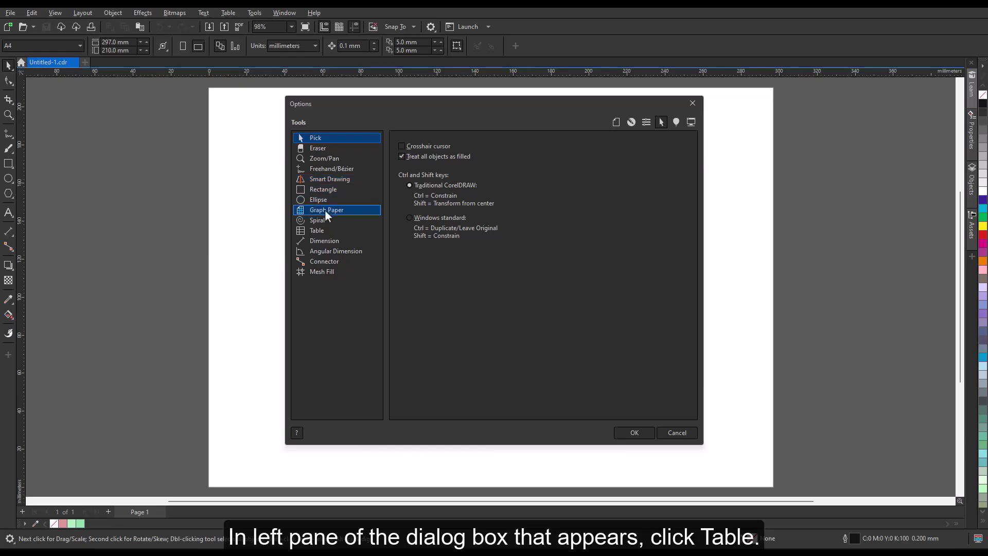
left_click(319, 231)
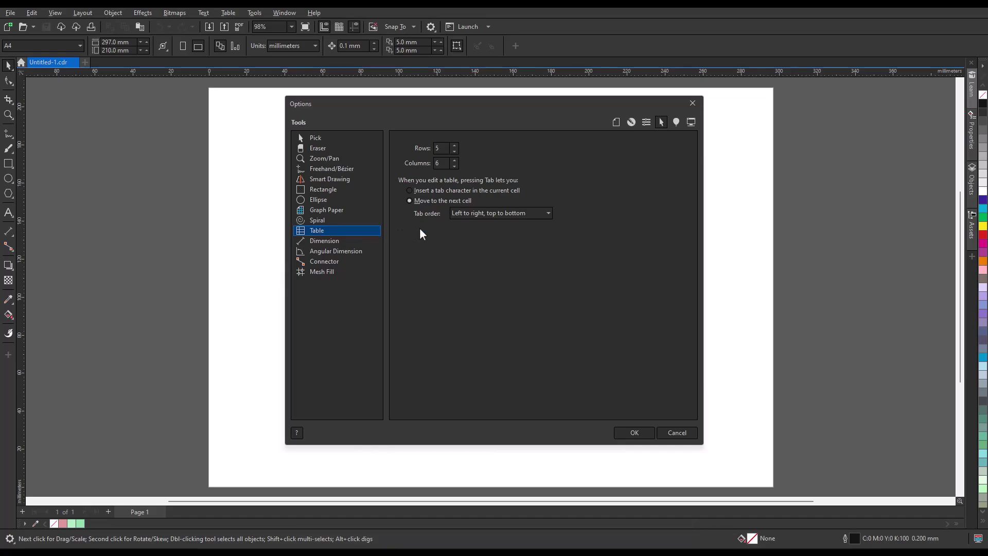
left_click(547, 212)
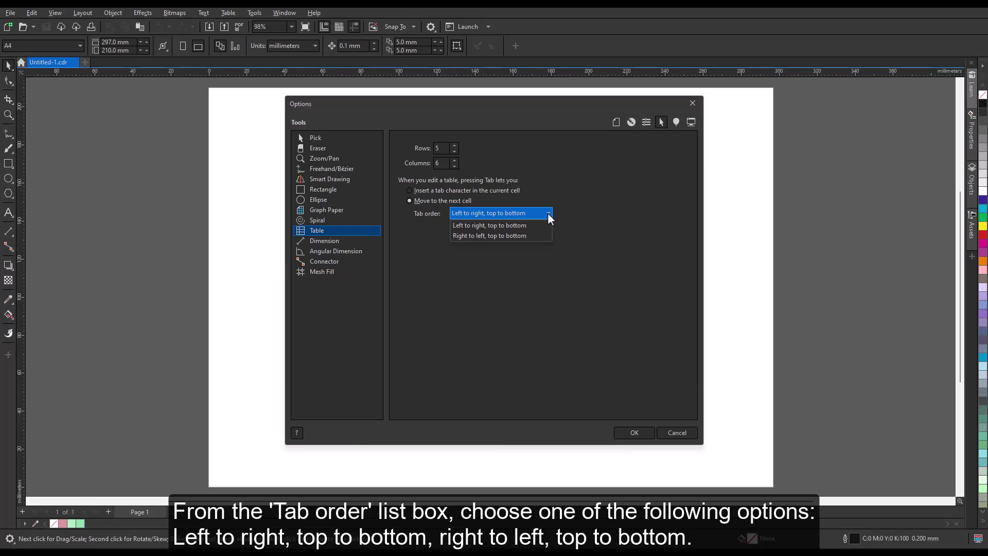
left_click(540, 262)
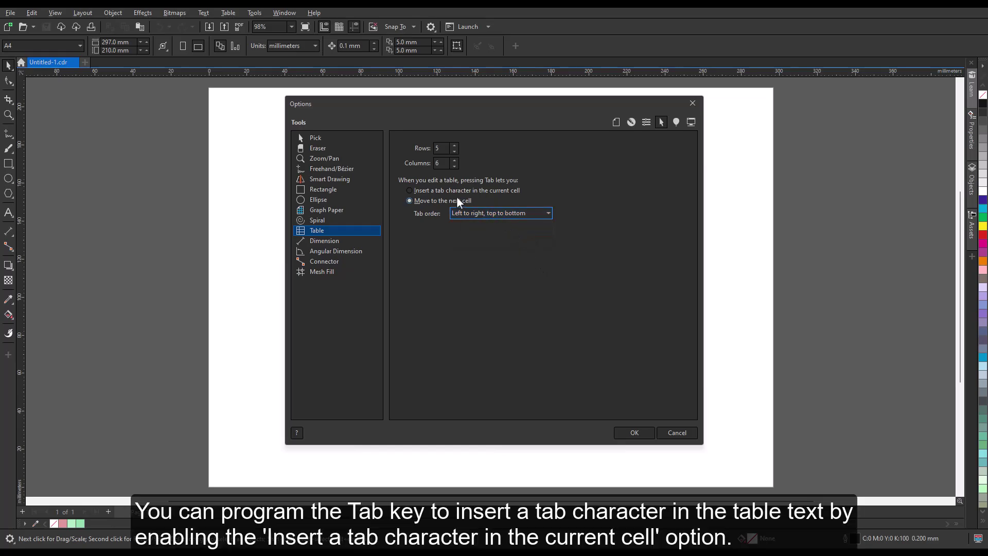
left_click(409, 190)
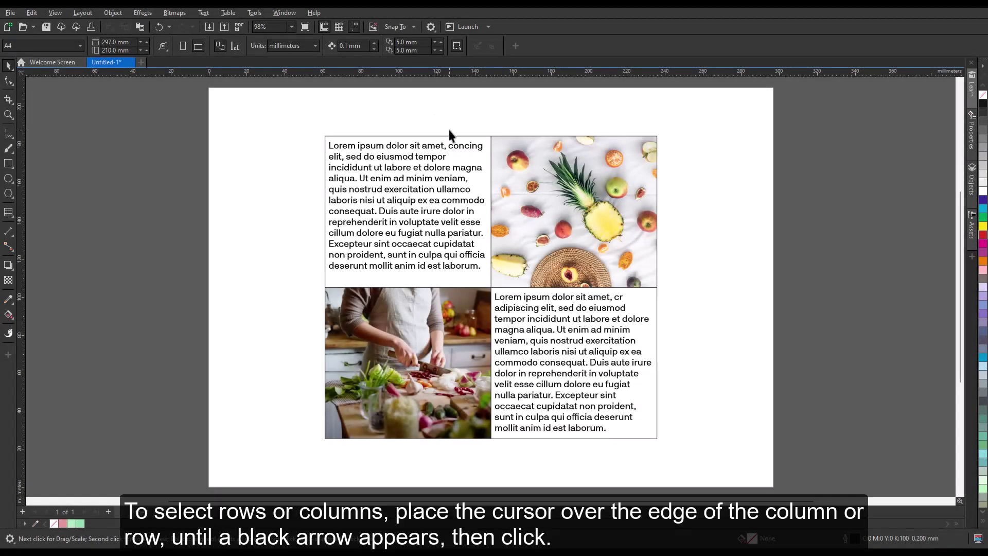
Select the second column of the text-and-image table with the Table tool
left_click(451, 137)
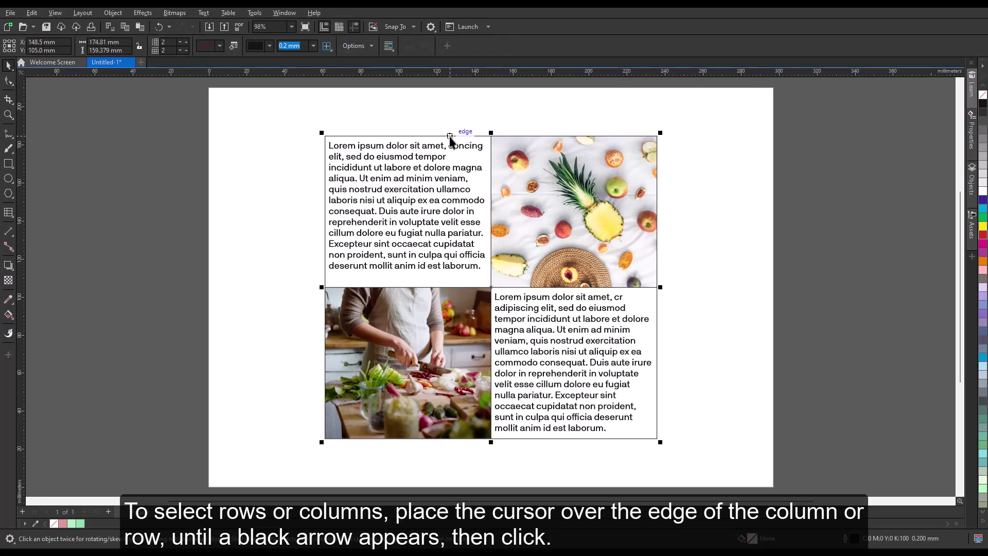
left_click(9, 213)
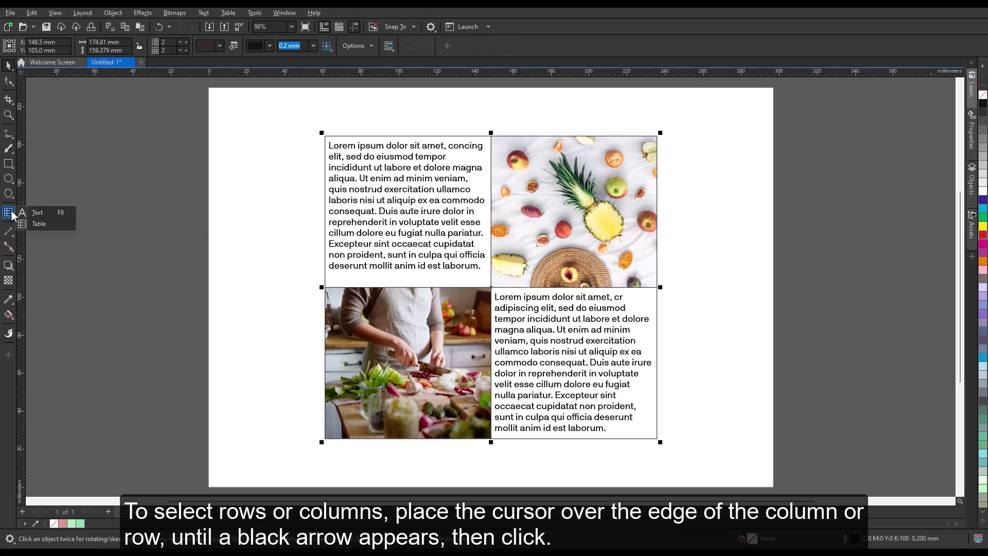
left_click(21, 223)
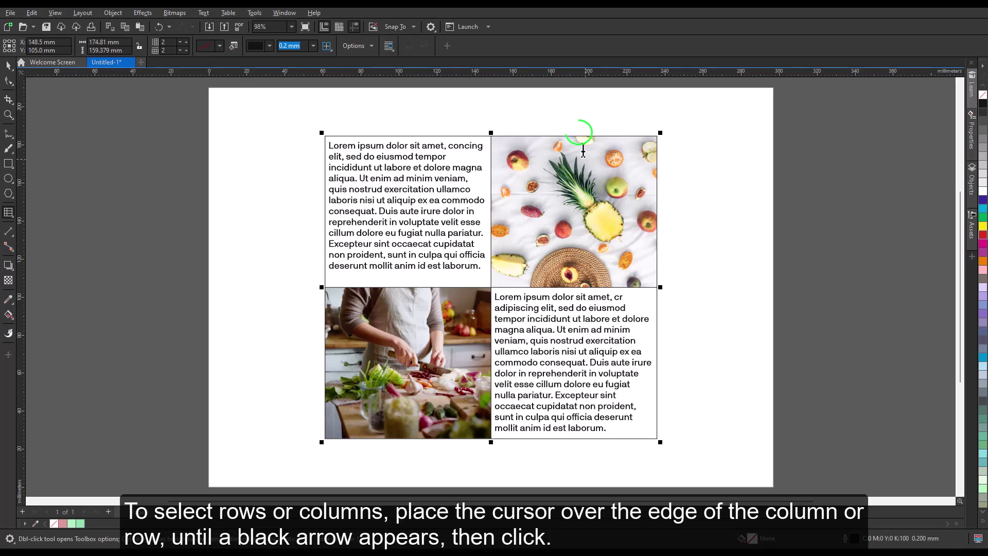
left_click(578, 132)
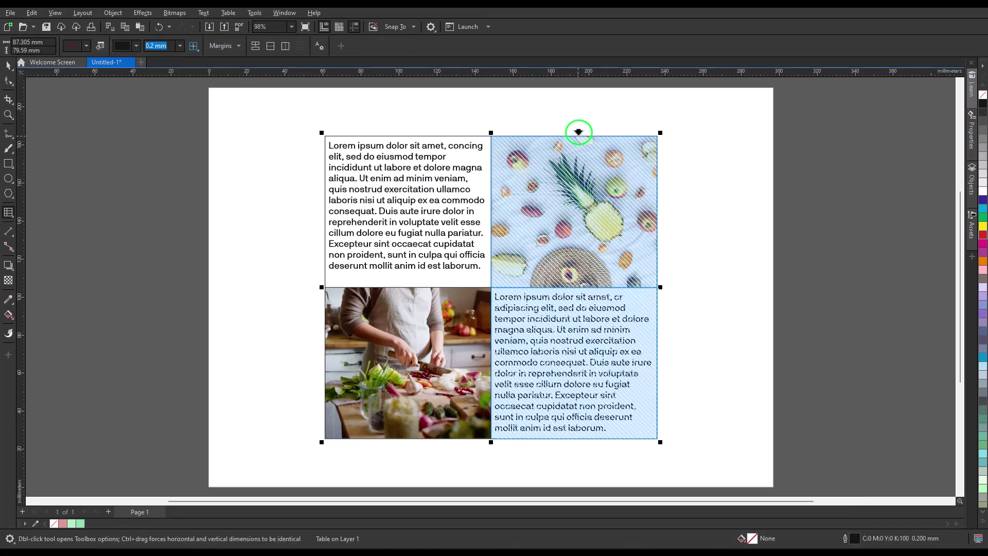
Select the table's second row, and then select all of the table's contents
left_click(321, 330)
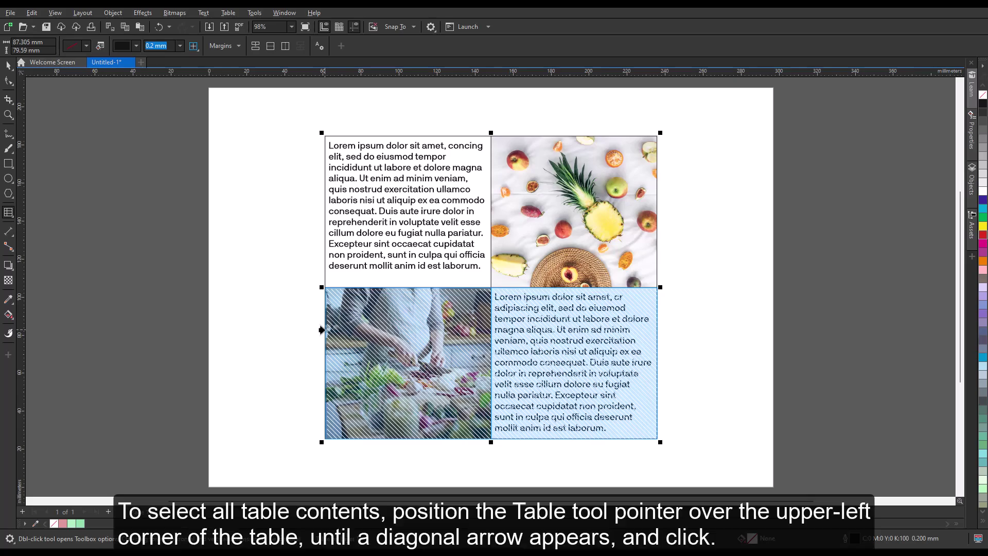
left_click(323, 133)
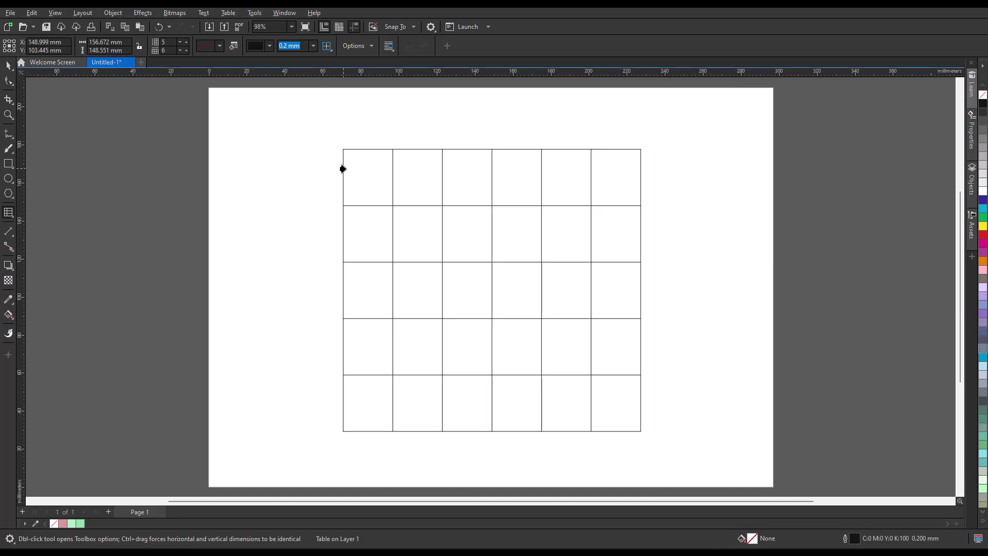
Select the first cell of the empty table, extend the selection to the whole table, and clear it
left_click(357, 160)
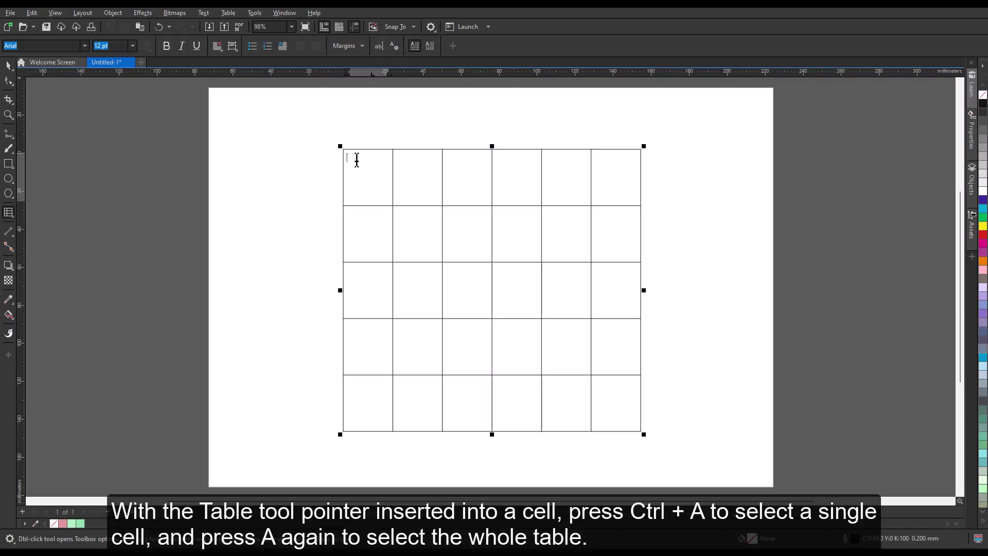
key("ctrl+a")
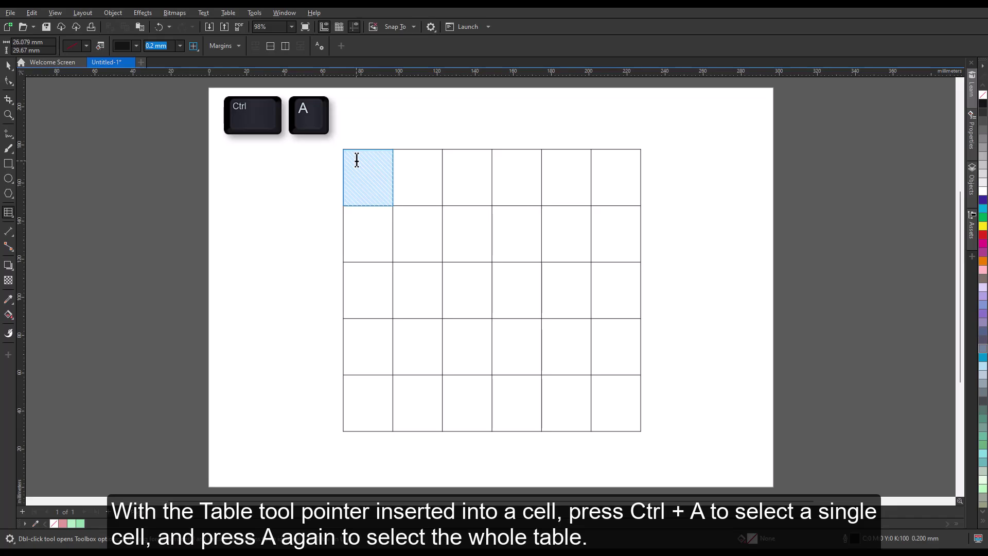
key("ctrl+a")
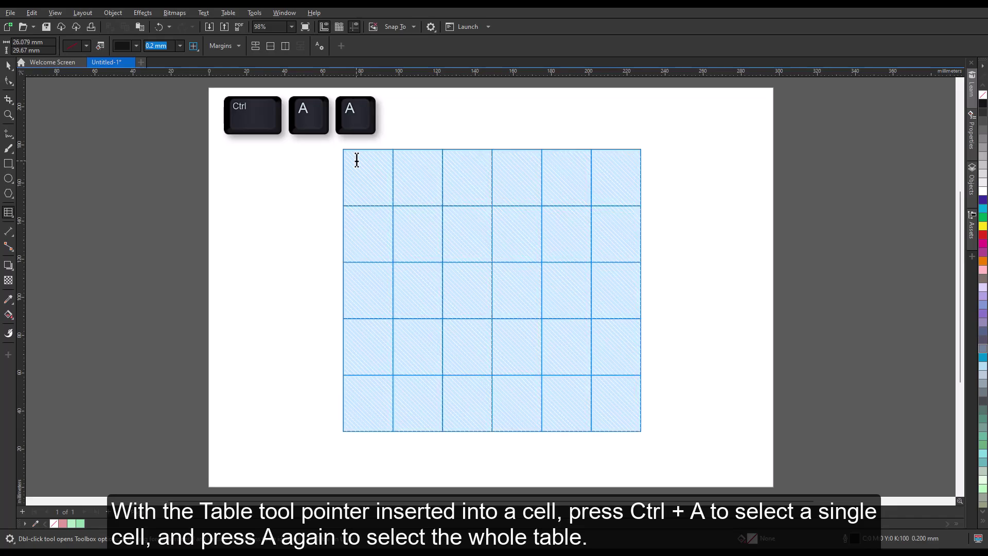
key("Escape")
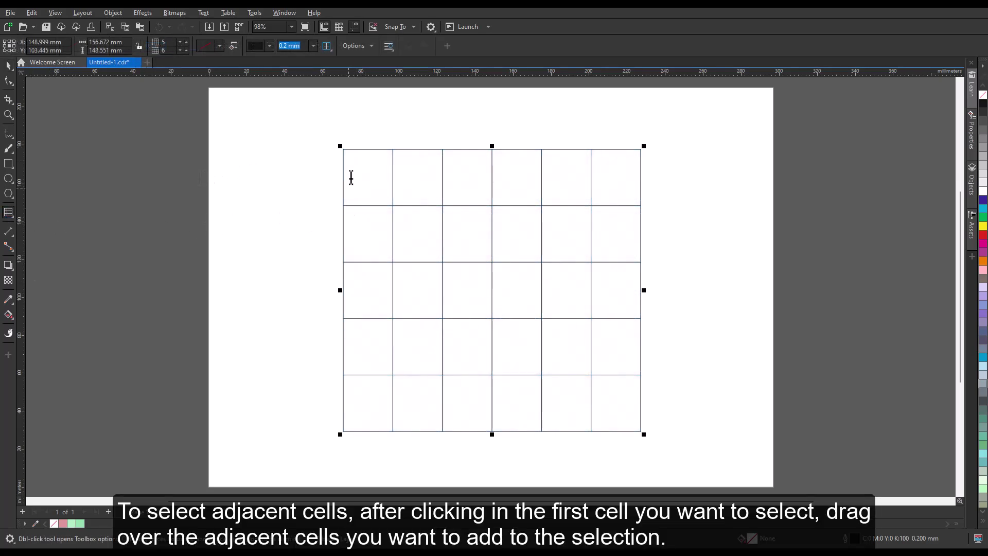
Select all adjacent cells in the table's first two rows, and then deselect the table
key("ctrl")
mouse_move(350, 158)
left_mouse_down()
mouse_move(607, 163)
mouse_move(604, 224)
left_mouse_up()
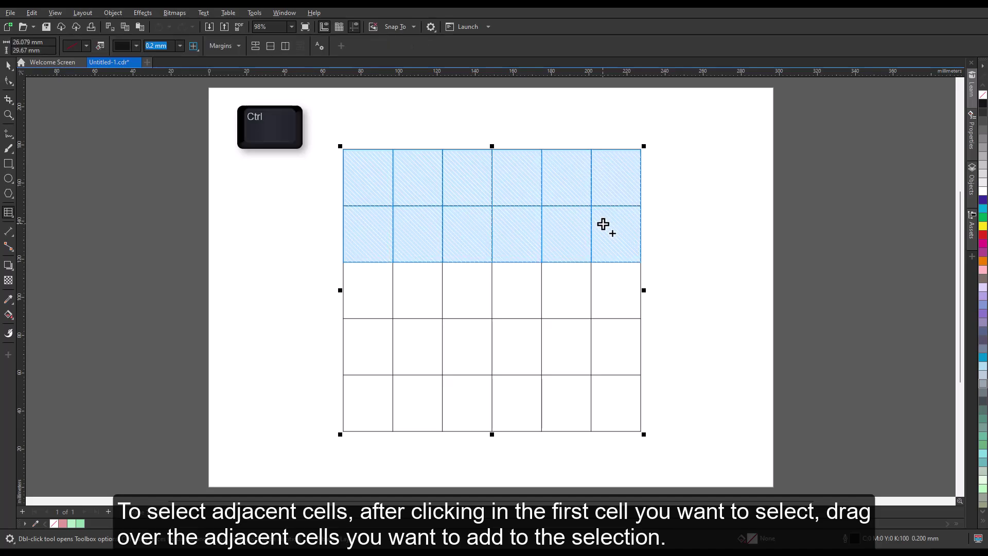
left_click(697, 225)
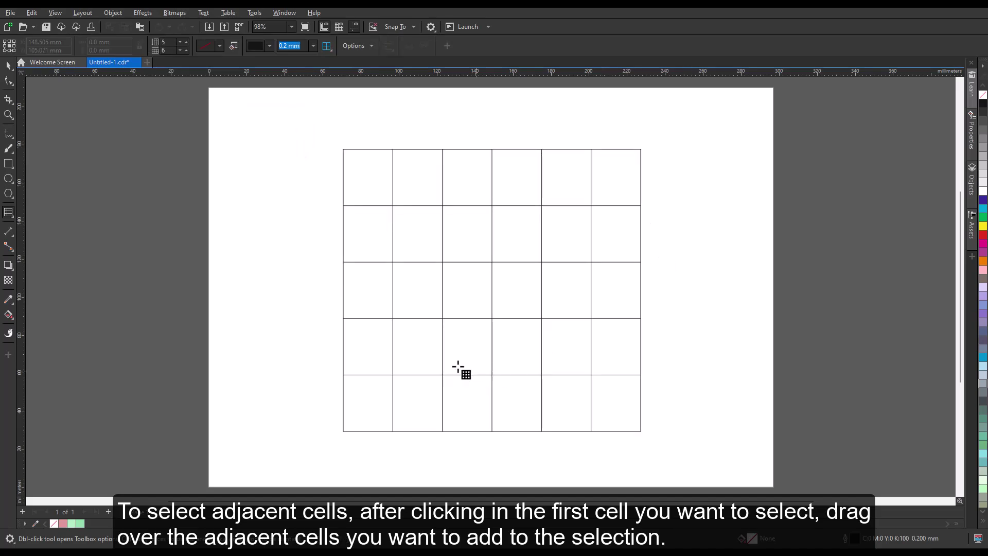
Select the first, third and fifth cells of row two plus the second, fourth and sixth of row three, then clear the selection
left_click(362, 232, "ctrl")
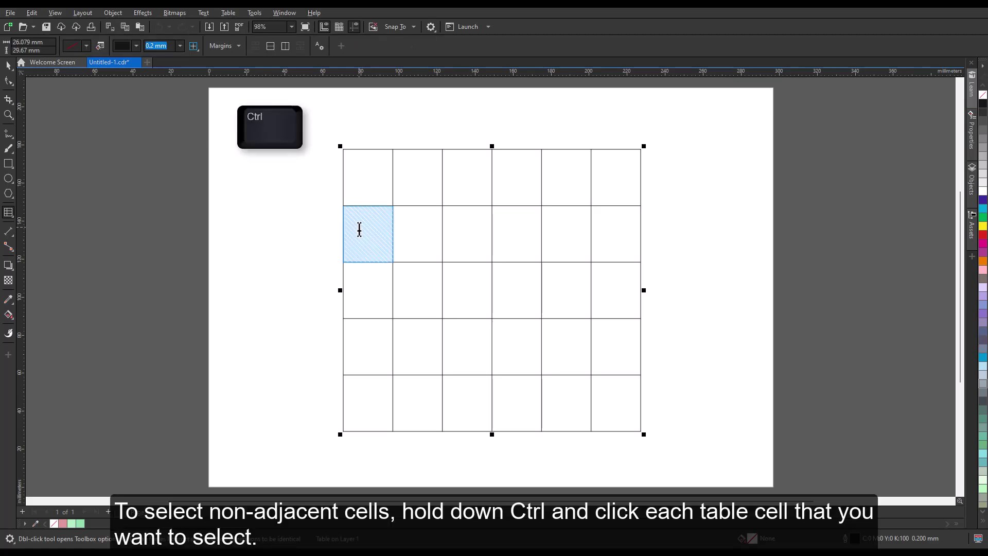
left_click(470, 240, "ctrl")
left_click(569, 234, "ctrl")
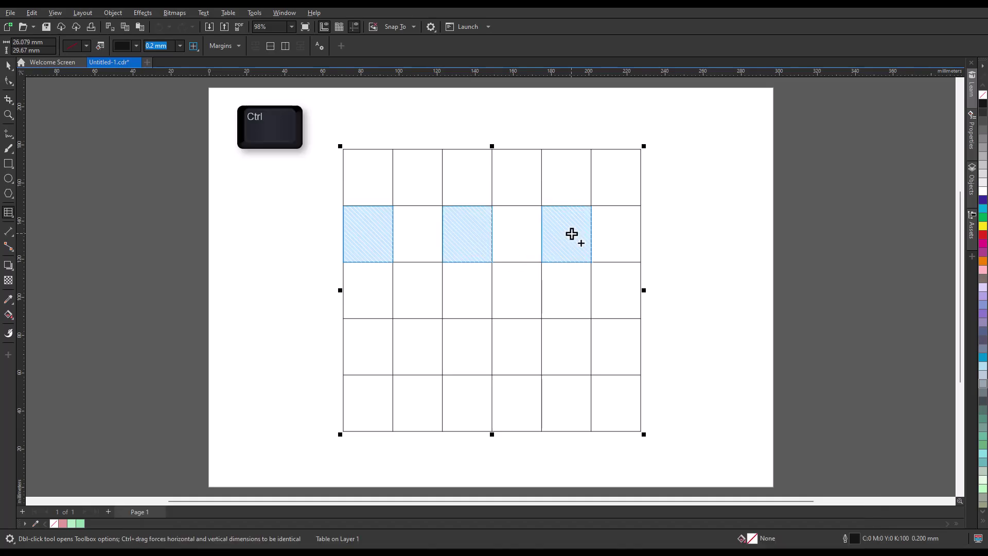
left_click(519, 286, "ctrl")
left_click(421, 290, "ctrl")
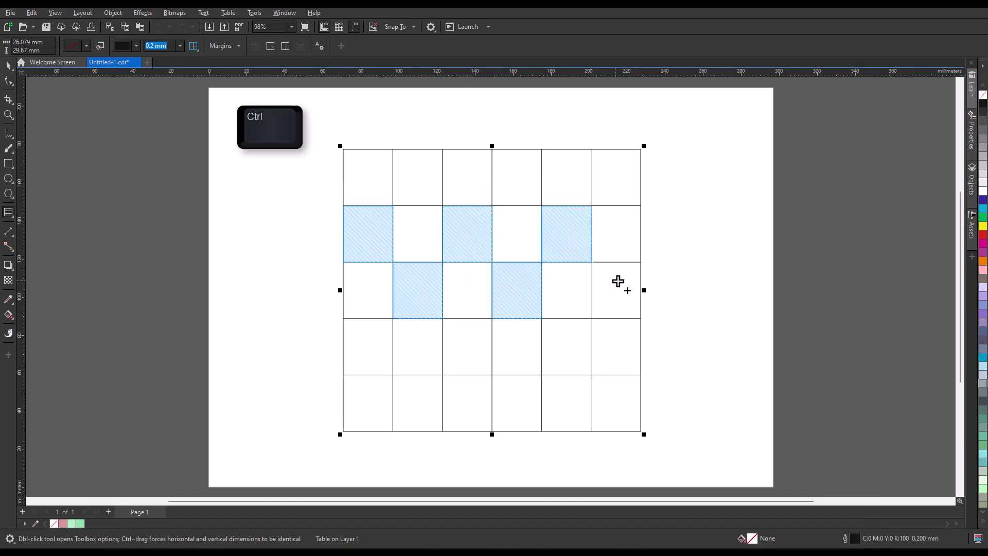
left_click(618, 281, "ctrl")
left_click(335, 235)
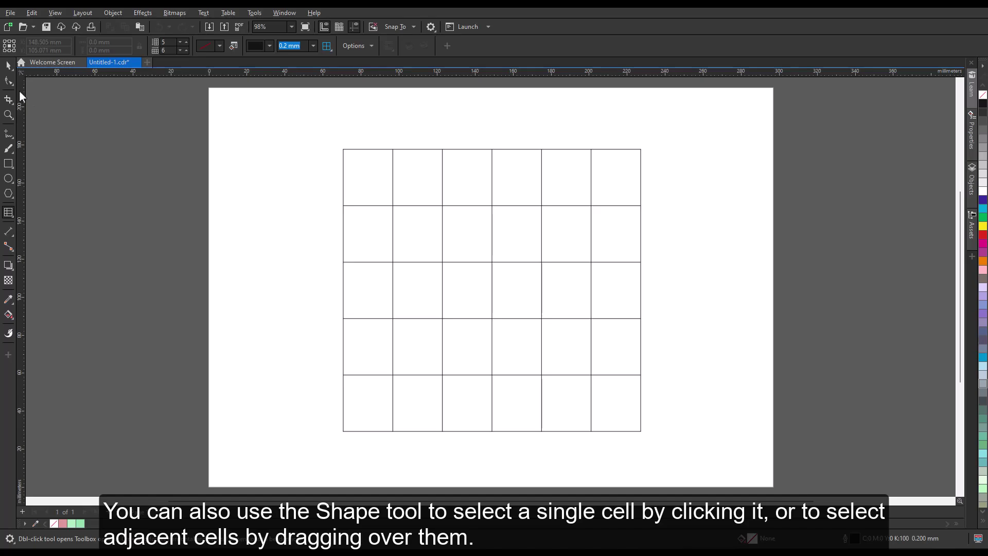
With the Shape tool, select the table's first cell and extend the selection across the cells of the first two rows
left_click(11, 84)
left_click(32, 85)
left_click(359, 187)
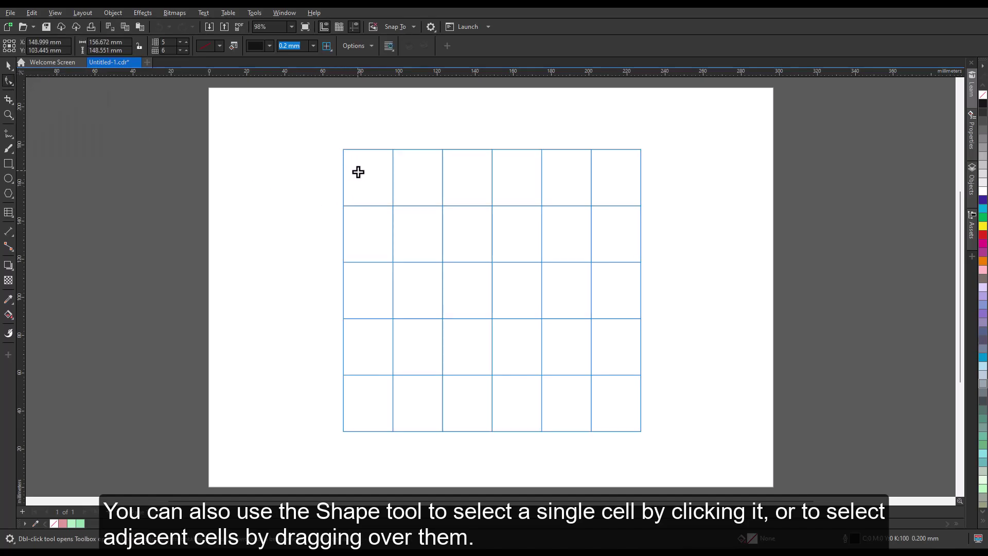
left_click(387, 174)
left_click_drag(388, 174, 605, 228)
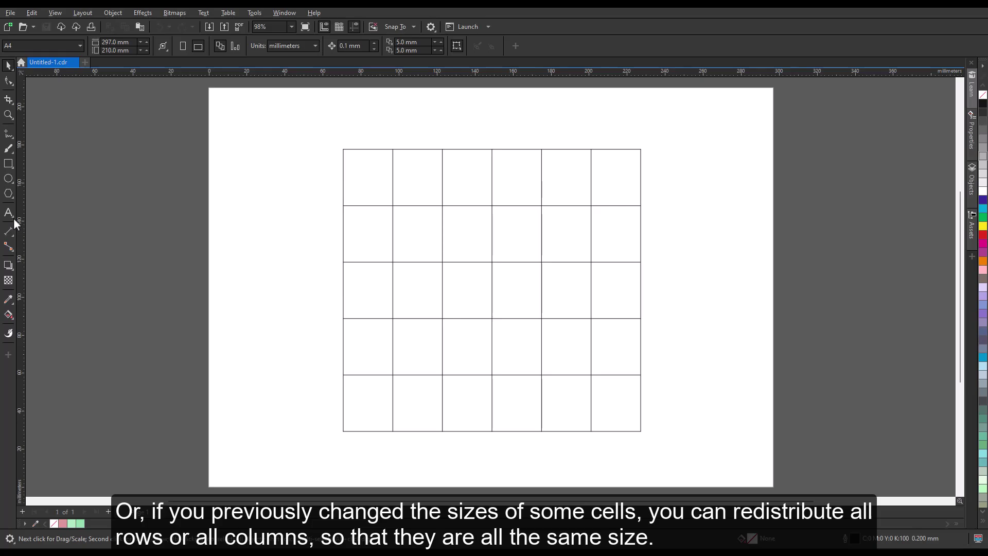
Select the table's first column with the Table tool and set its cell width to 35 mm and height to 20 mm
left_click(14, 223)
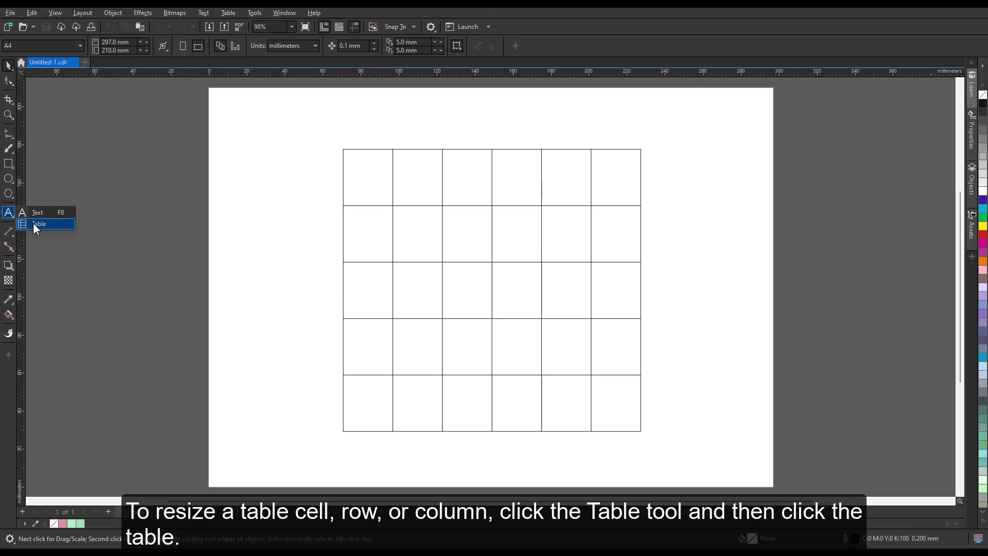
left_click(36, 223)
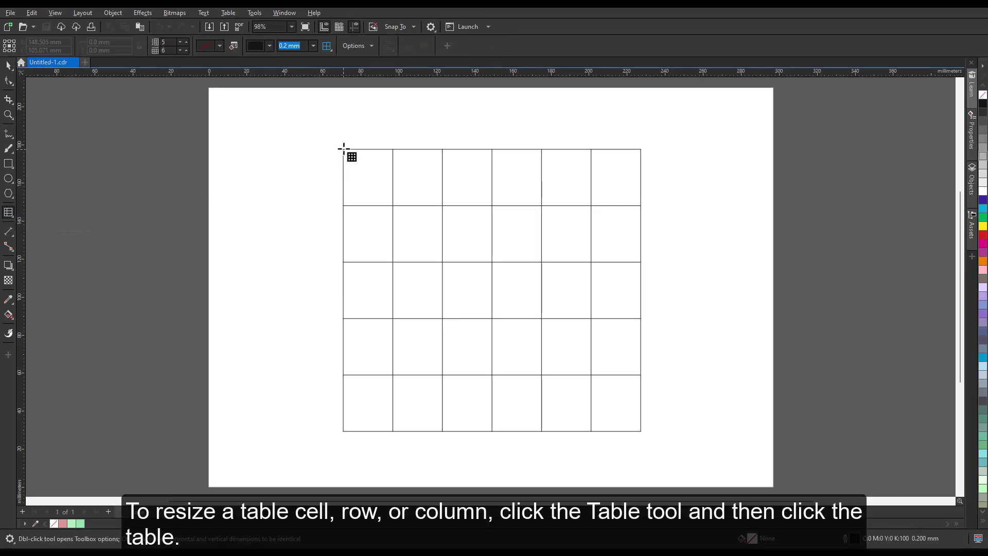
left_click(342, 149)
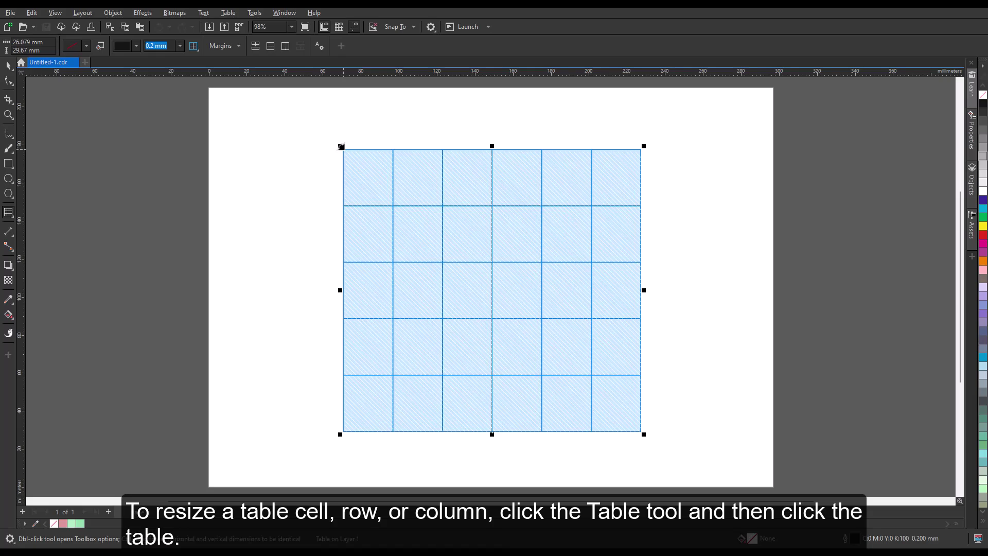
left_click(368, 148)
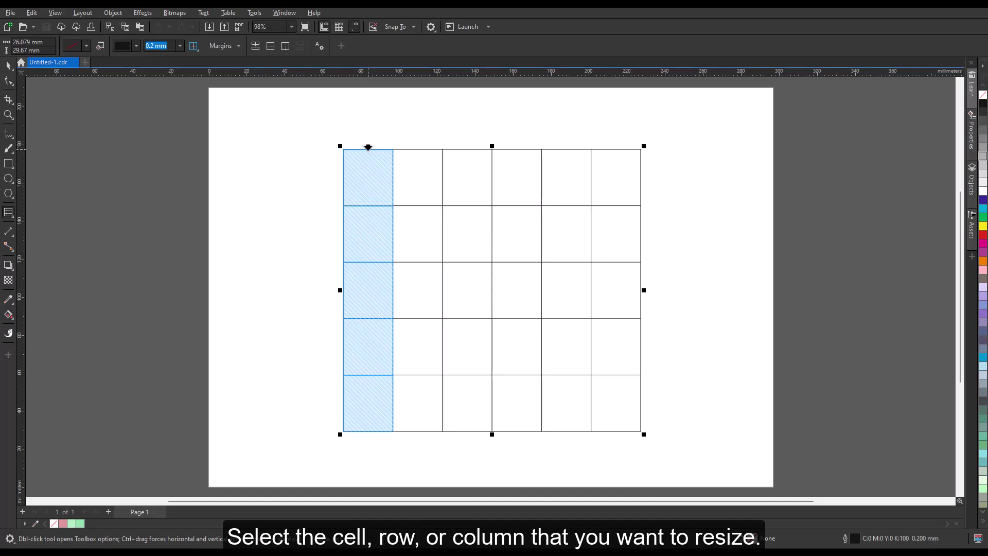
left_click_drag(31, 42, 10, 42)
type("35")
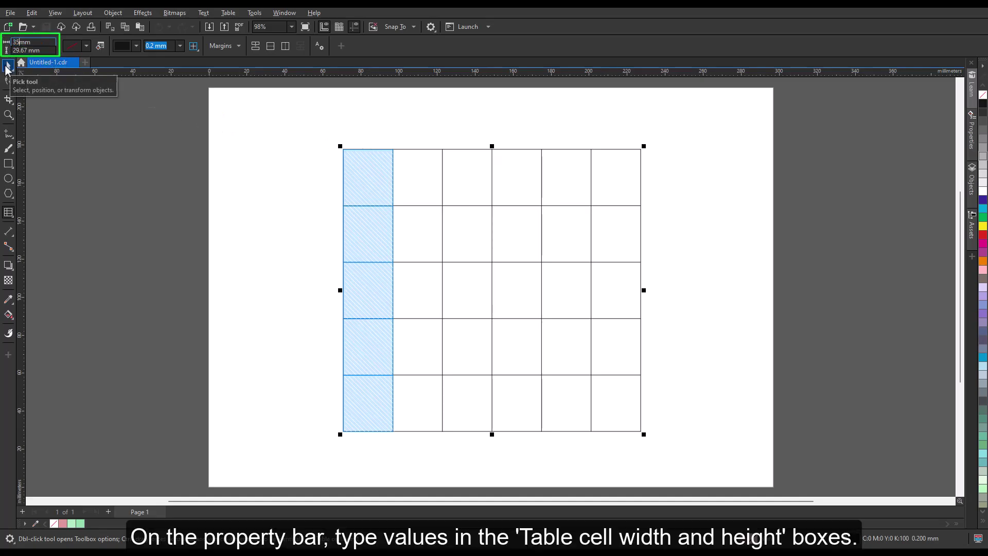
key("Tab")
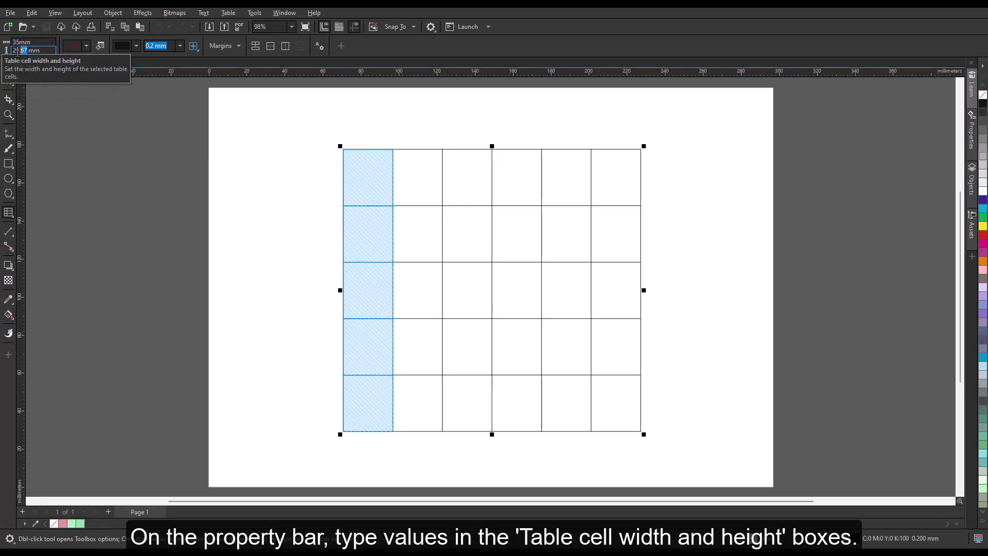
type("20")
key("Return")
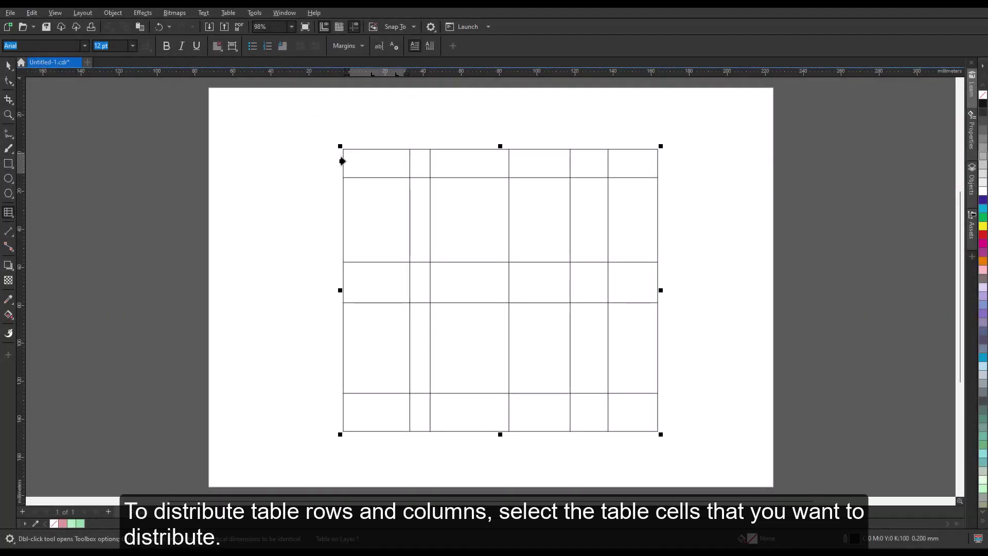
Select all cells in the table's first three rows with the Table tool and distribute the columns evenly
left_click(342, 161)
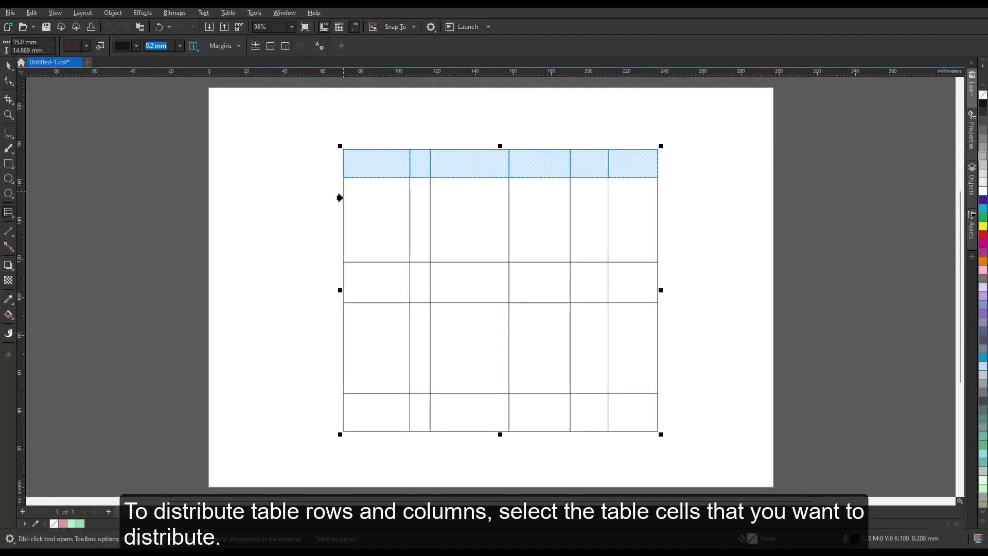
left_click(340, 207)
left_click(339, 161, "shift")
left_click(341, 279, "shift")
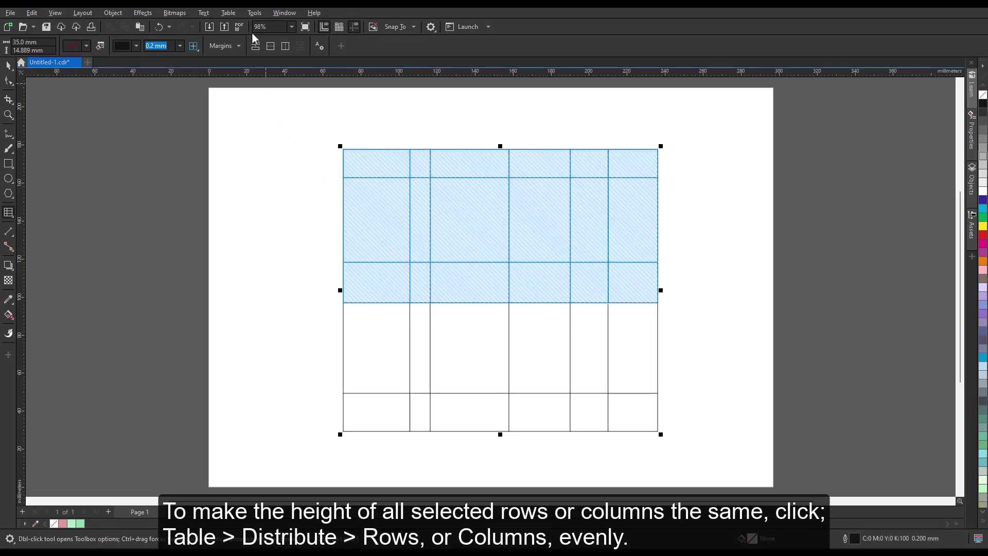
left_click(228, 12)
mouse_move(245, 100)
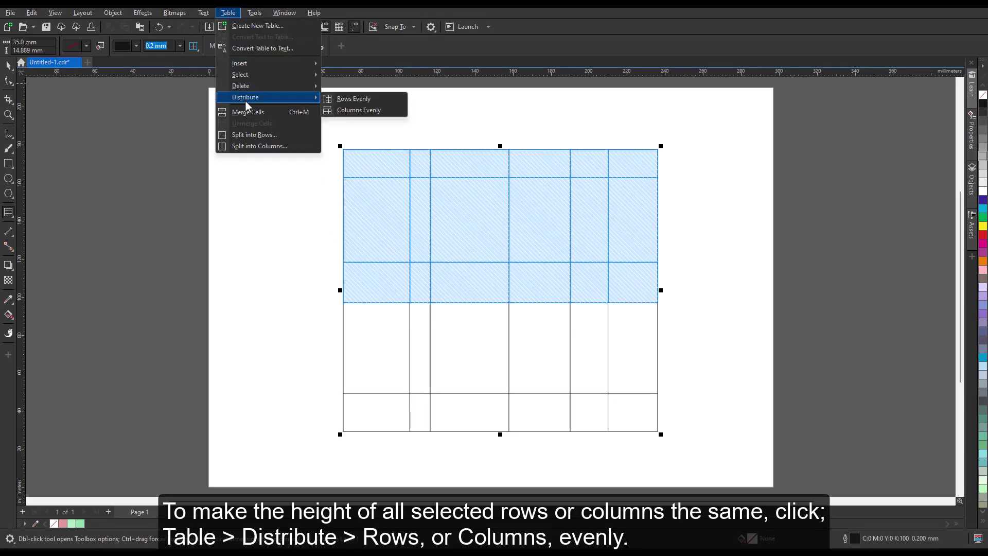
left_click(354, 110)
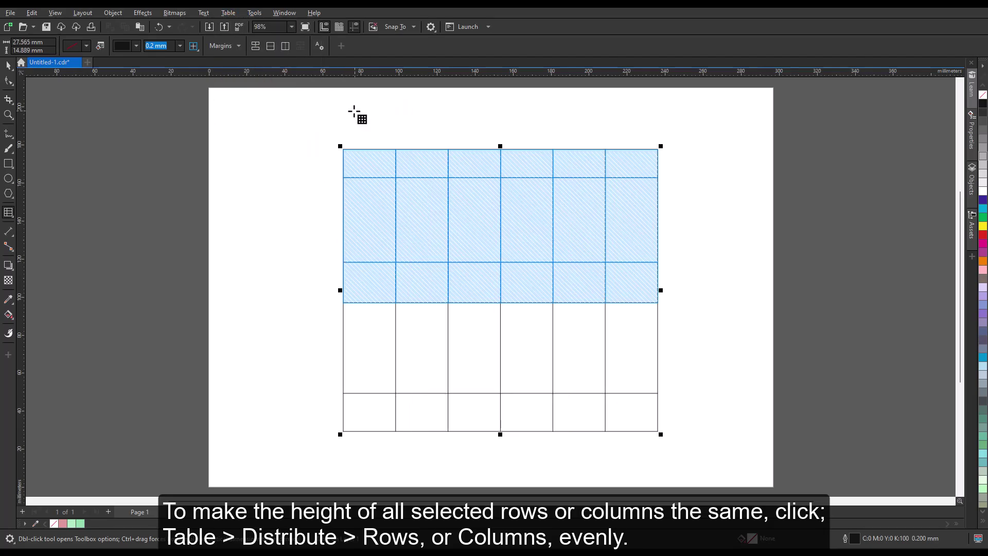
Distribute the three selected table rows evenly
left_click(228, 13)
mouse_move(308, 100)
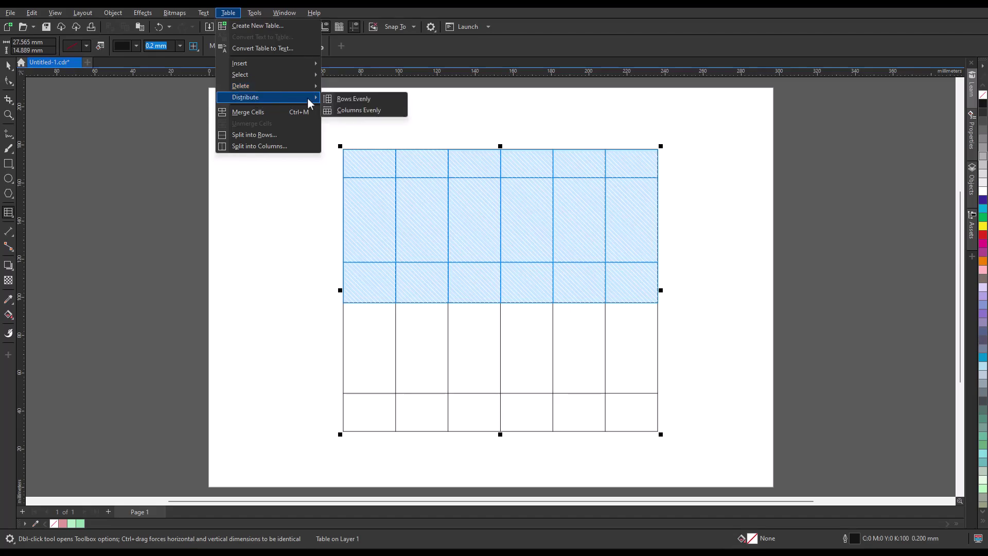
left_click(358, 102)
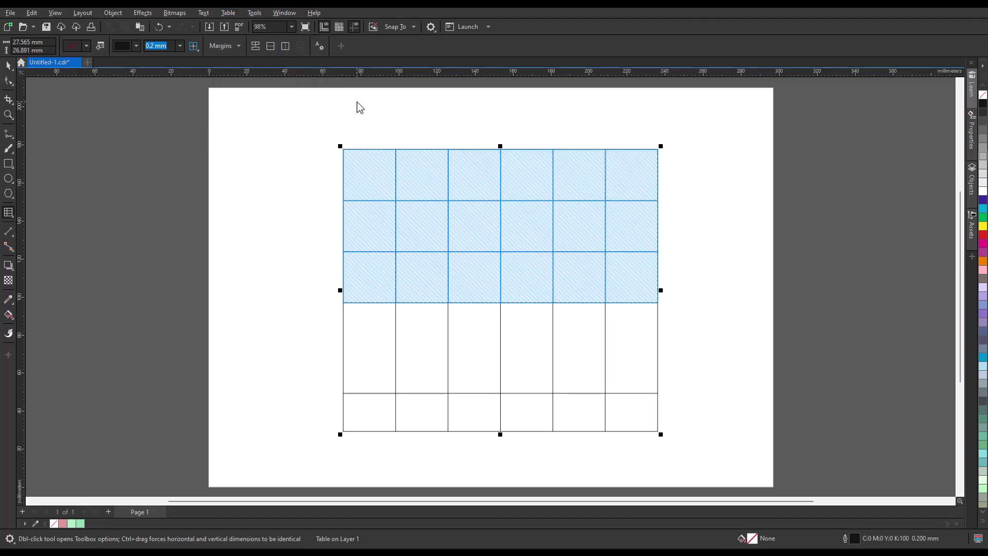
Deselect the table and undo both the row and the column distribution
left_click(8, 65)
left_click(270, 128)
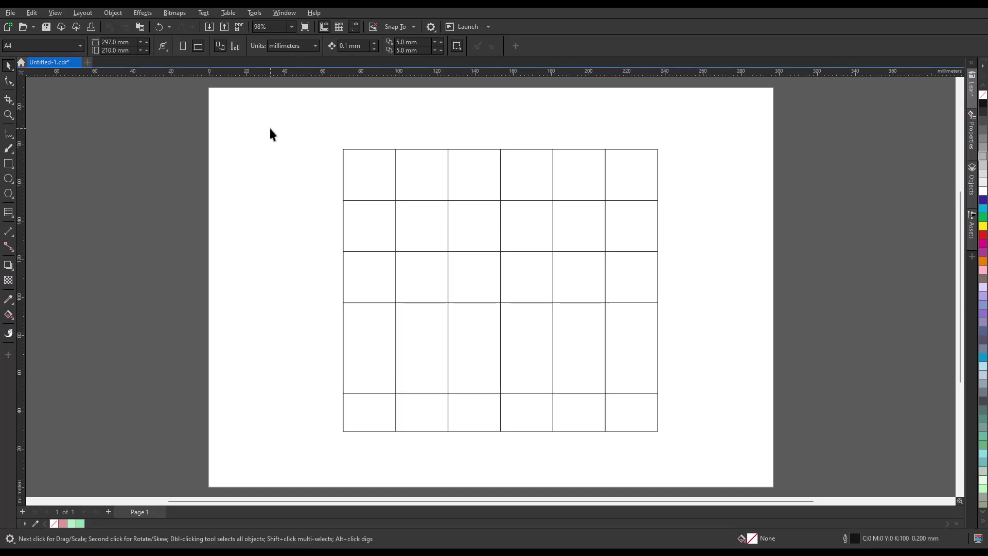
left_click(158, 28)
left_click(157, 28)
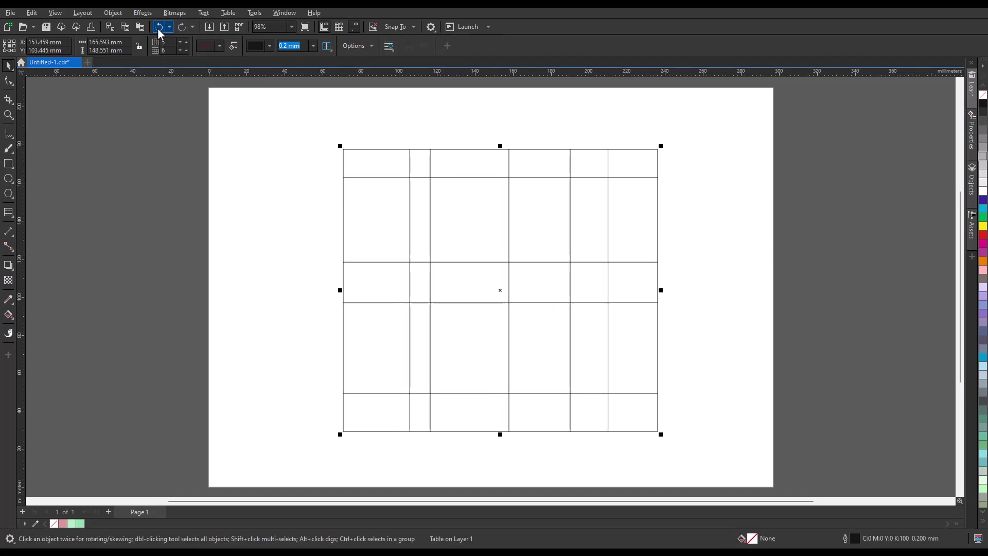
Select the entire table with the Table tool, distribute its rows and columns evenly, and clear the selection
left_click(8, 212)
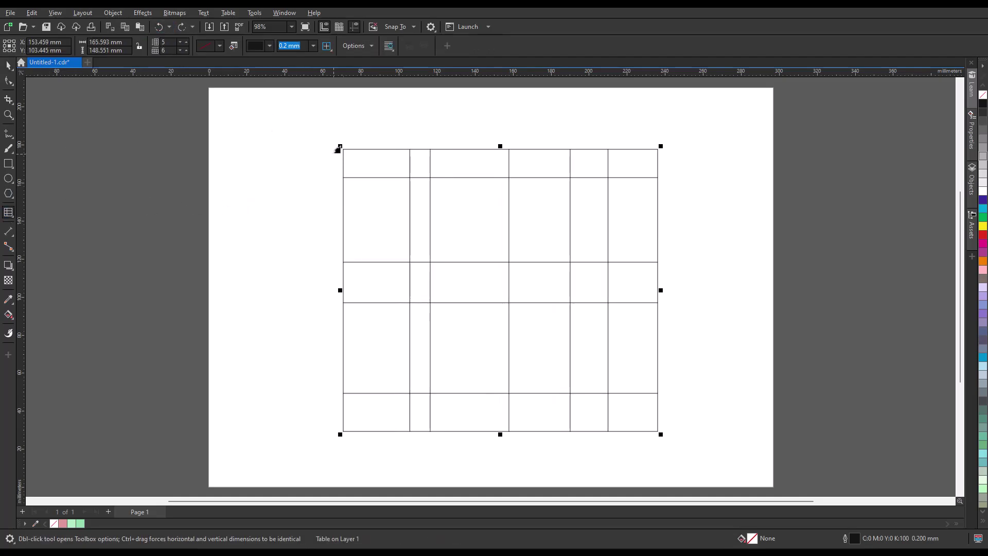
left_click(341, 148)
left_click(228, 13)
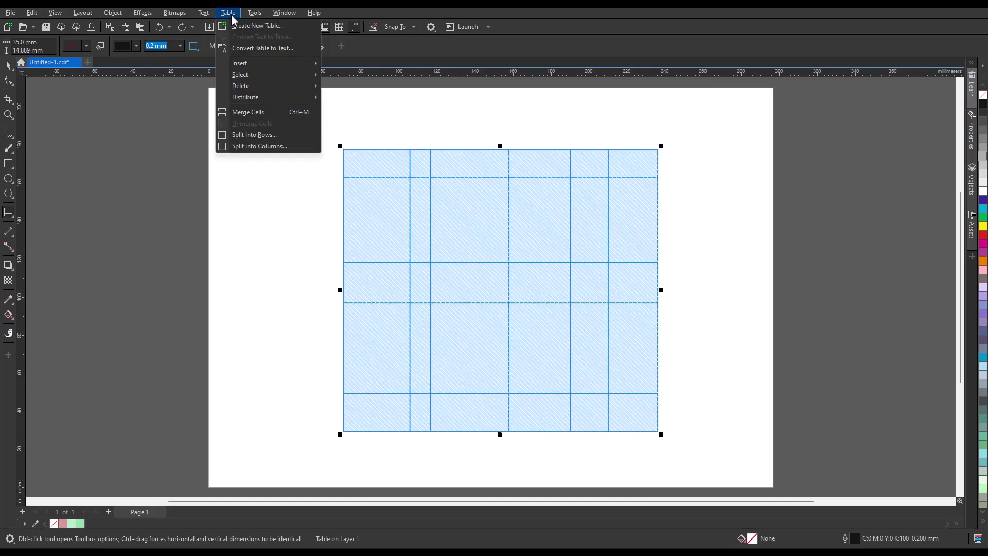
mouse_move(255, 99)
left_click(341, 97)
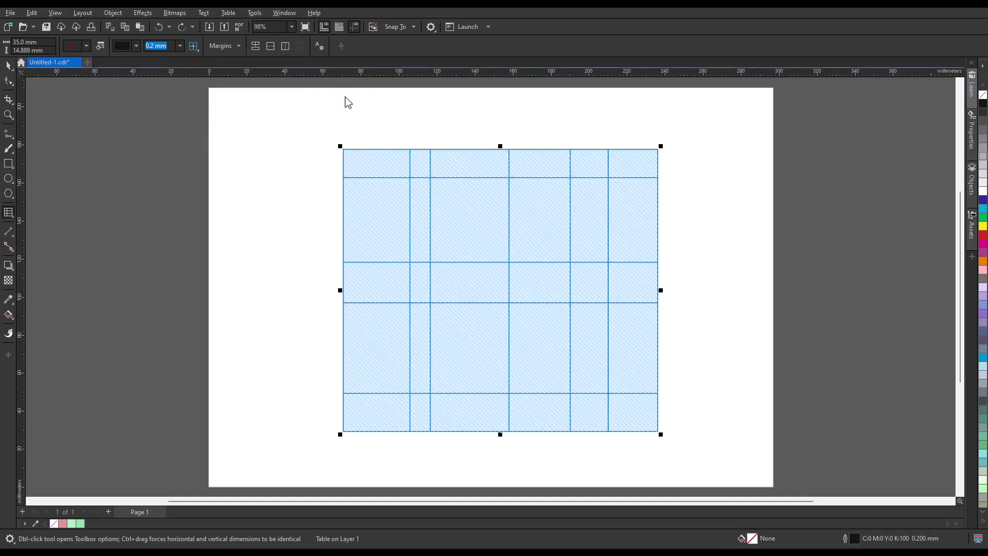
left_click(228, 13)
left_click(357, 108)
left_click(261, 119)
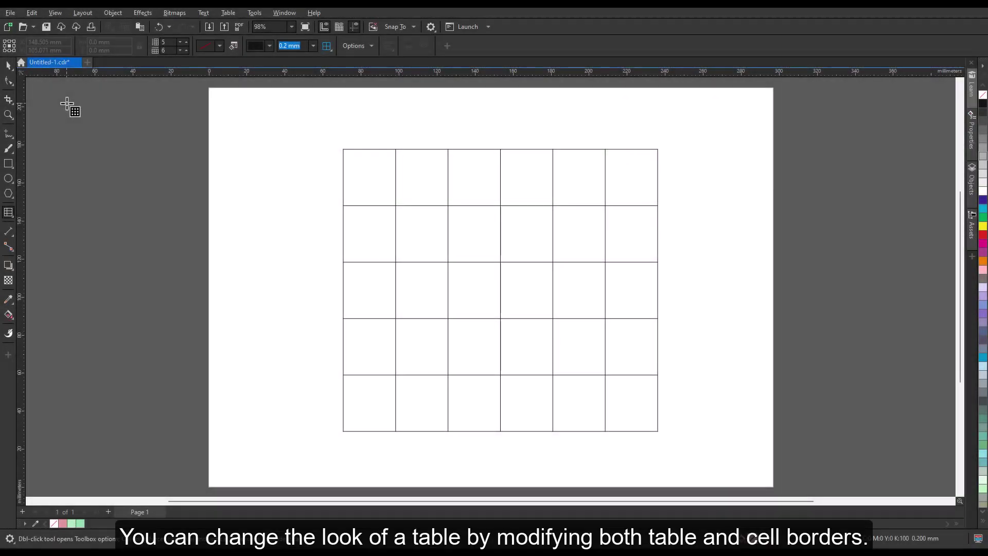
Select the merged text cell with the Shape tool and set its cell margins to 2.0 mm
left_click(8, 65)
left_click(344, 147)
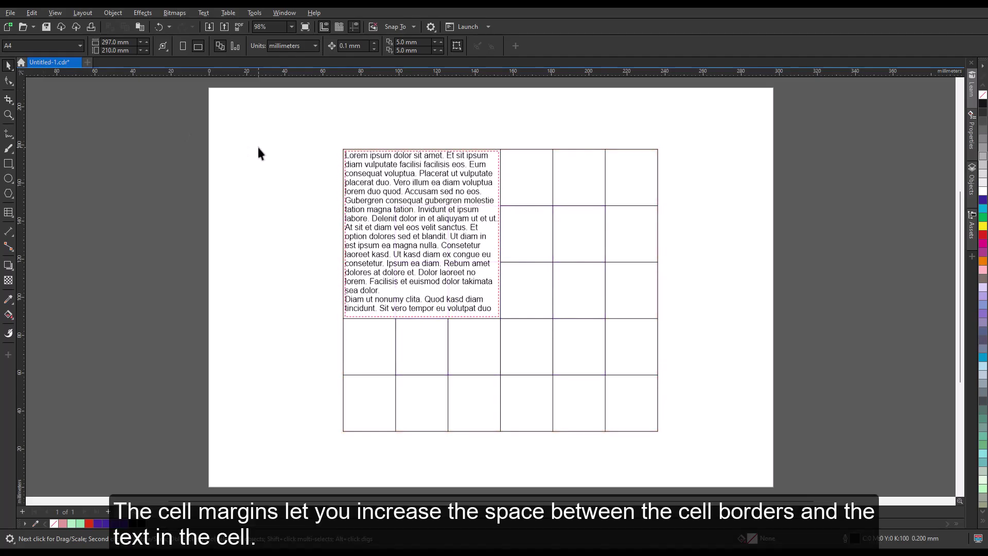
left_click(344, 350)
left_click(8, 81)
left_click(344, 155)
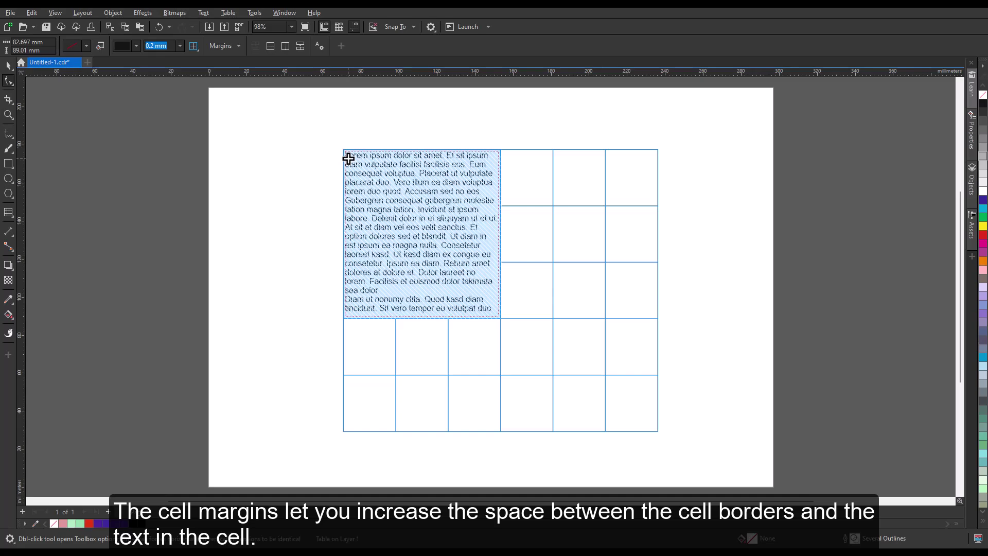
left_click(231, 48)
left_click(253, 61)
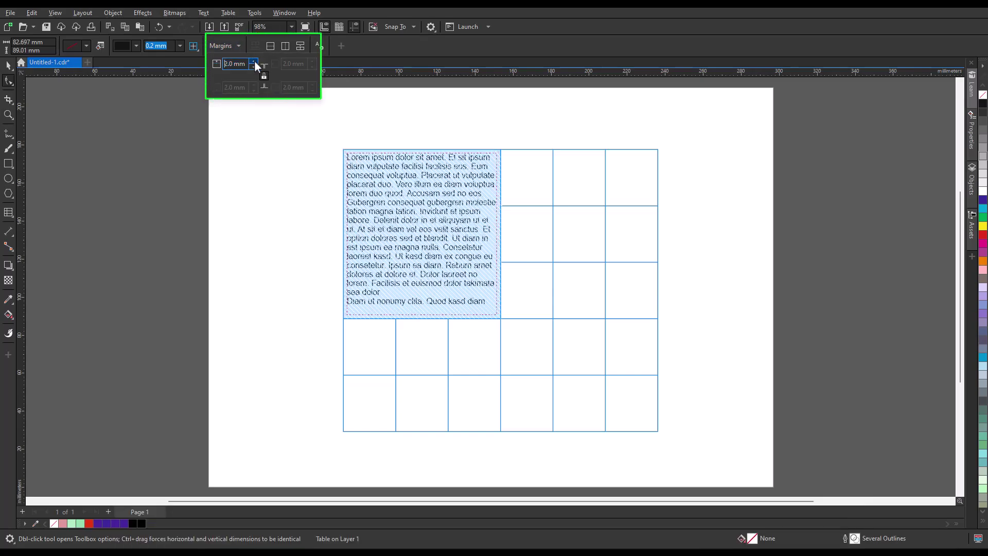
key("space")
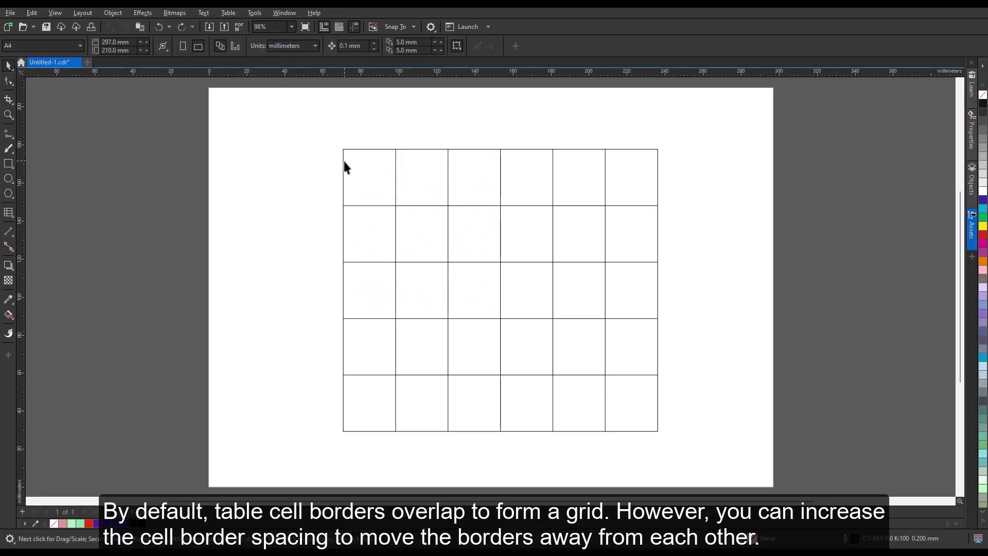
Turn on separated cell borders for the table with 3.0 mm horizontal and vertical cell spacing, and deselect the table
left_click(344, 162)
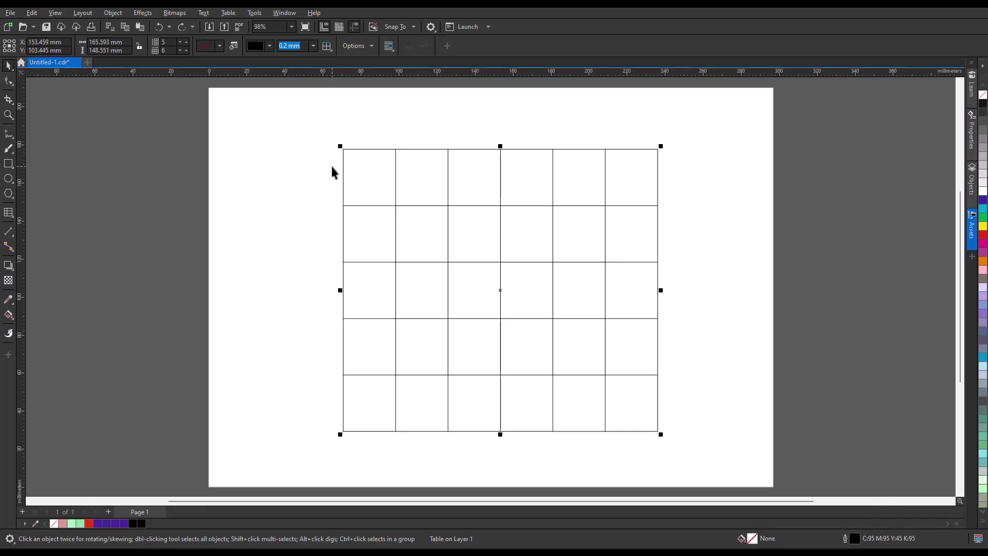
left_click(371, 46)
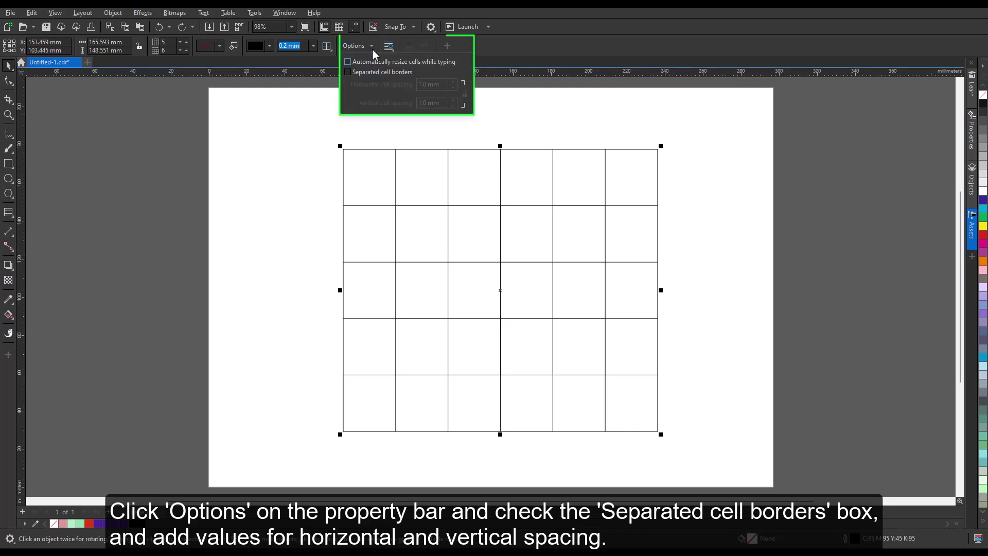
left_click(348, 73)
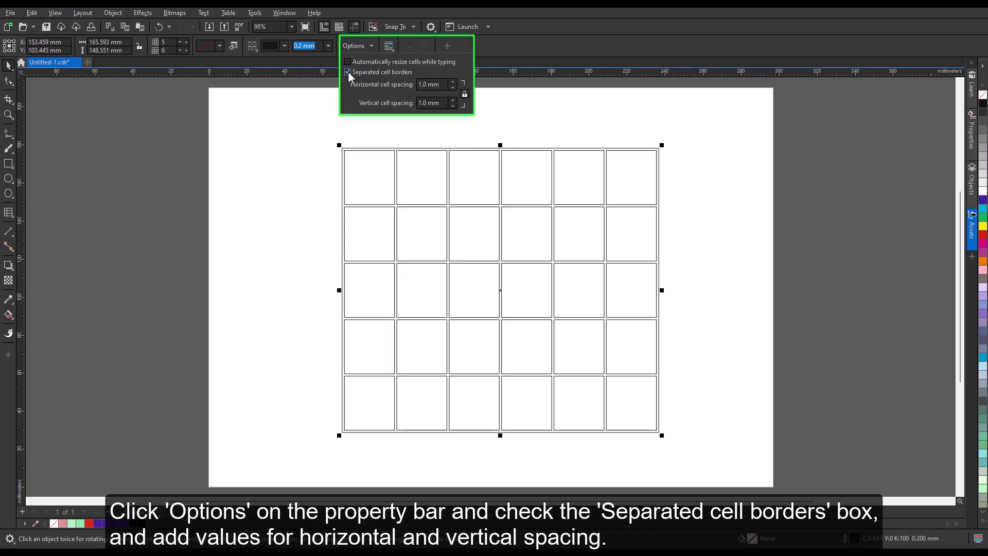
left_click(417, 84)
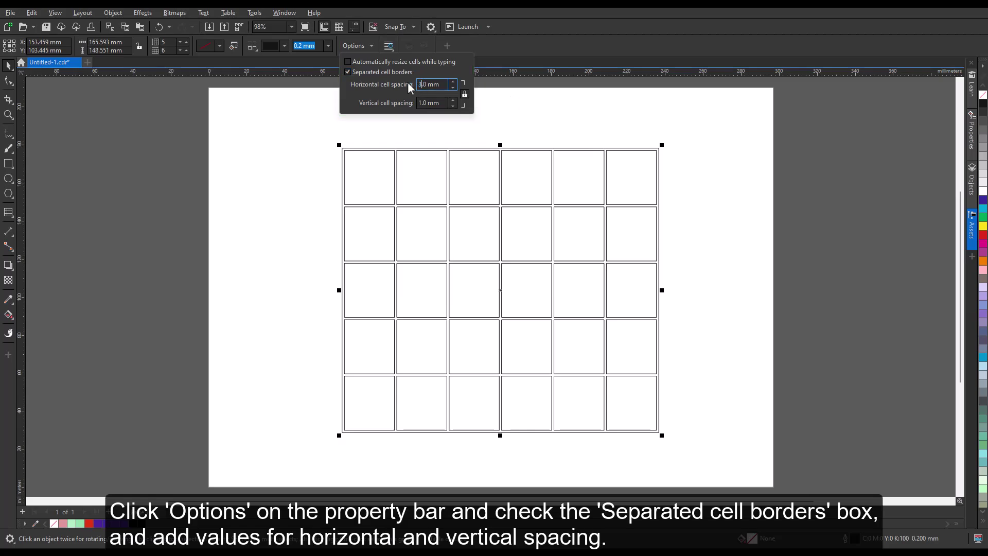
type("3")
left_click(419, 103)
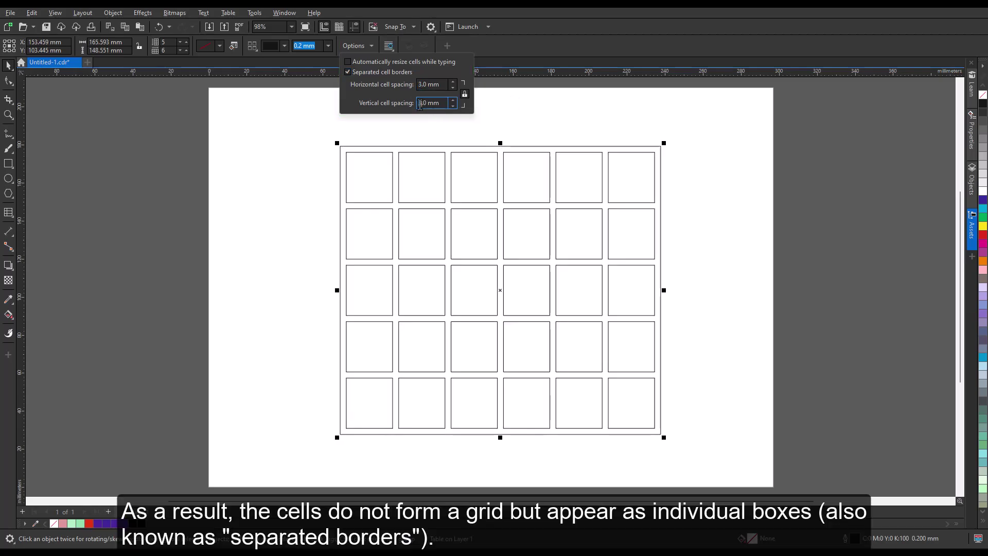
type("3")
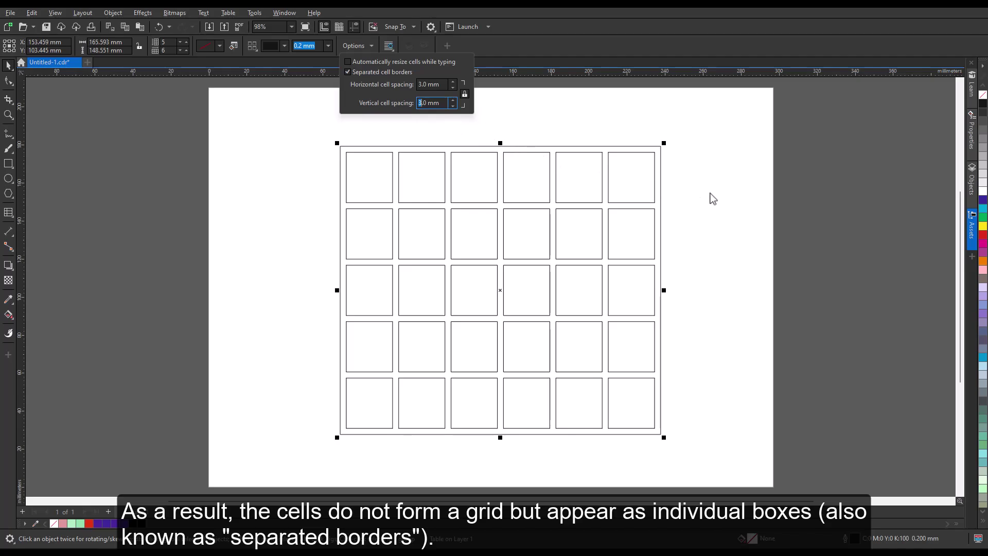
left_click(712, 199)
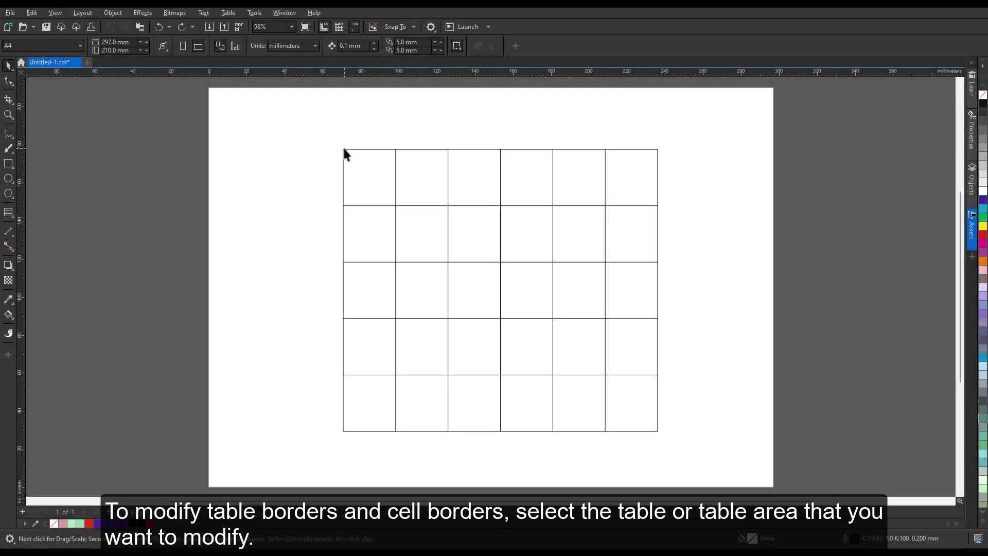
Select all the table's cells with the Table tool and set the outside borders' outline width to 3.0 mm
left_click(344, 149)
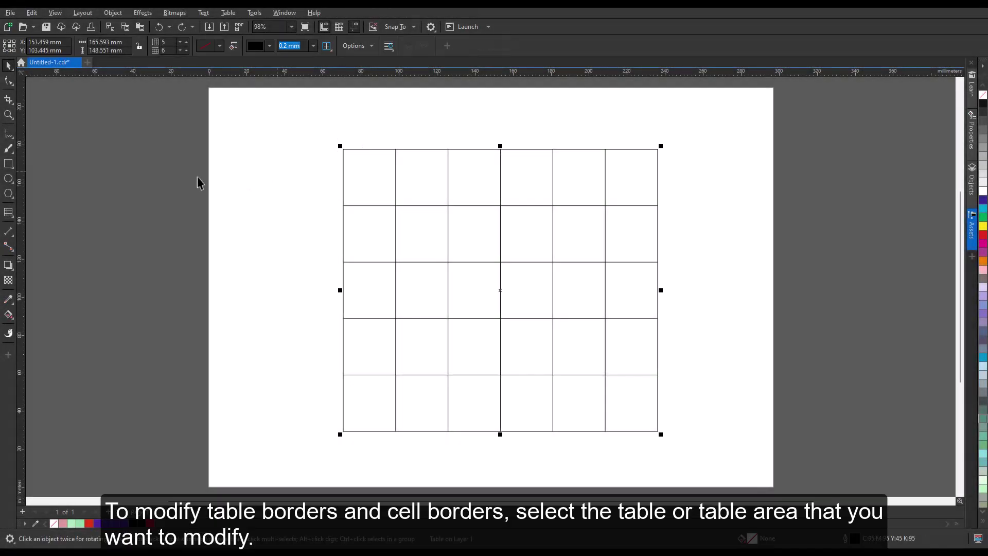
left_click(8, 213)
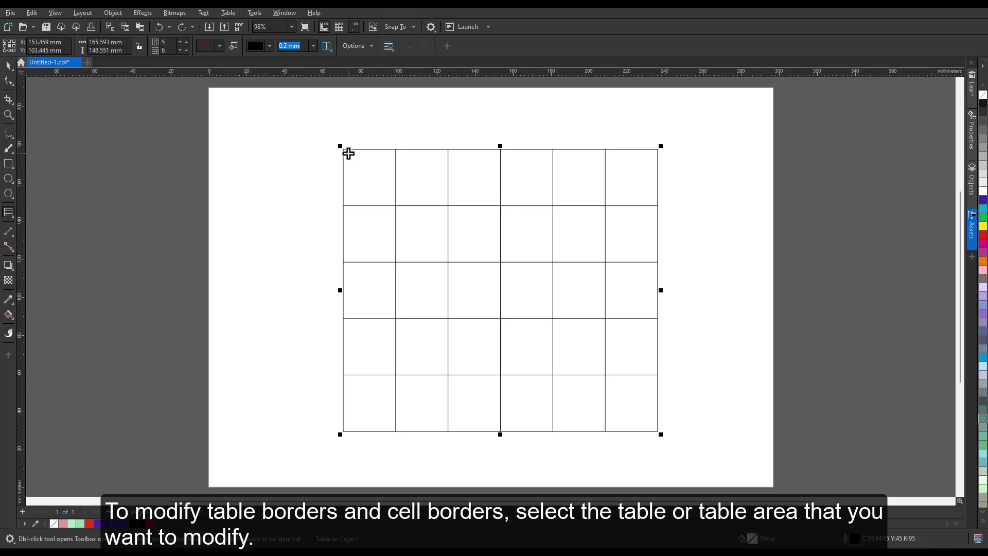
left_click(342, 147)
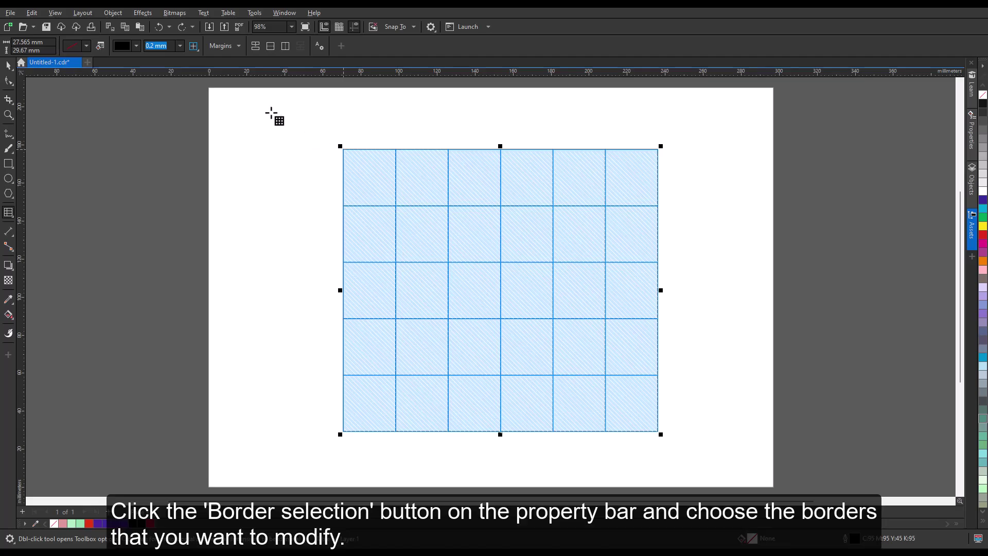
left_click(198, 50)
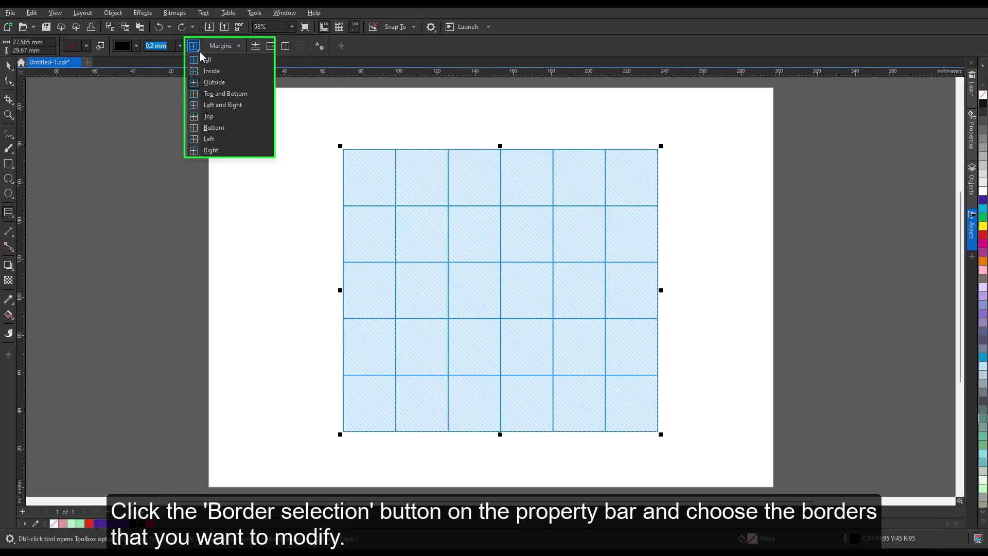
left_click(210, 82)
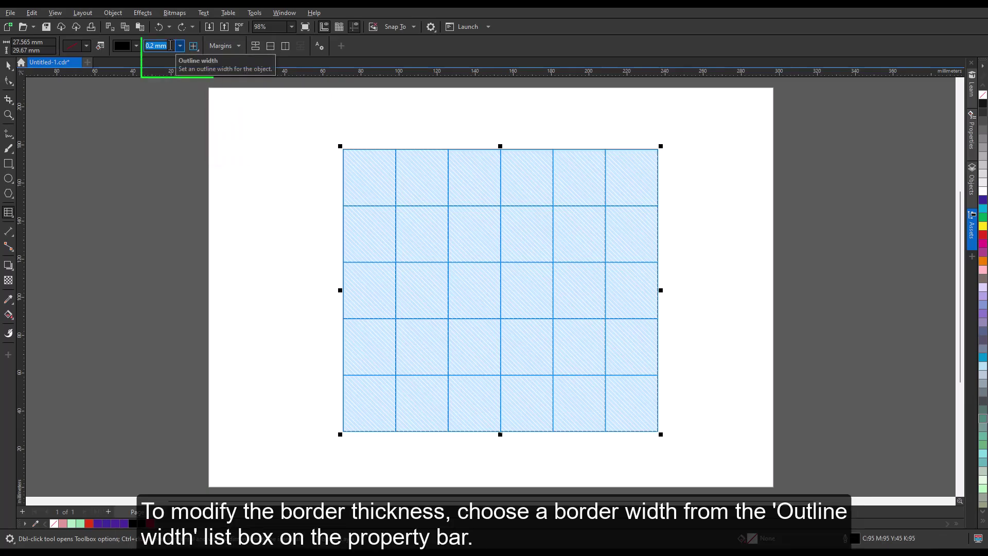
left_click(181, 47)
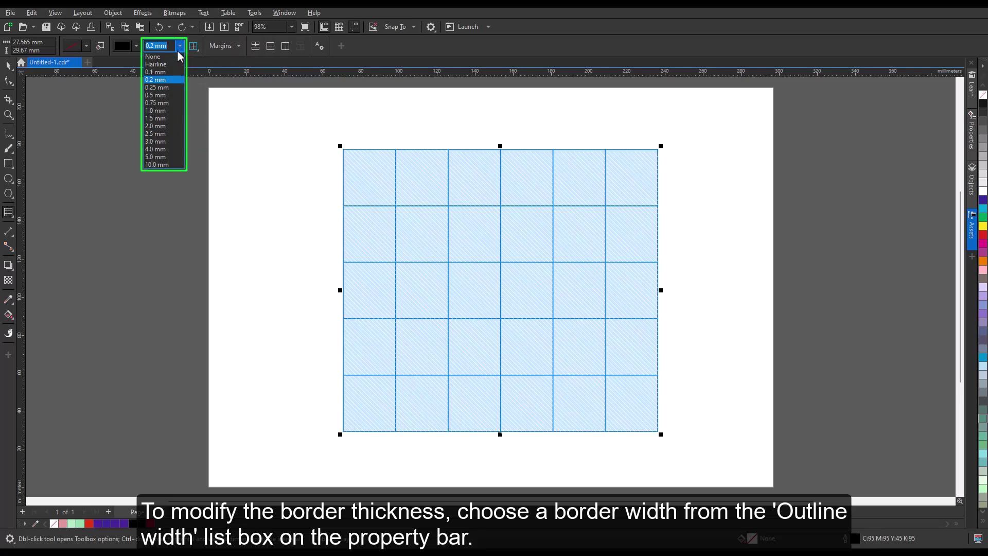
left_click(159, 141)
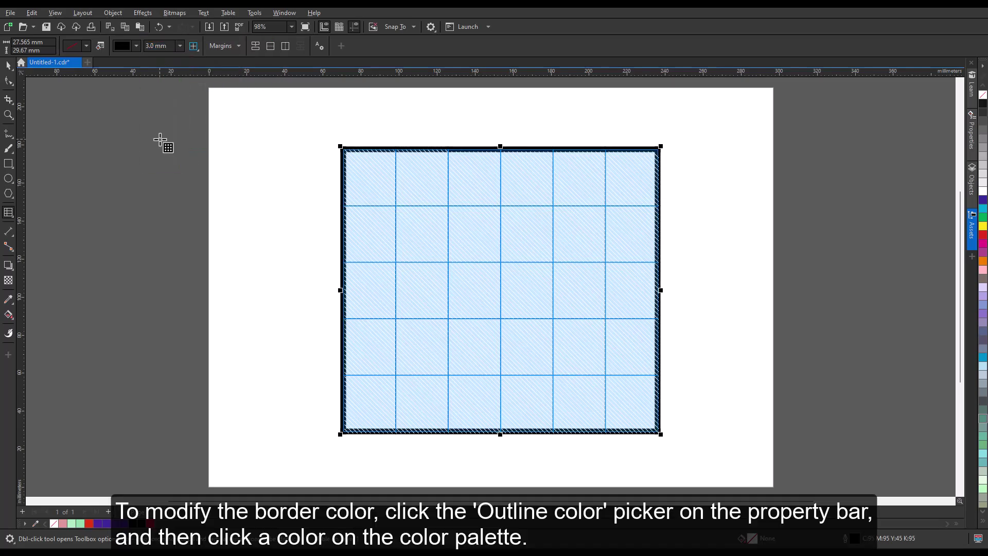
Change the outside borders' outline color to purple and deselect the table
left_click(135, 47)
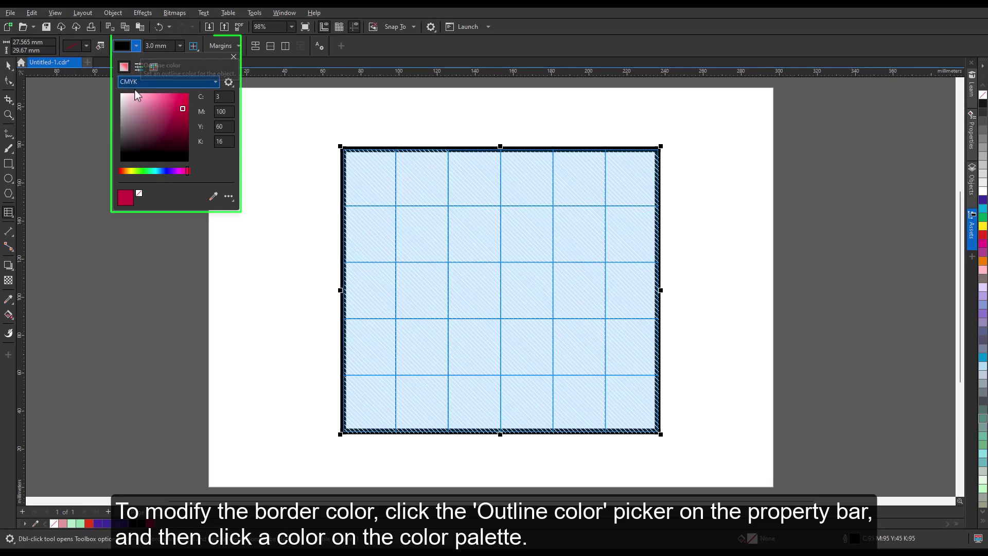
left_click(180, 171)
left_click(185, 122)
left_click(277, 127)
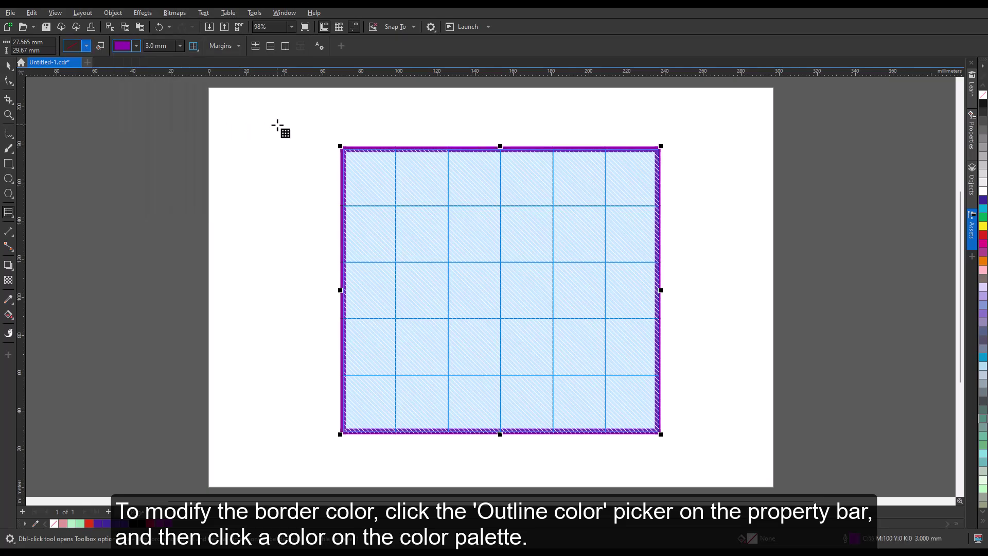
left_click(277, 127)
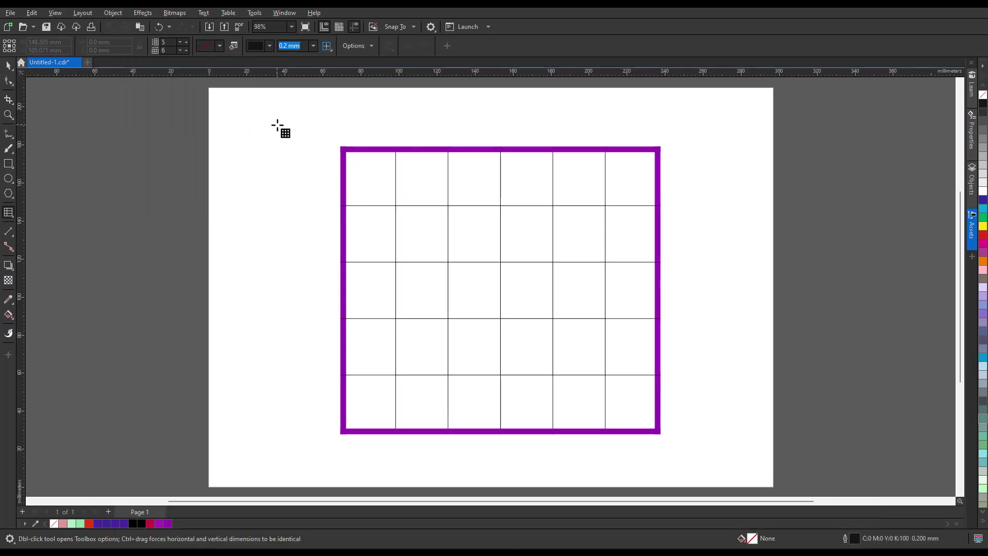
Select all the table's cells and set the outside borders' outline width to 2.0 mm in the outline properties
left_click(972, 140)
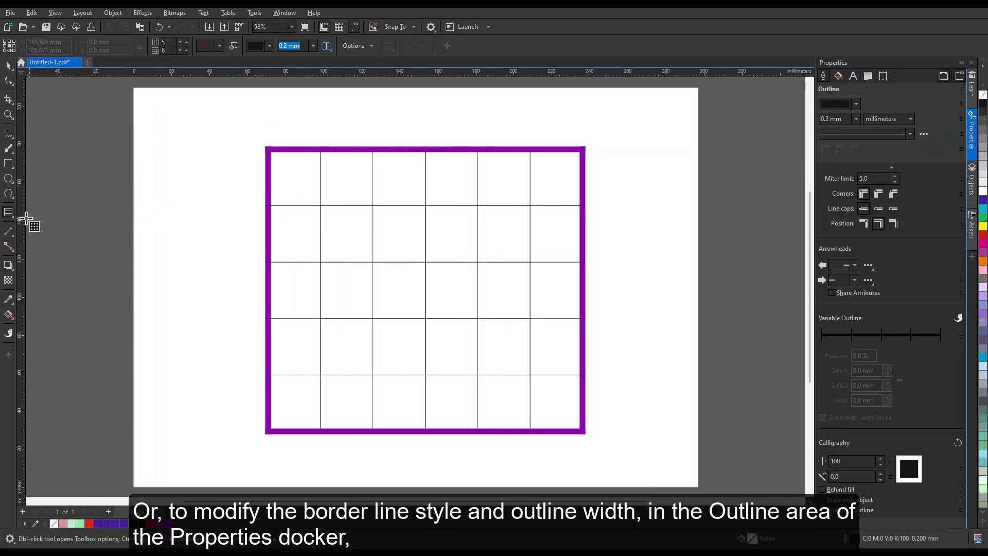
left_click(268, 152)
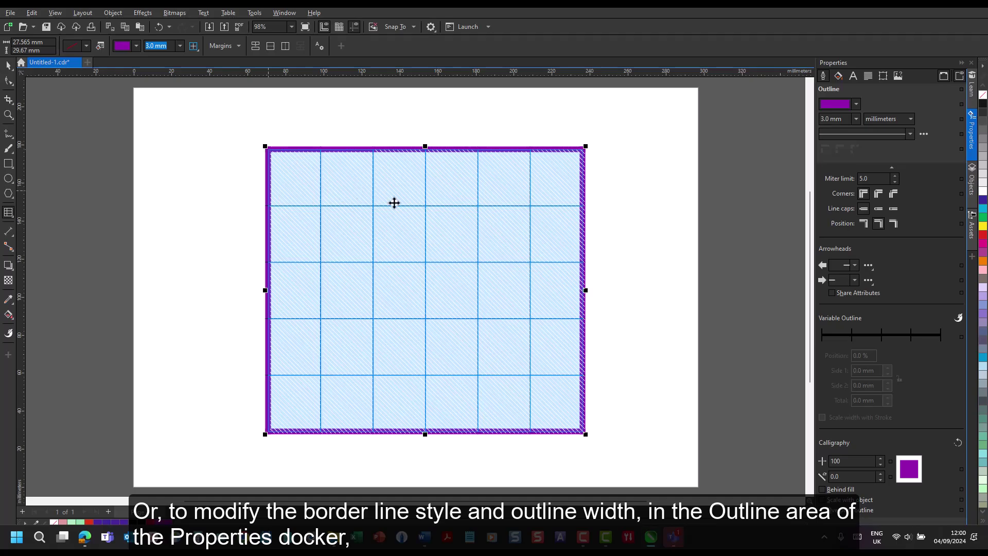
left_click(856, 120)
left_click(830, 199)
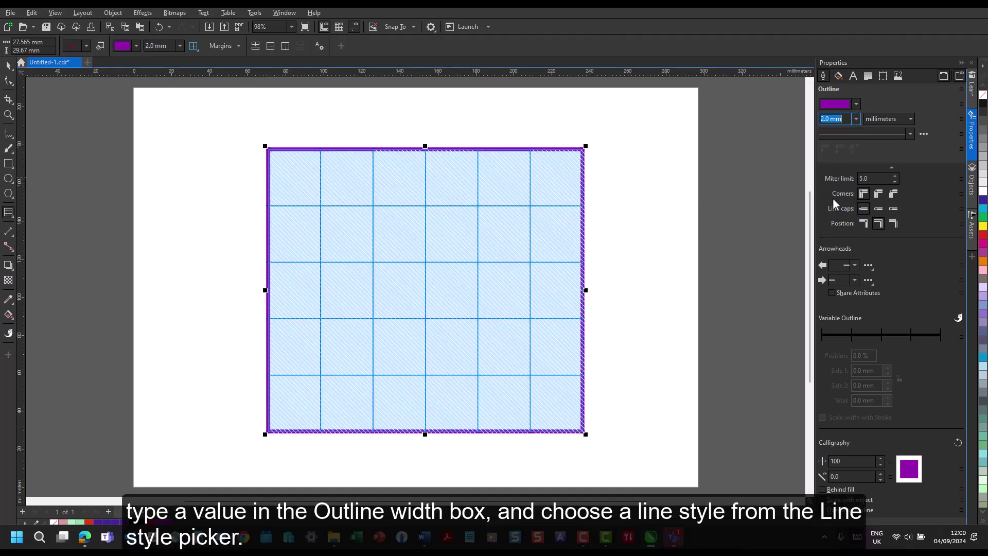
Apply a long-dashed line style to the table's outside borders and deselect the table
left_click(909, 133)
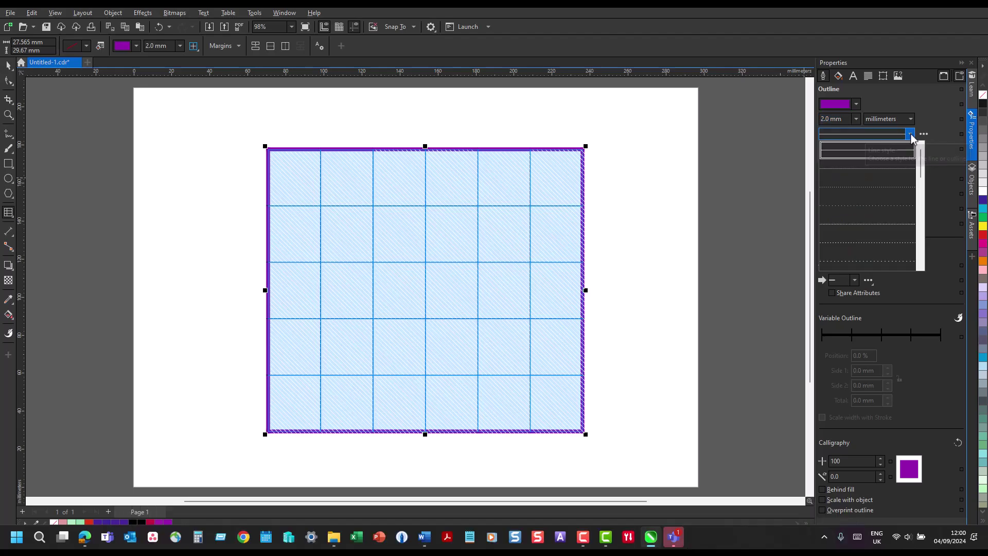
scroll(921, 184, "down", 2)
scroll(921, 184, "down", 2)
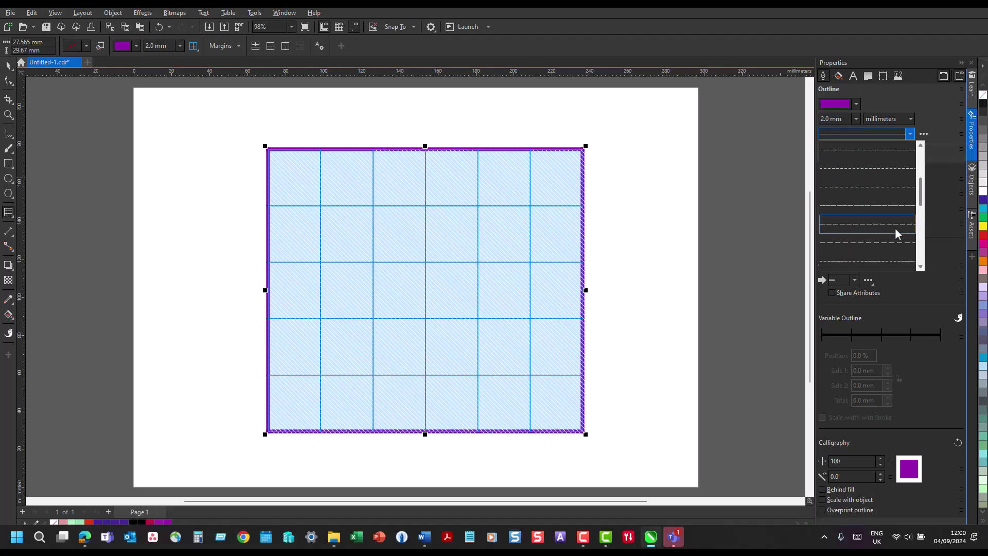
left_click(873, 240)
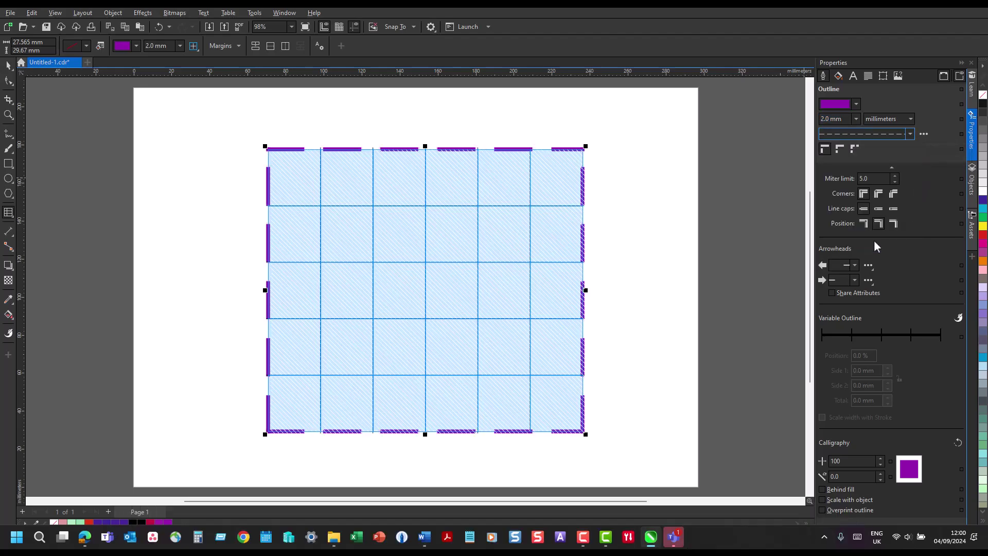
left_click(647, 229)
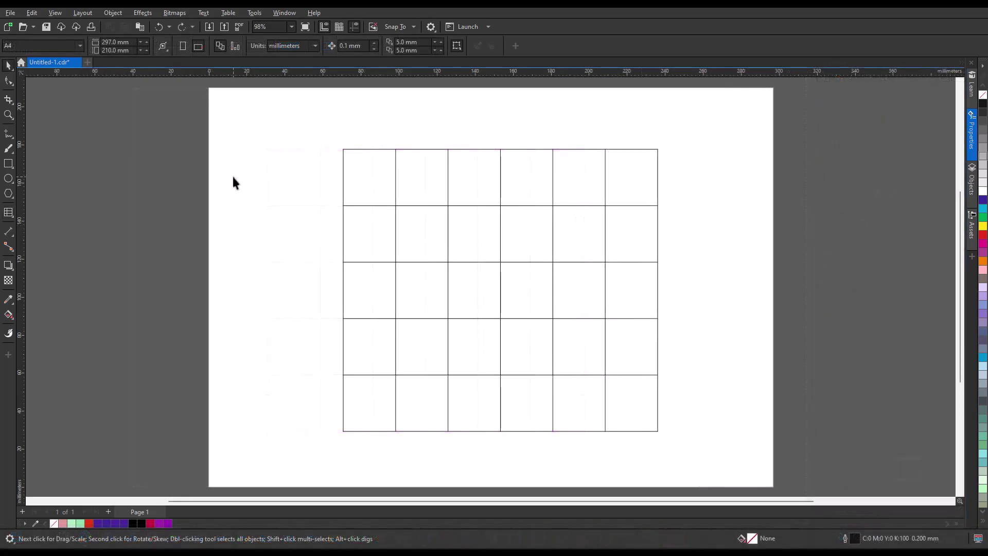
Select the cells in the table's first two columns with the Table tool and set their locked margins to 8.0 mm
left_click(8, 212)
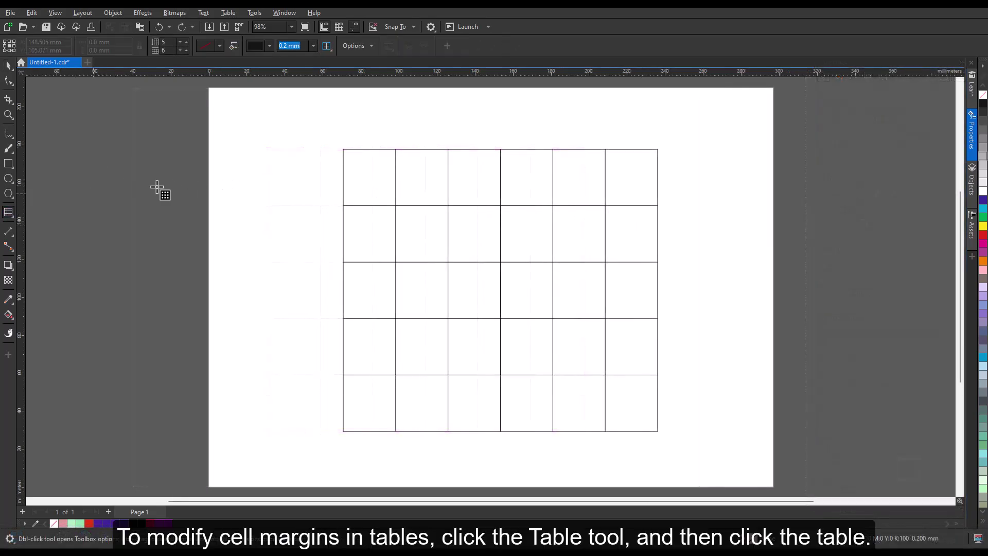
left_click(353, 148)
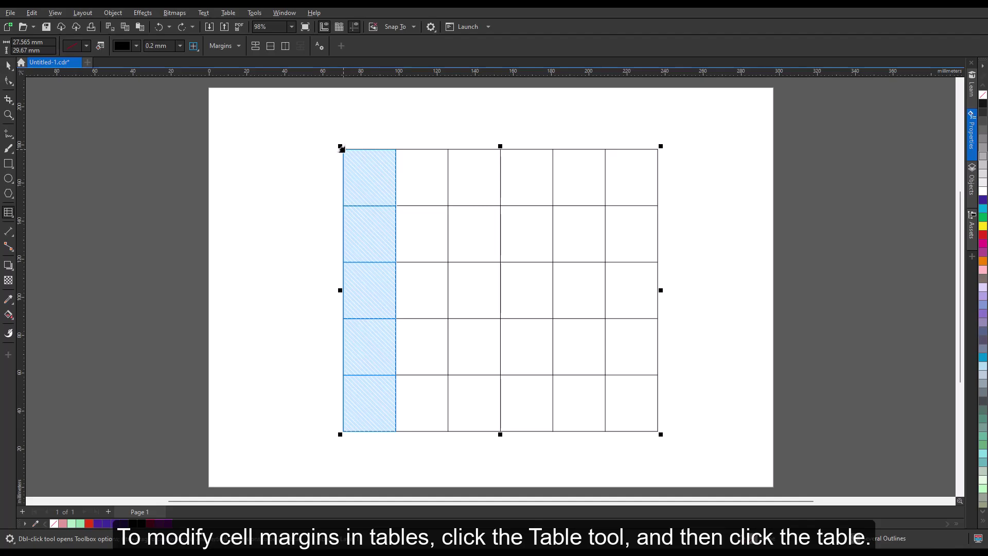
left_click(341, 148)
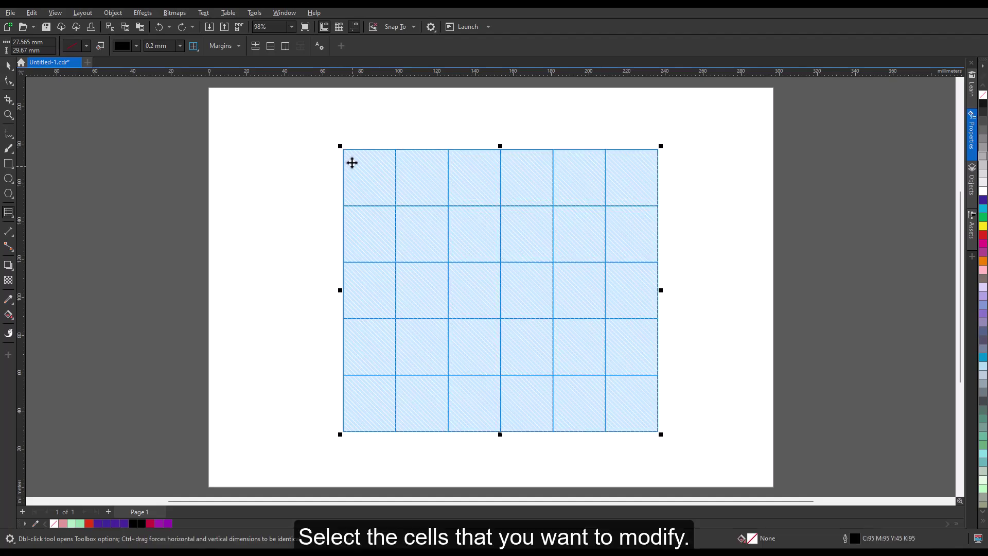
left_click(352, 162)
mouse_move(352, 162)
left_mouse_down()
mouse_move(399, 165)
mouse_move(415, 410)
left_mouse_up()
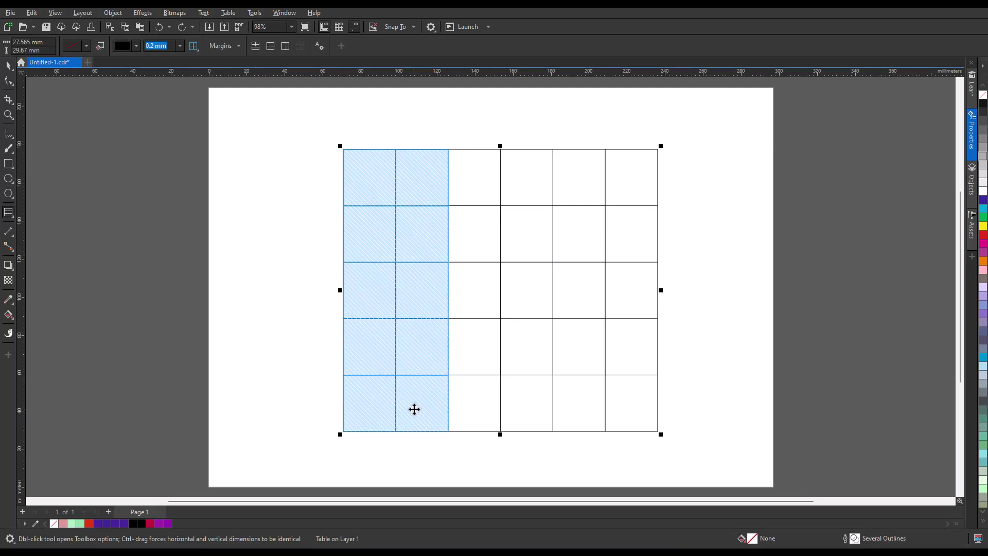
left_click(238, 46)
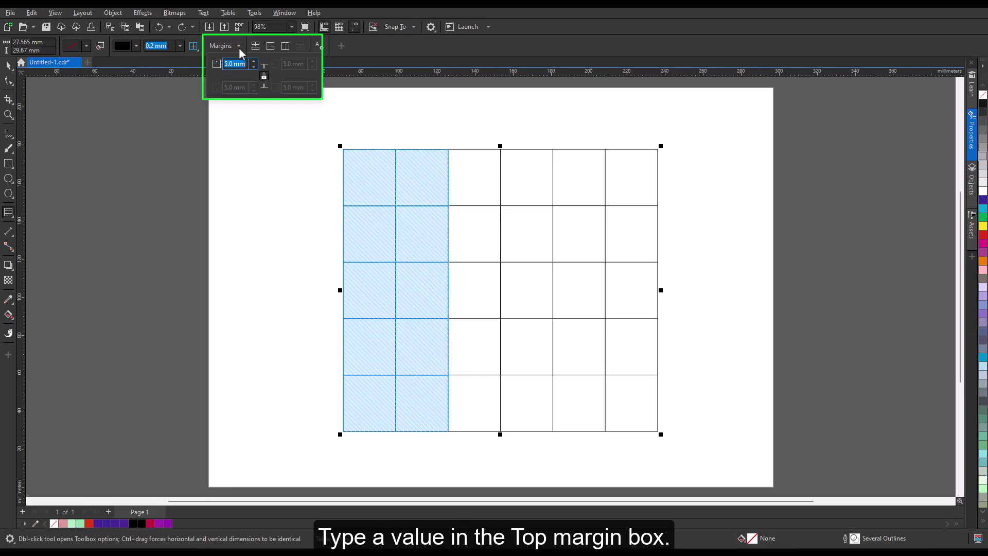
left_click(225, 64)
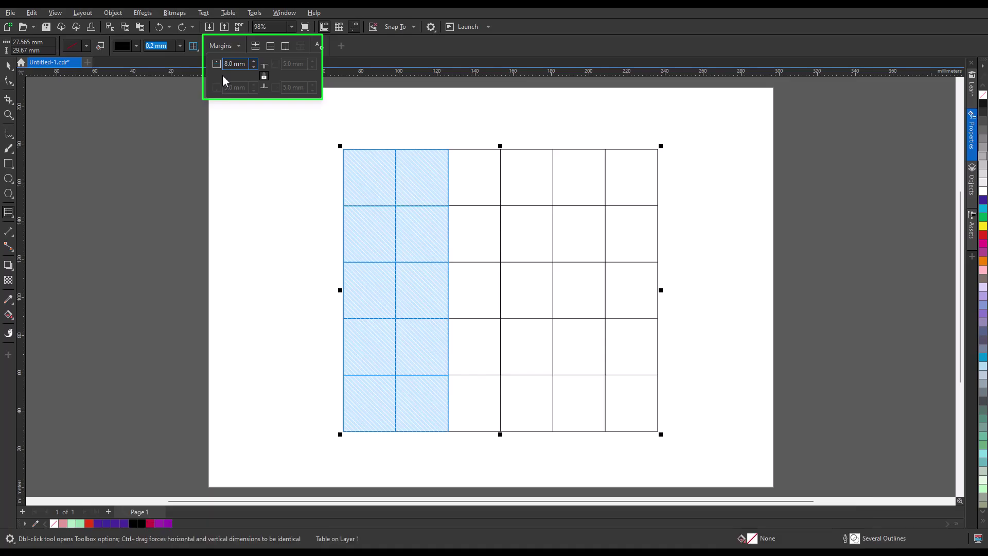
key("Return")
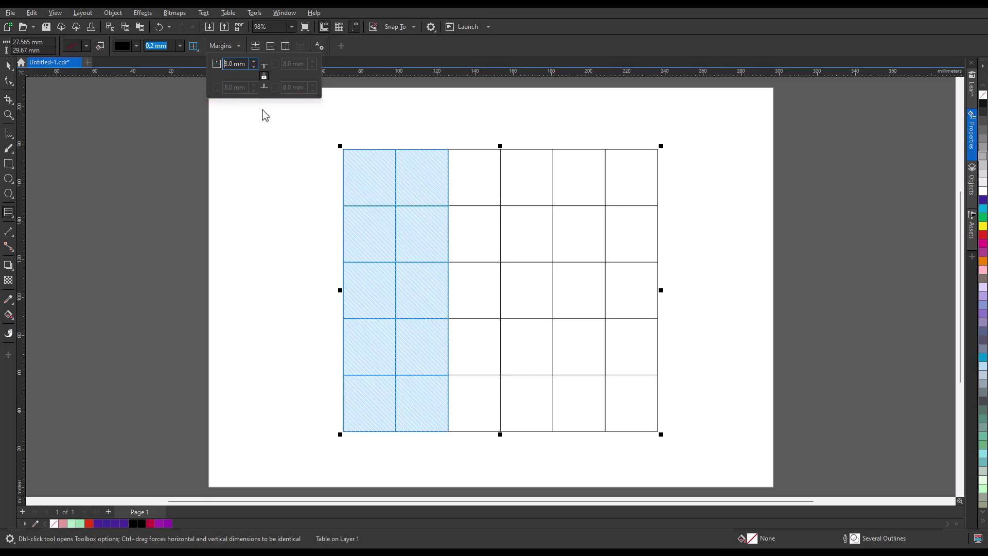
Unlock the cell margins and set the left and right margins of the first two columns to 4.0 mm
left_click(239, 47)
left_click(264, 76)
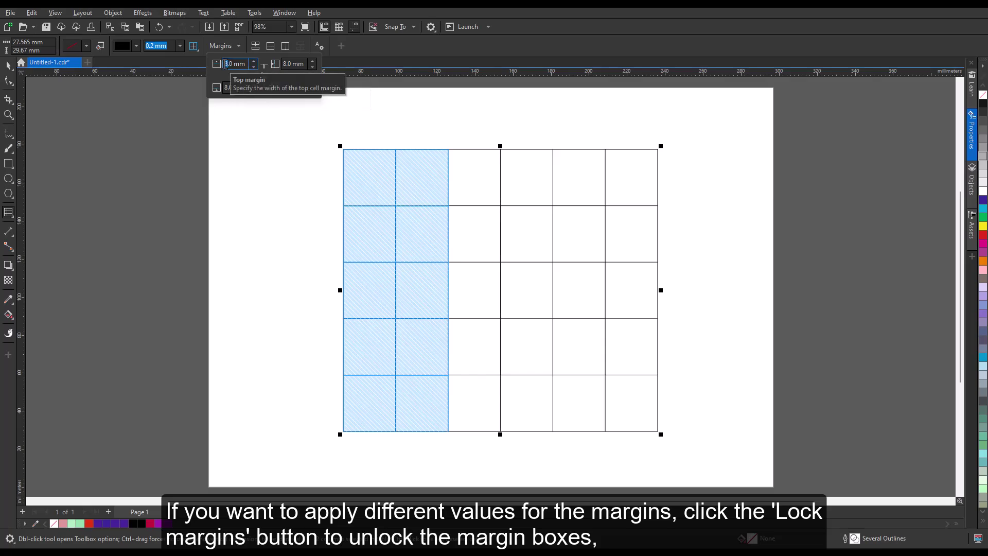
double_click(286, 64)
type("4")
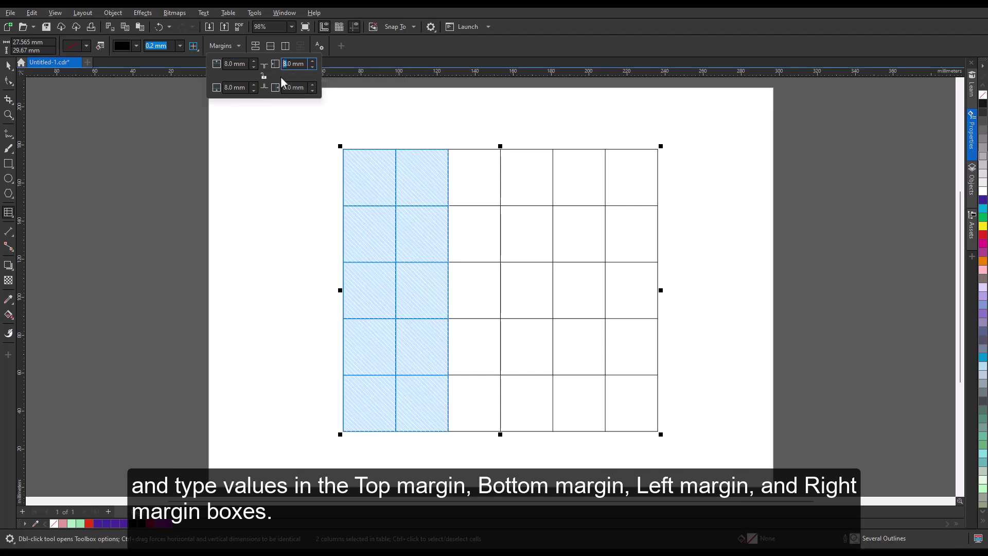
double_click(285, 88)
type("4")
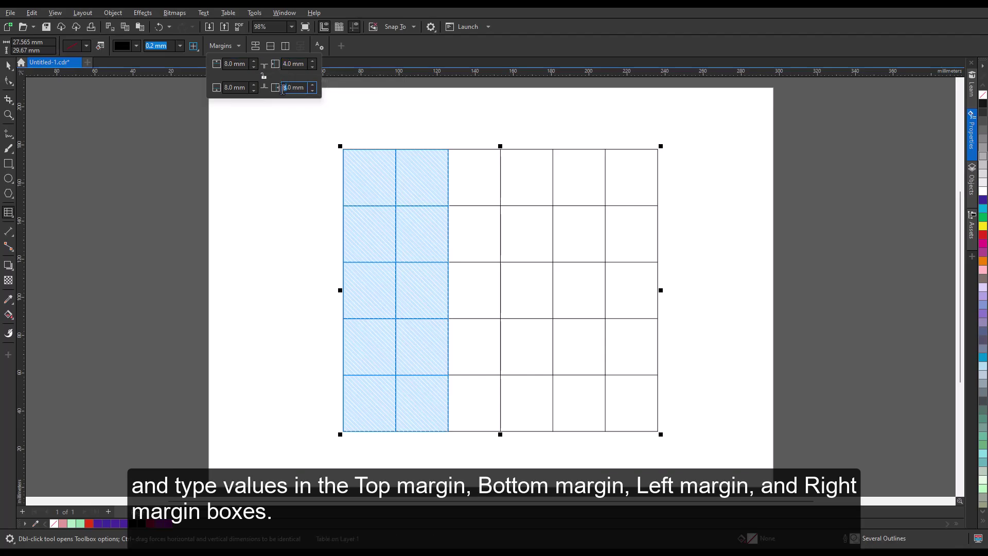
key("Return")
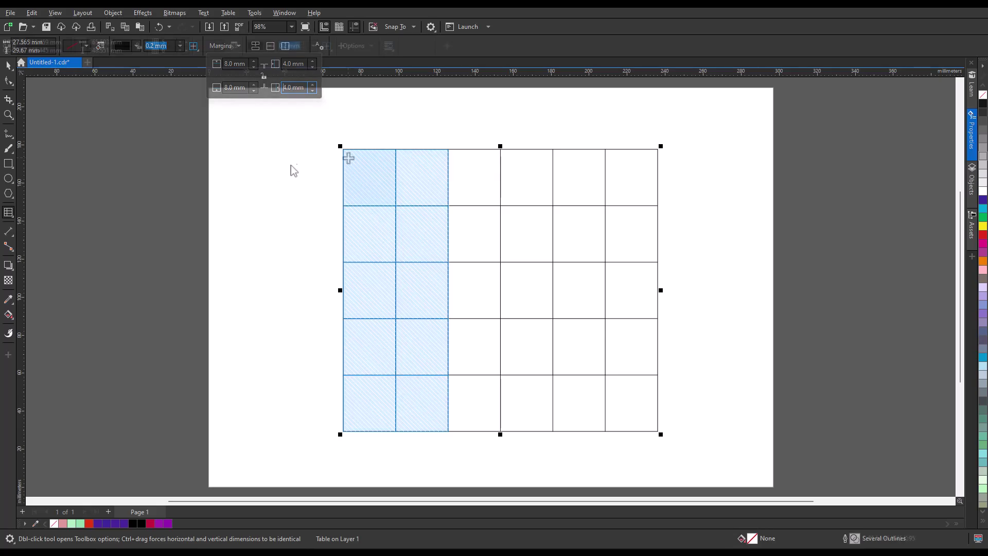
left_click(8, 212)
left_click(359, 164)
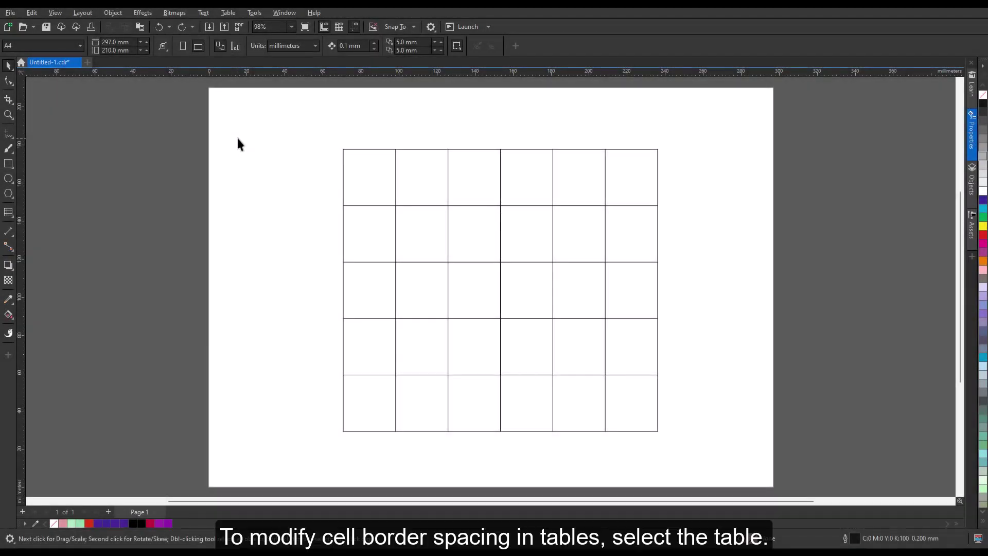
Select the whole table and turn on separated cell borders with 8.0 mm horizontal and vertical cell spacing
left_click(344, 150)
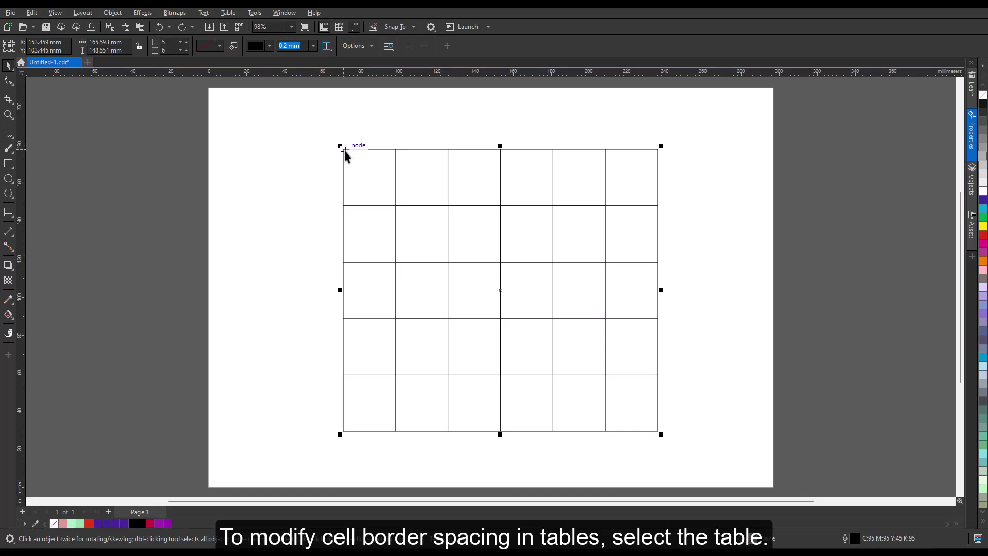
left_click(370, 45)
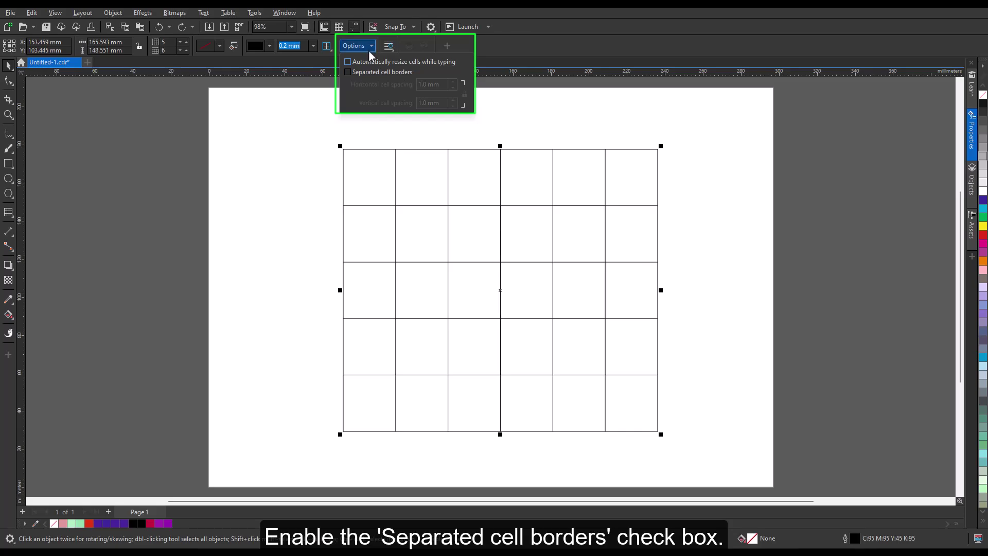
left_click(347, 72)
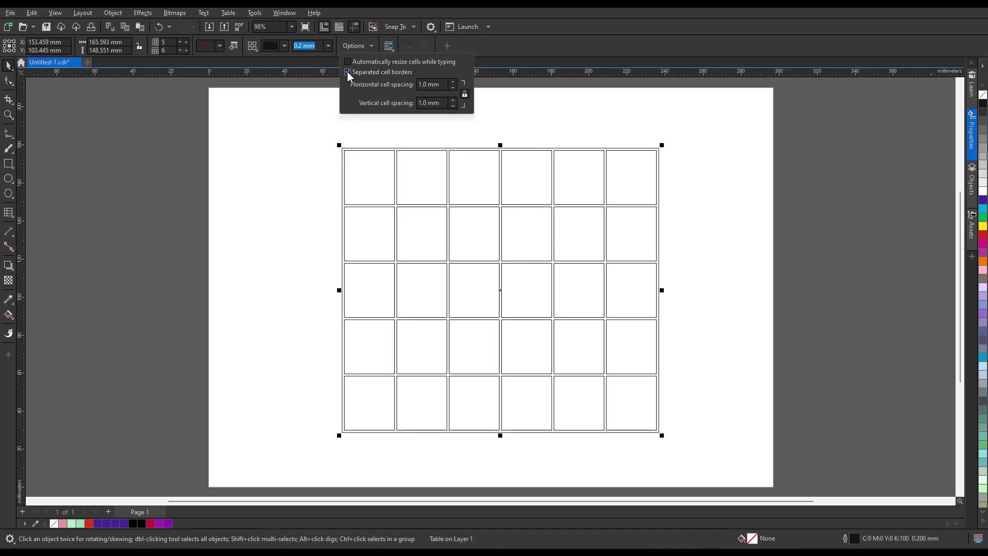
left_click(420, 85)
key("Delete")
type("8")
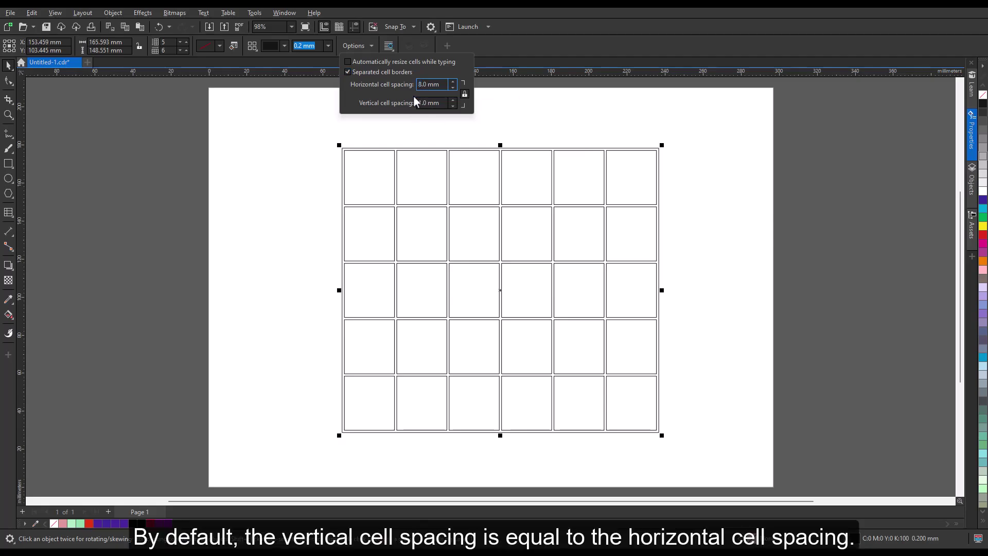
left_click(433, 103)
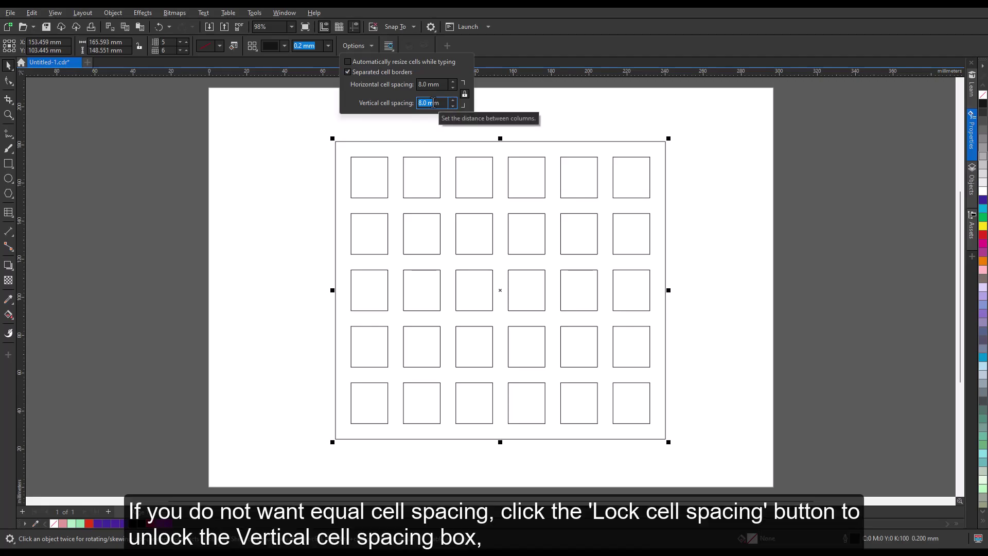
Unlock the cell spacing and set the table's vertical cell spacing to 10 mm
left_click(464, 94)
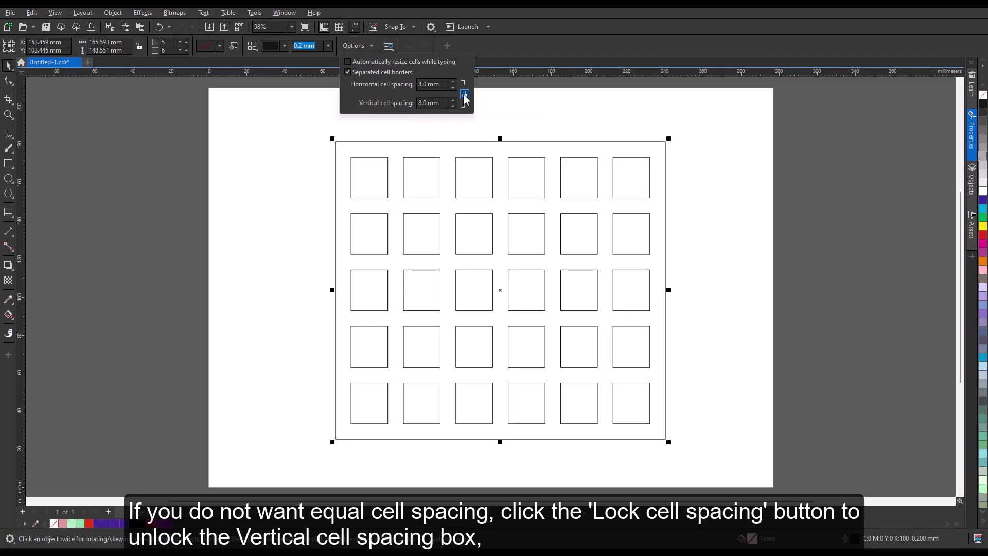
left_click(421, 102)
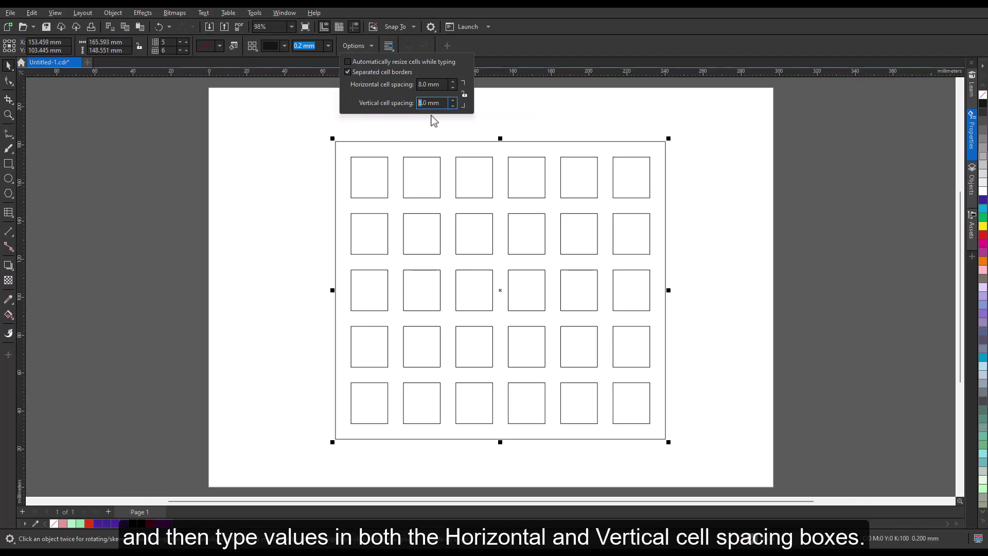
type("10")
key("Return")
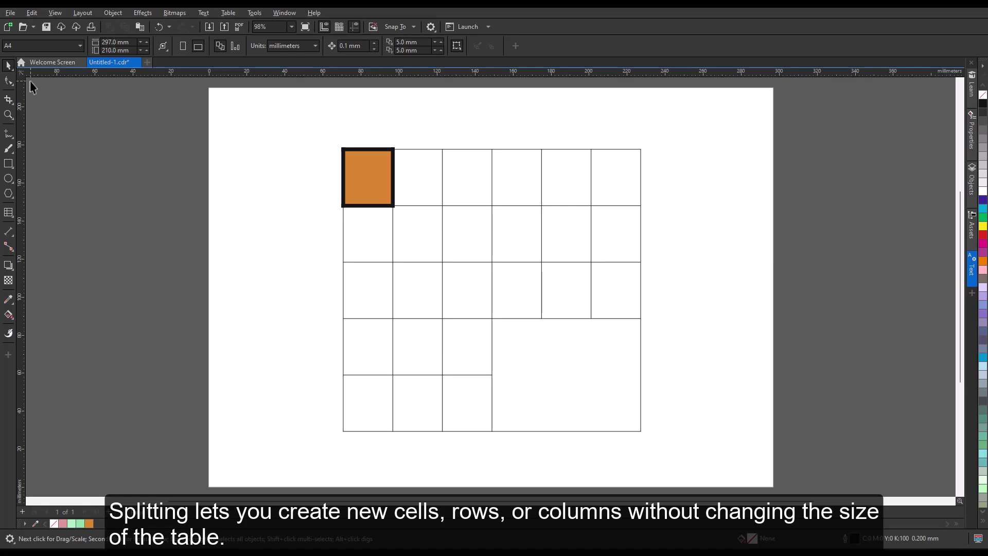
Select the two-by-two cell block at the table's upper-left corner with the Shape tool and merge it
key("ctrl+z")
key("F10")
mouse_move(368, 165)
left_mouse_down()
mouse_move(392, 161)
mouse_move(412, 222)
left_mouse_up()
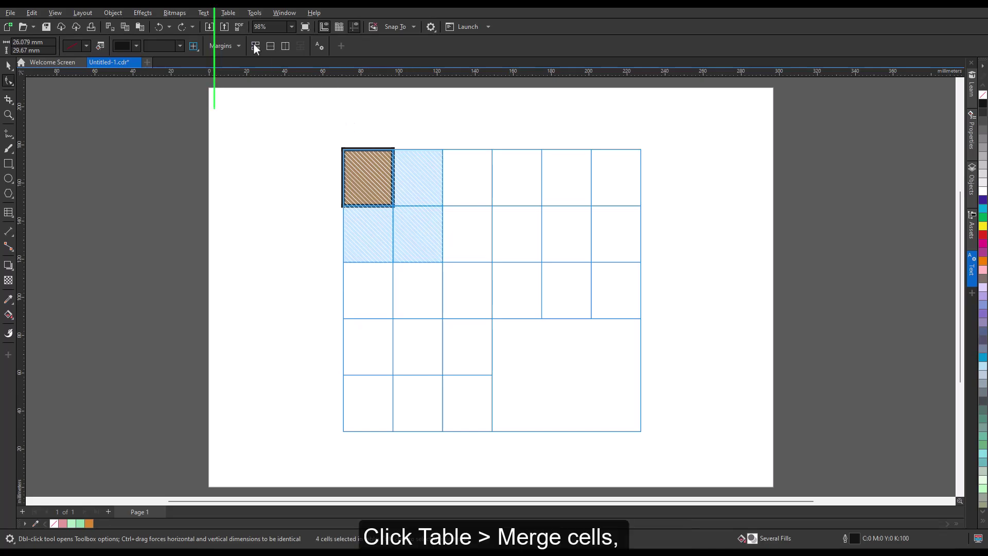
left_click(228, 12)
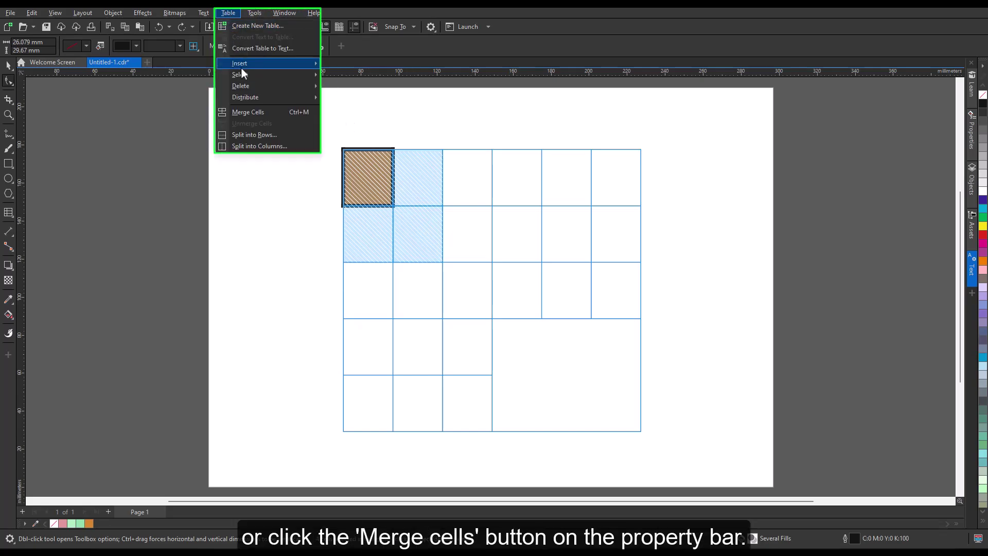
left_click(288, 112)
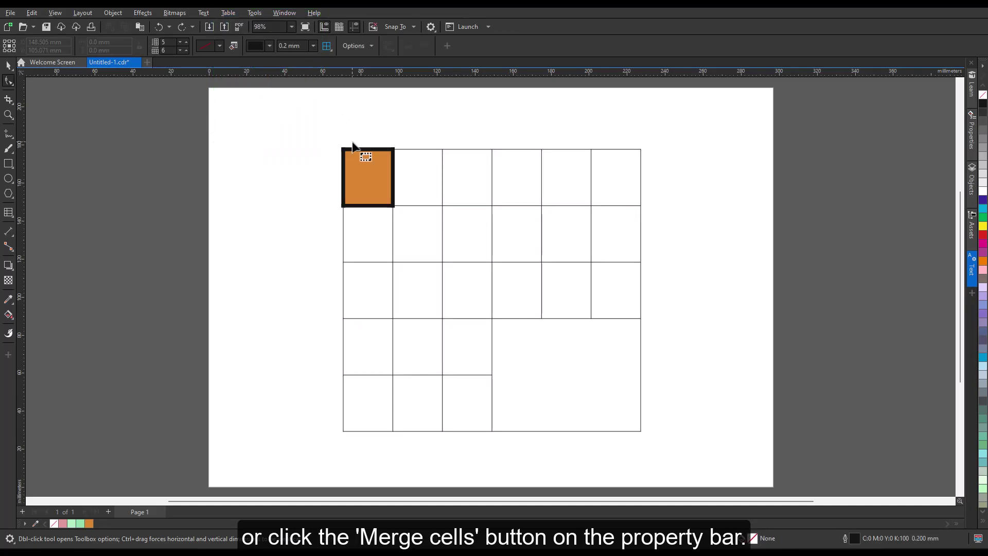
Merge the orange cell with its three adjoining cells into one cell and deselect the table
left_click_drag(356, 168, 402, 228)
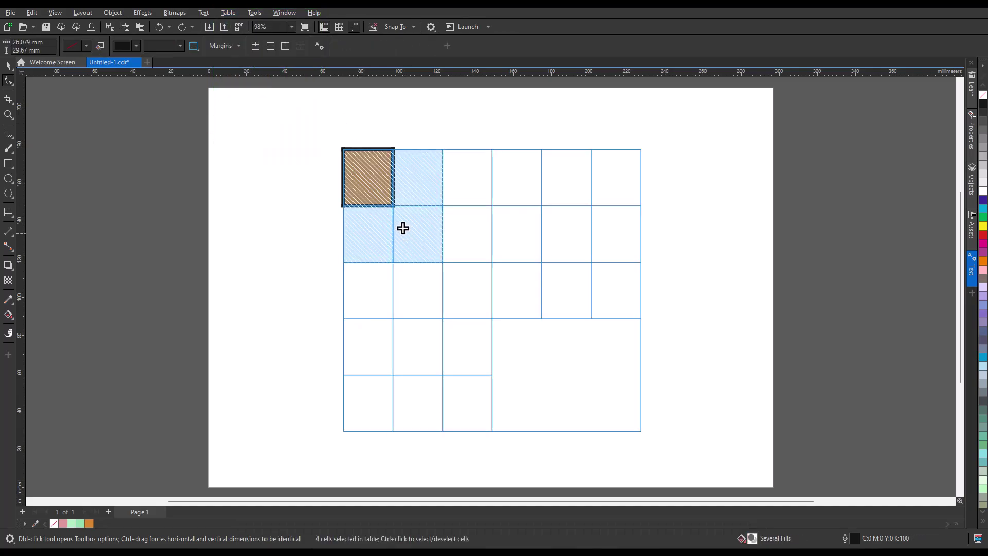
left_click(254, 50)
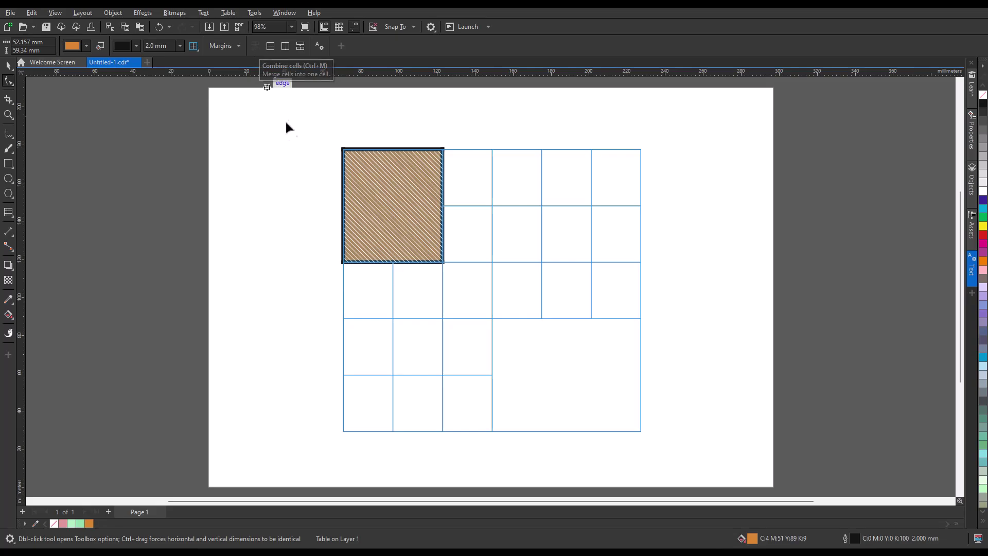
left_click(301, 170)
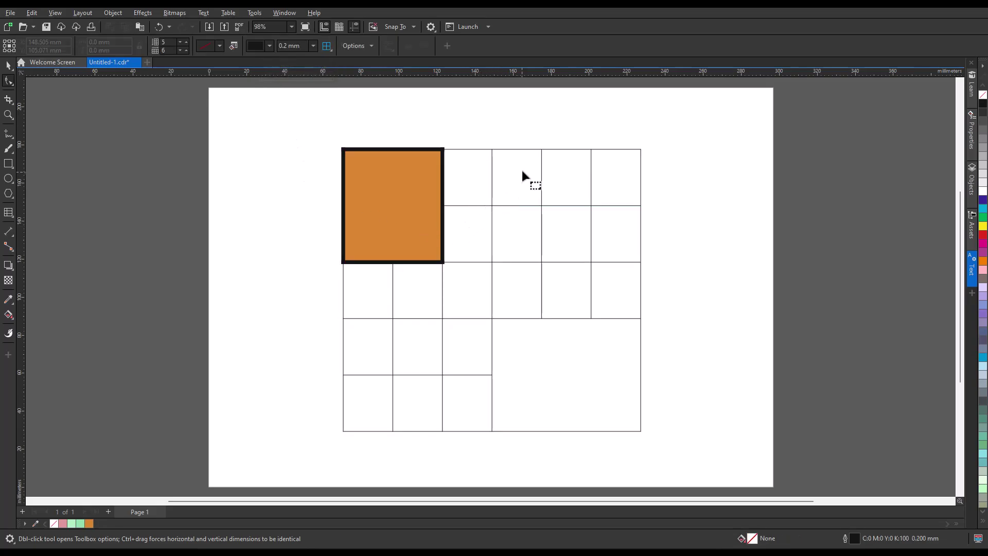
Merge the top two rows' cells in the last three columns into one cell and deselect the table
left_click_drag(529, 174, 603, 231)
left_click(255, 46)
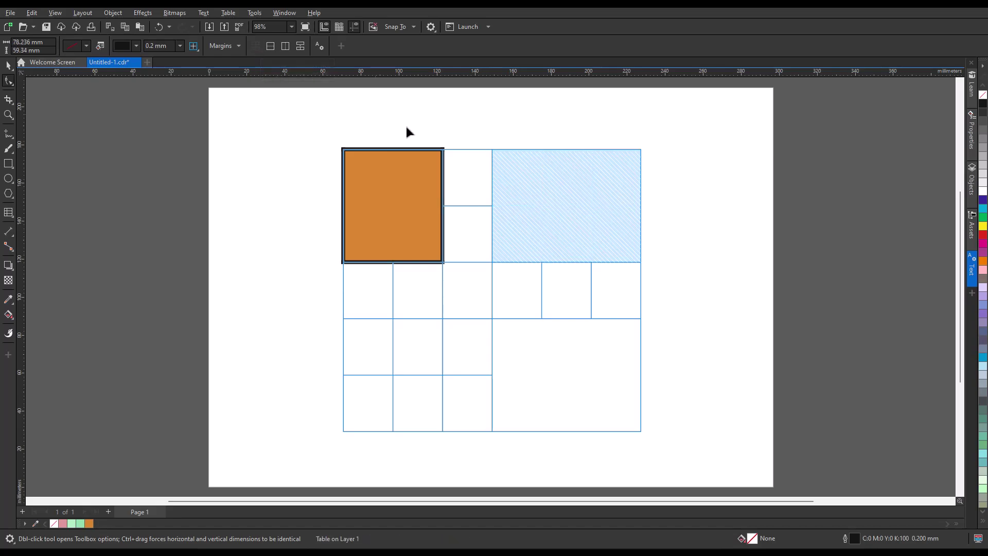
left_click(662, 198)
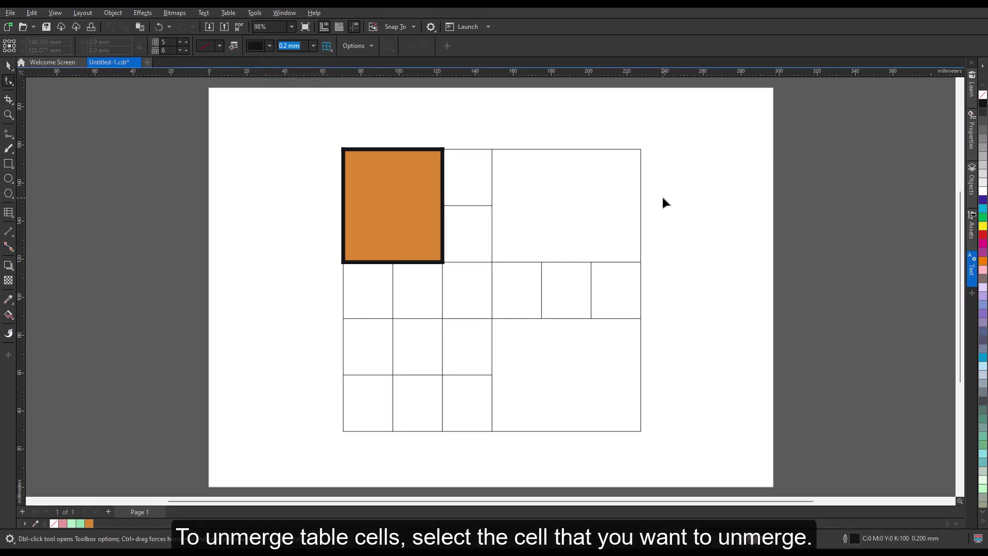
Unmerge the large merged cell at the table's upper-right corner and deselect the table
left_click(557, 196)
left_click(557, 196)
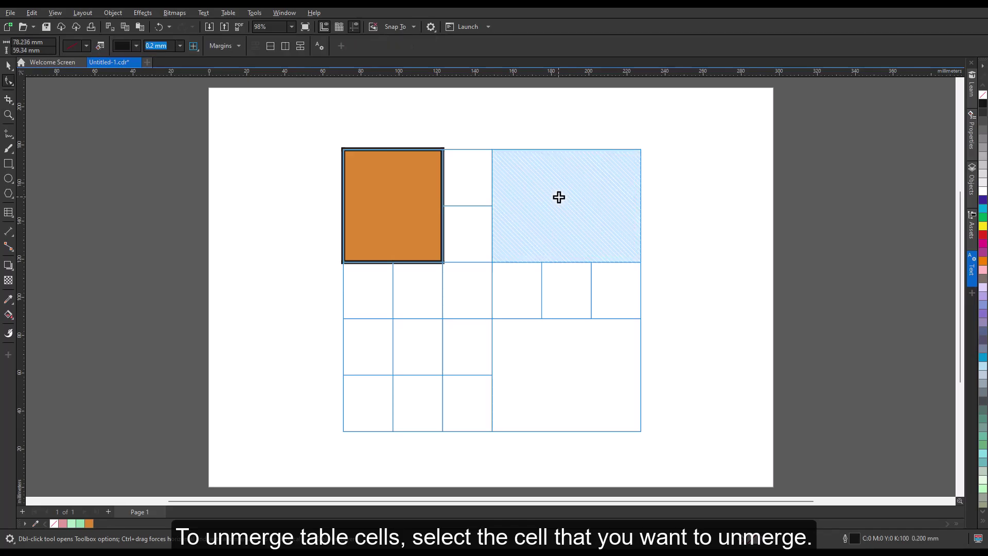
left_click(228, 12)
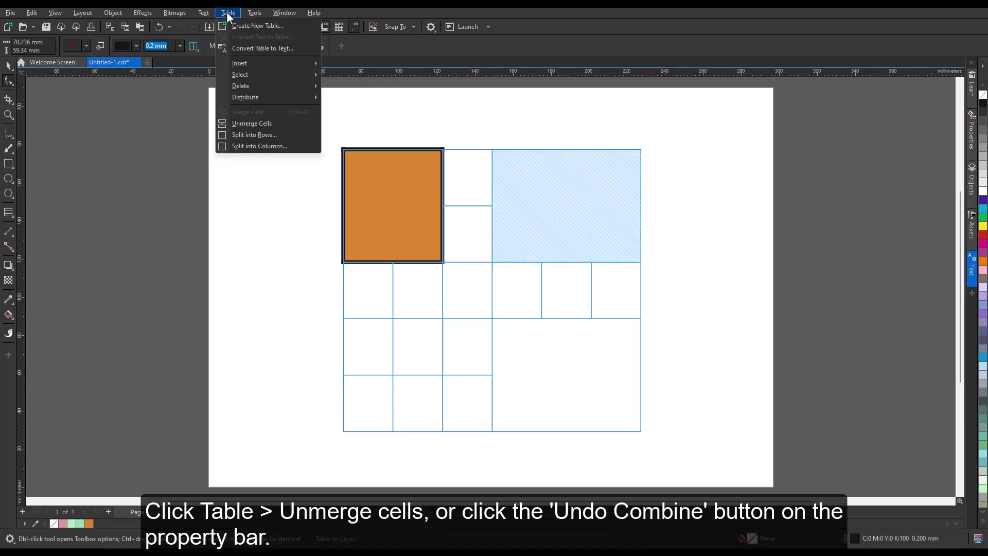
left_click(289, 127)
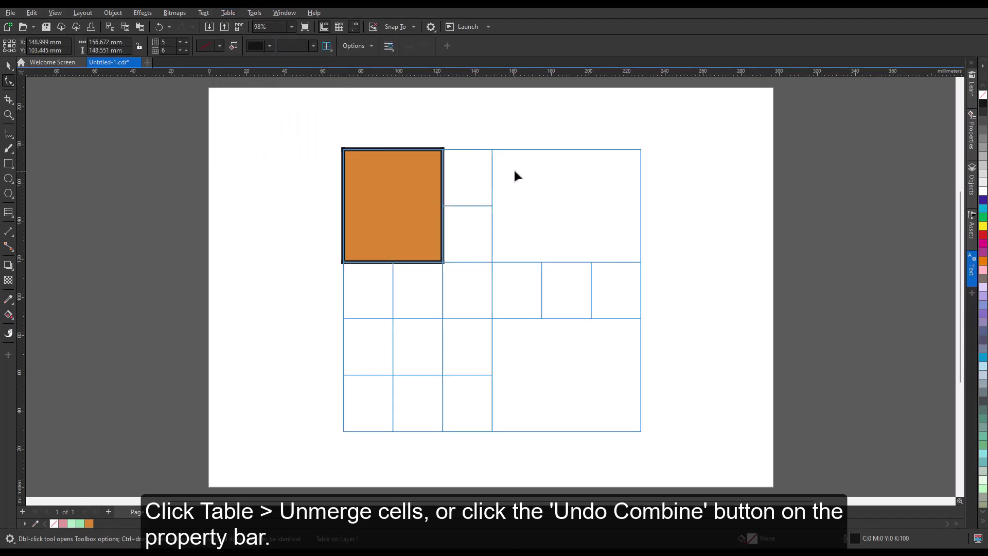
left_click(513, 168)
left_click(302, 47)
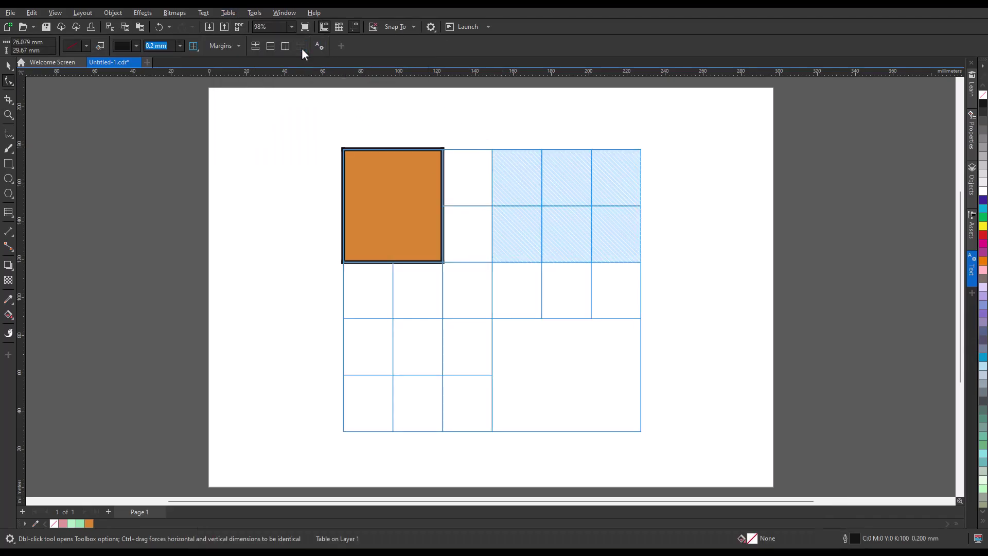
left_click(712, 218)
Select the large merged cell at the table's lower-right corner with the Table tool
left_click(9, 216)
left_click(514, 345)
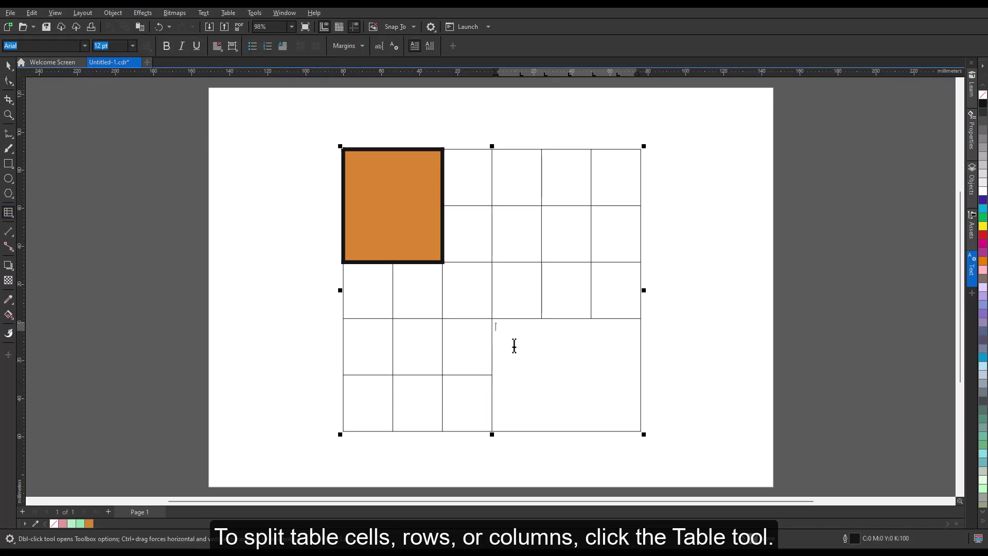
key("ctrl+a")
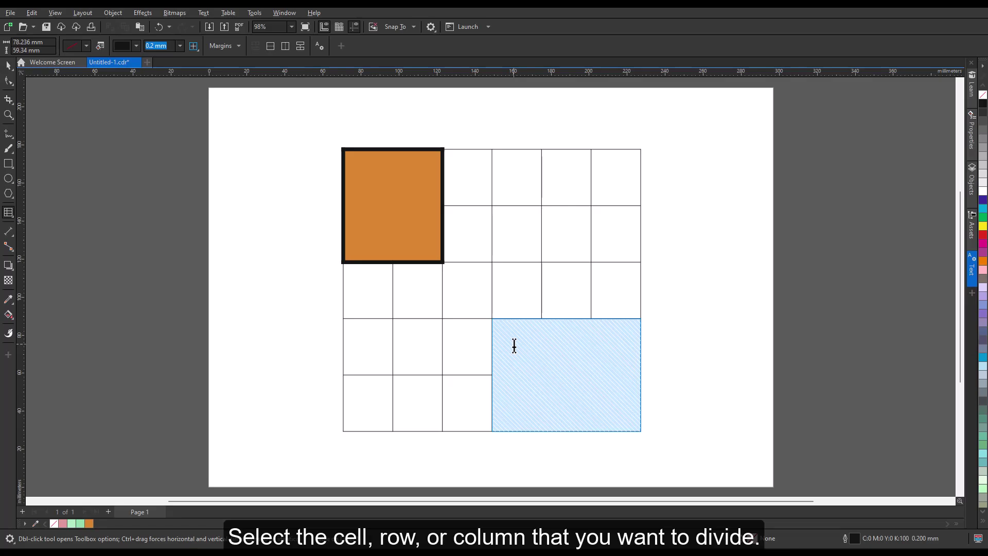
Split the selected lower-right cell into two rows and undo the split
left_click(229, 12)
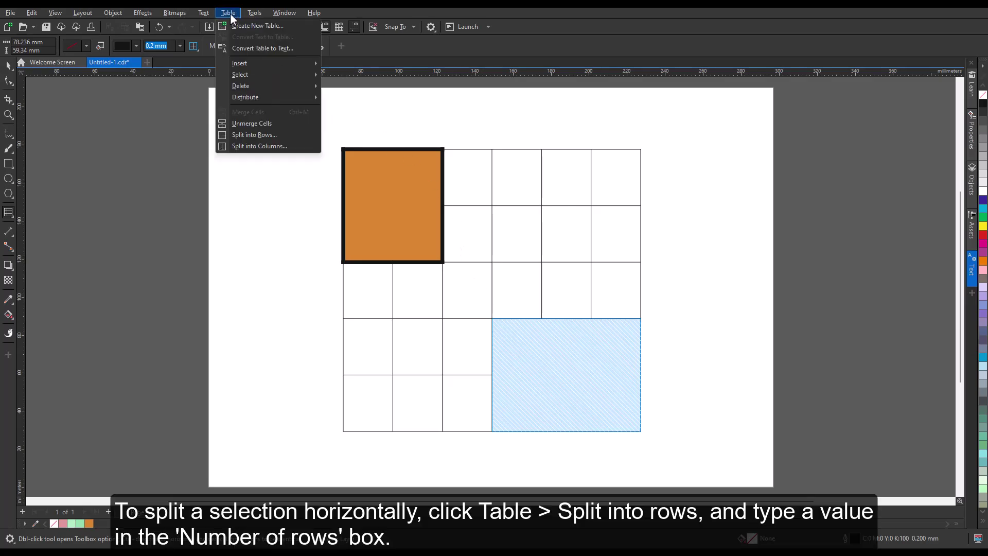
left_click(275, 134)
left_click(479, 287)
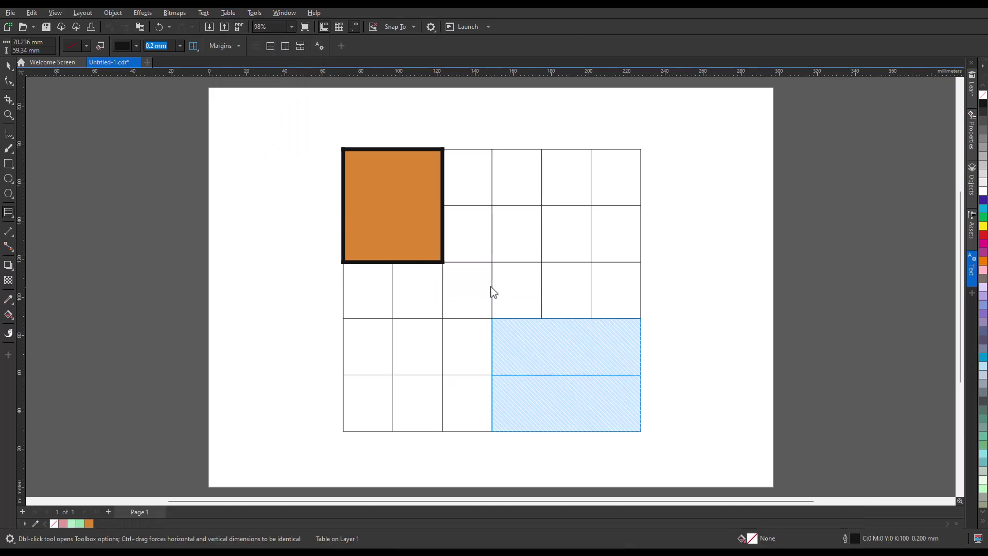
left_click(159, 27)
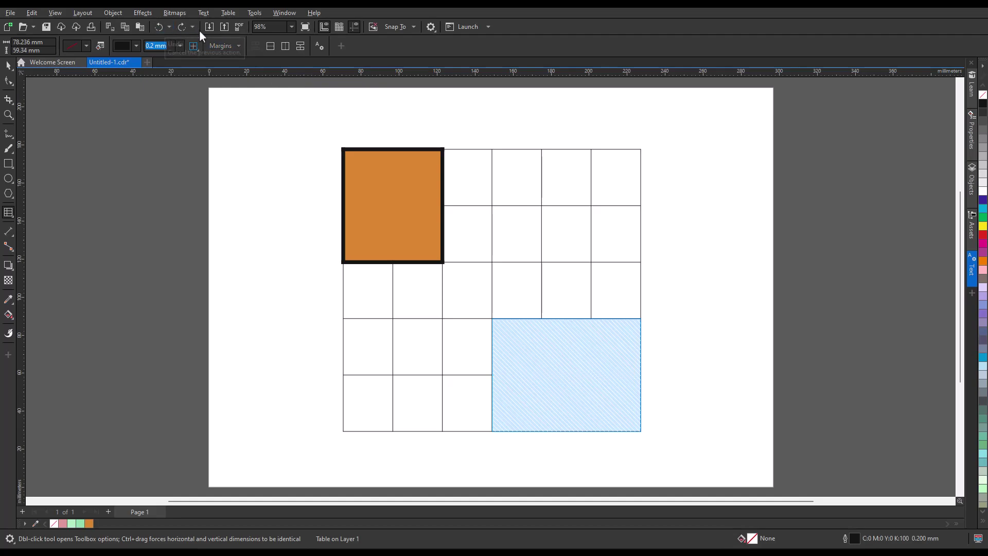
Split the selected lower-right cell into two columns
left_click(225, 13)
left_click(255, 146)
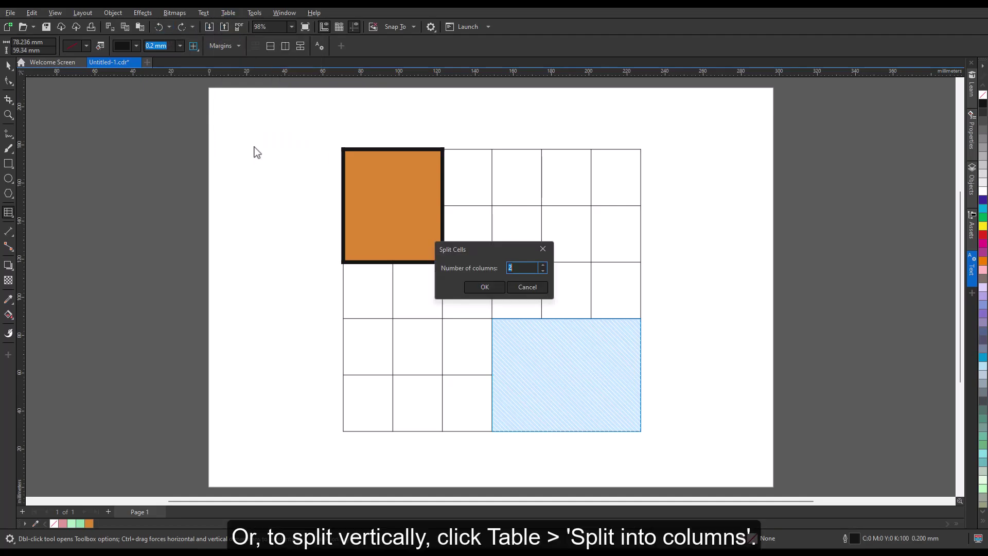
left_click(484, 288)
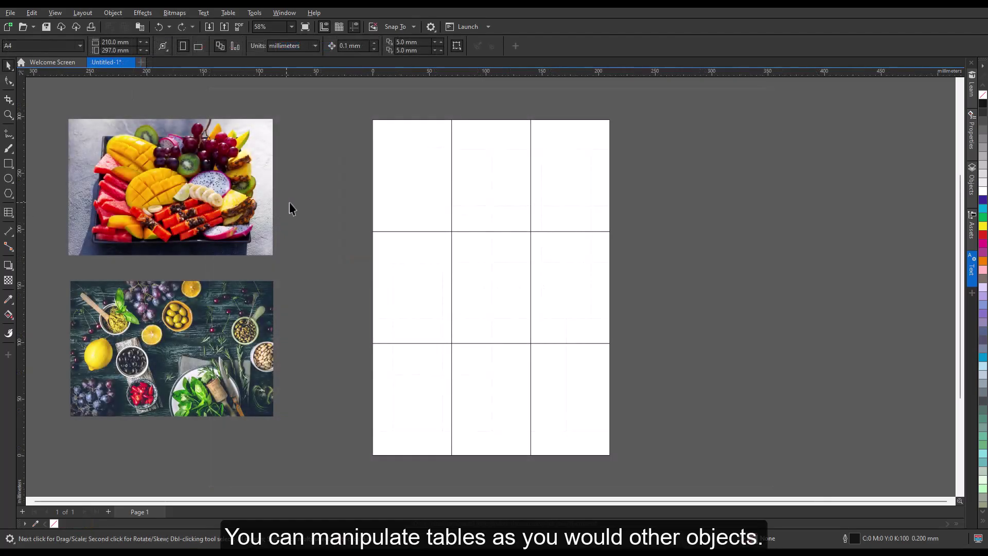
Merge the first two cells of the three-by-three table's top row with the Table tool and deselect the table
left_click(379, 183)
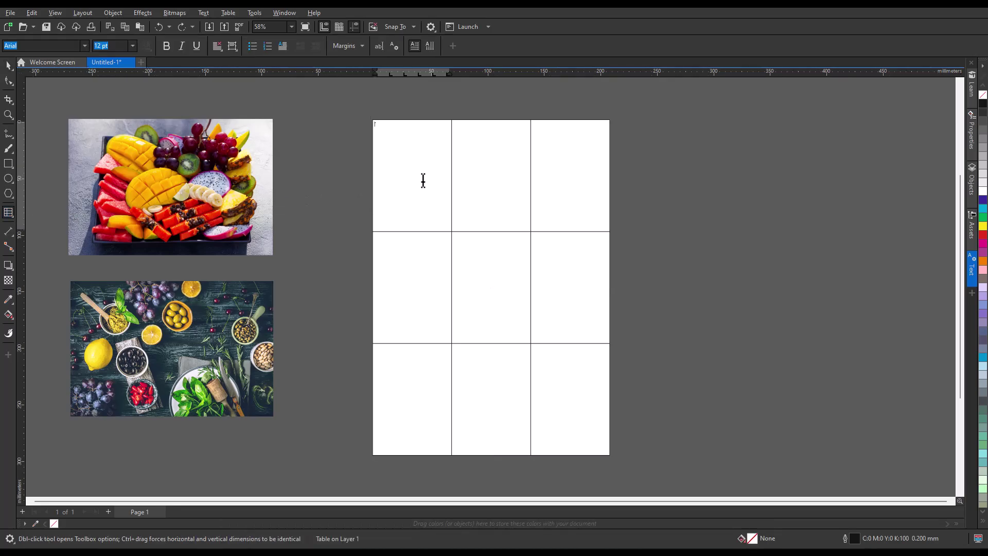
left_click(386, 145)
left_click_drag(385, 145, 486, 149)
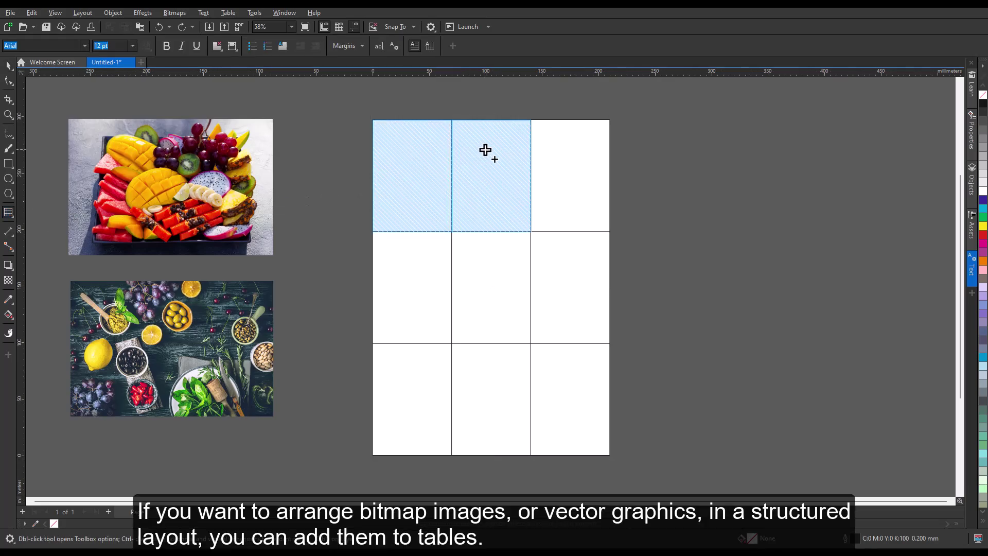
left_click(255, 46)
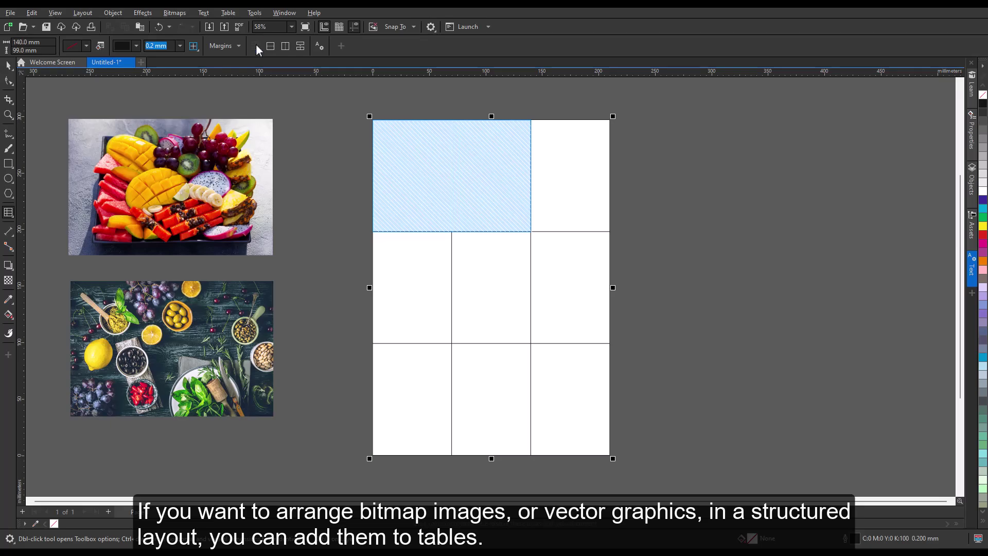
left_click(700, 270)
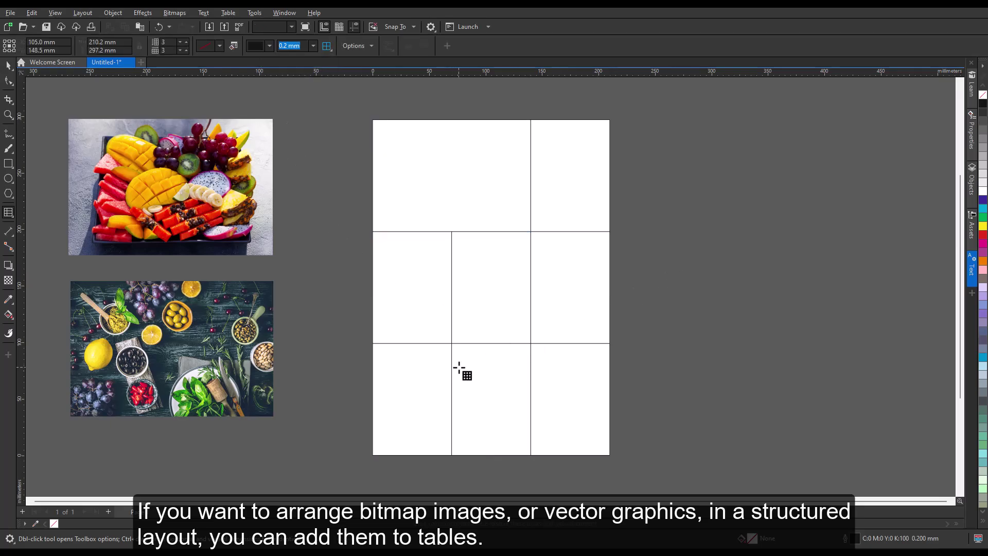
Merge the last two cells of the table's bottom row and deselect the table
left_click_drag(455, 370, 558, 369)
left_click(259, 45)
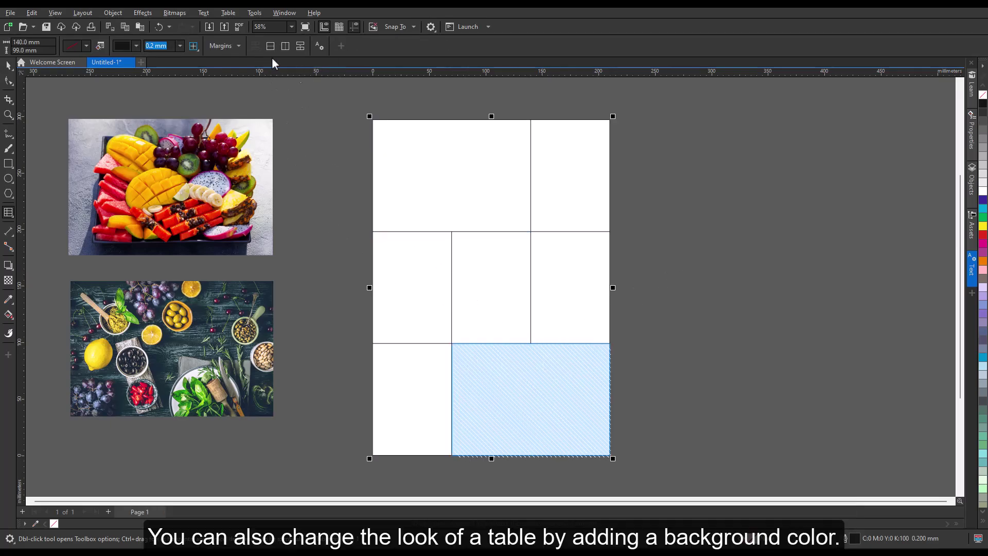
left_click(679, 225)
Merge the middle row's three cells into one cell and deselect the table
left_click(401, 278)
left_click_drag(464, 275, 549, 278)
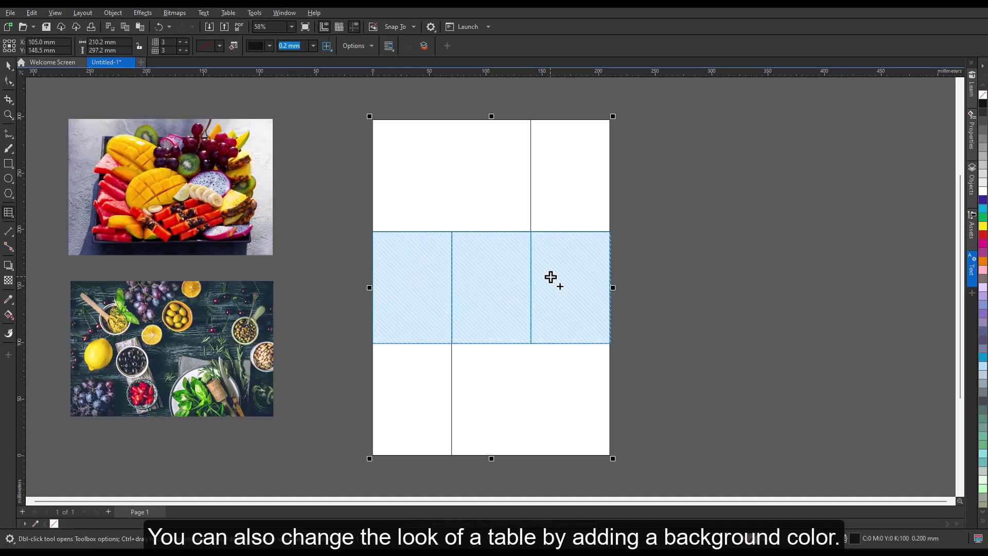
left_click(256, 46)
left_click(670, 210)
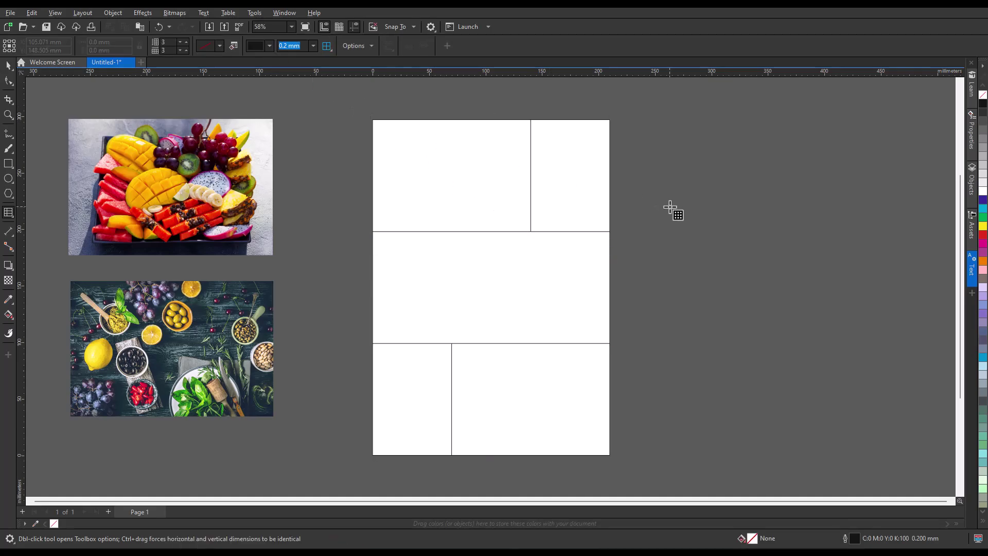
Place the fruit platter photo inside the merged top-row cell and resize it to fill the cell
left_click(9, 65)
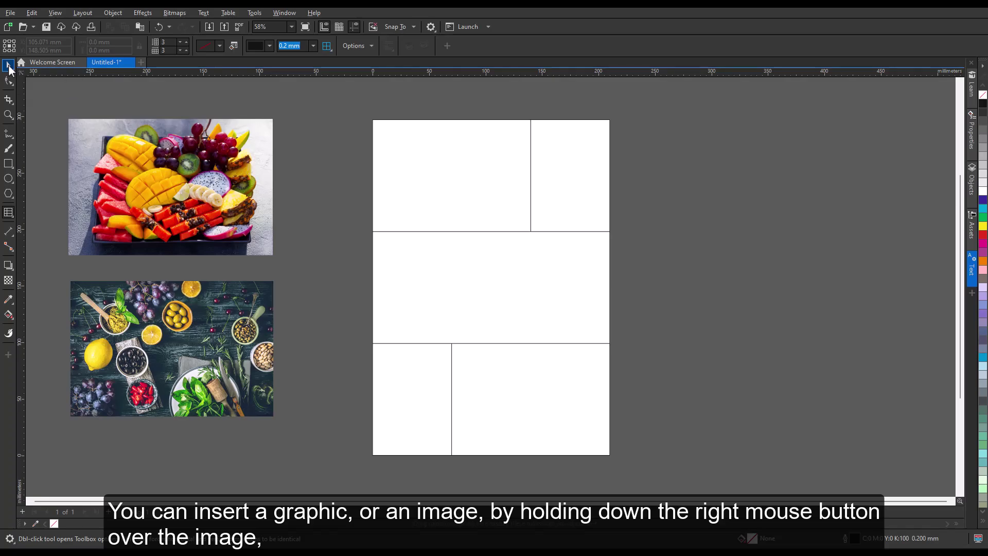
left_click(180, 193)
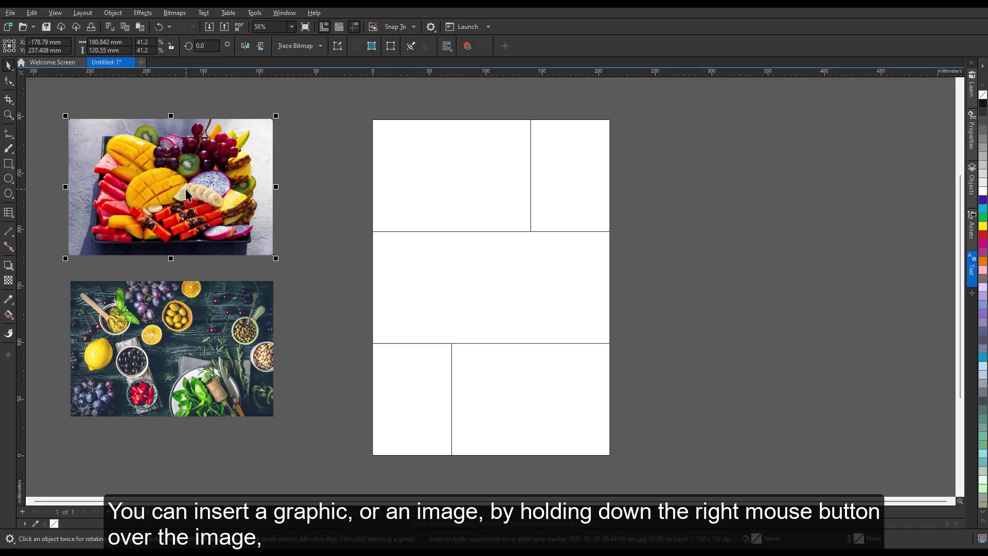
left_click_drag(181, 192, 456, 174)
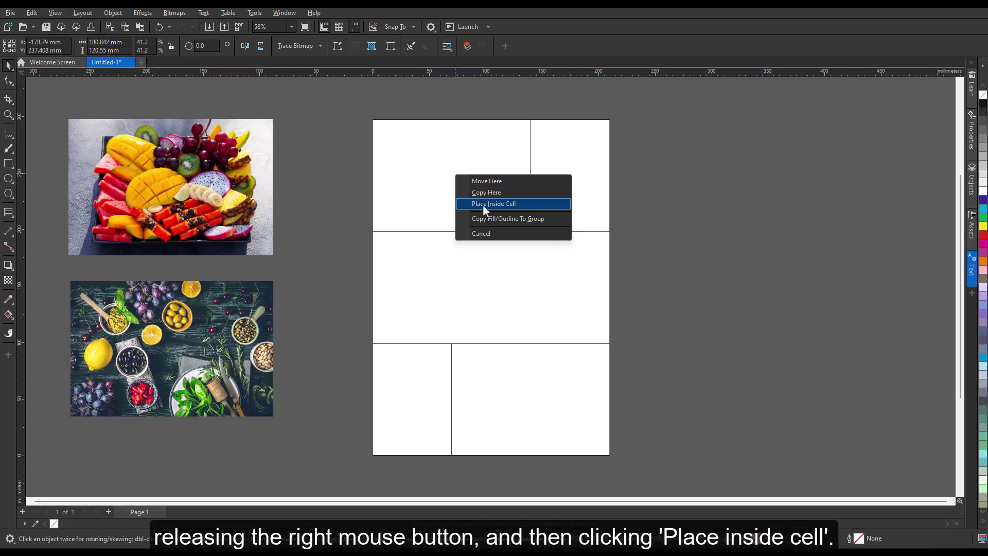
left_click(484, 204)
left_click_drag(560, 100, 549, 109)
left_click_drag(347, 244, 363, 238)
Place the dark photo of lemons, olives and herbs inside the merged bottom-row cell, resize it to fit and deselect it
left_click(190, 324)
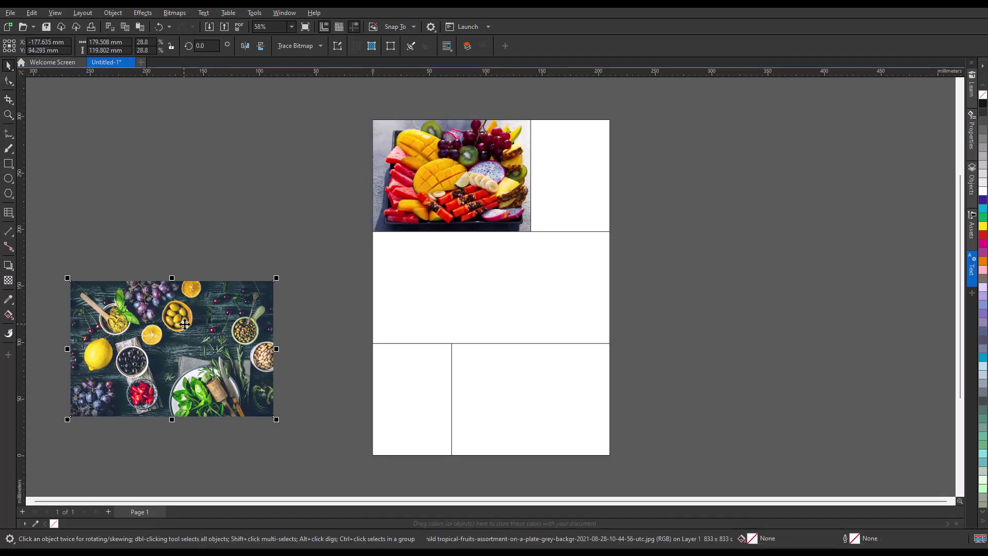
left_click_drag(172, 335, 523, 389)
left_click(556, 419)
left_click_drag(629, 332, 626, 332)
left_click_drag(418, 470, 442, 463)
left_click(665, 425)
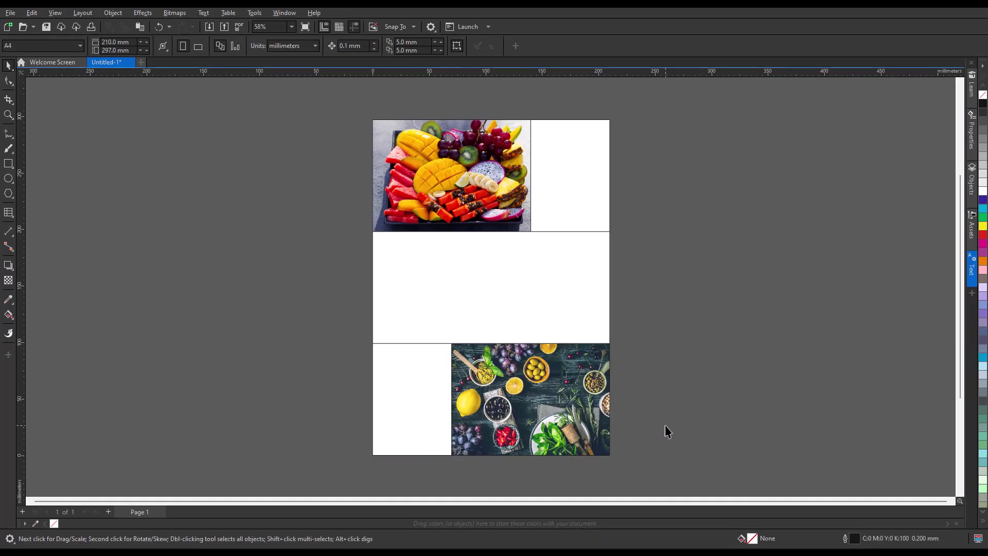
Place the pineapple graphic inside the empty cell at the end of the top row
left_click_drag(671, 179, 572, 179)
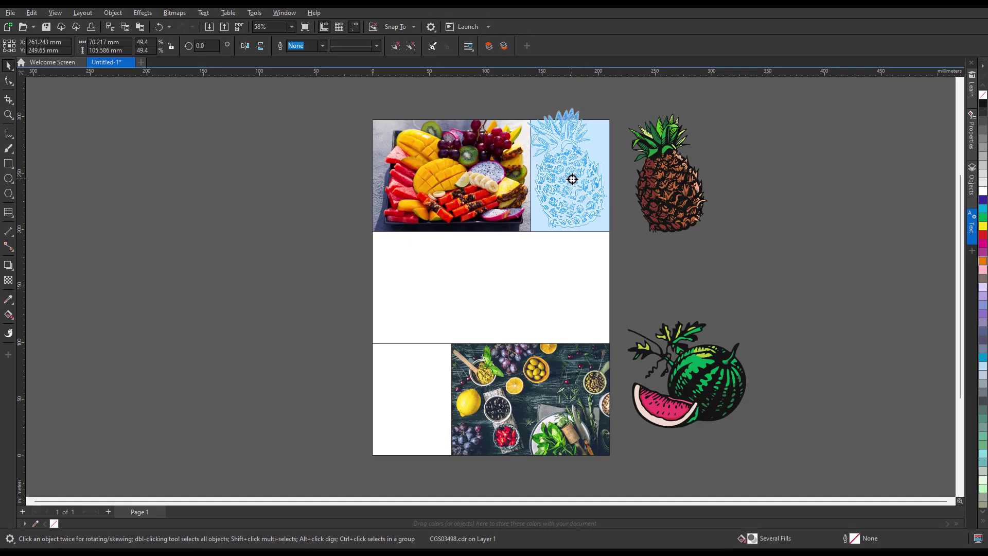
left_click(604, 210)
left_click(570, 196)
Place the watermelon graphic inside the first bottom-row cell, scale it down to fit, centre it in the cell and deselect it
left_click(720, 373)
left_click_drag(721, 374, 419, 399)
left_click(465, 446)
left_click_drag(329, 355, 373, 390)
left_click_drag(407, 424, 409, 393)
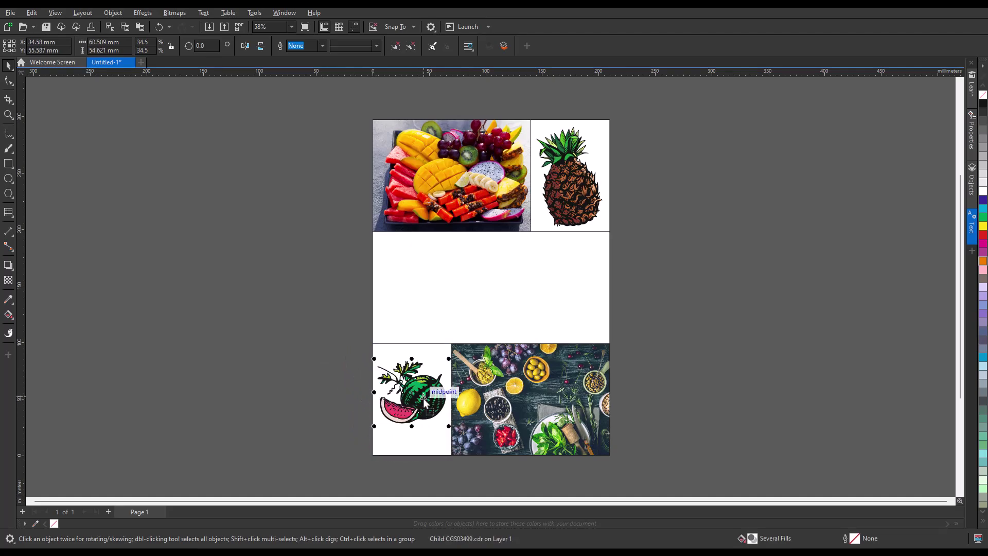
left_click(419, 352)
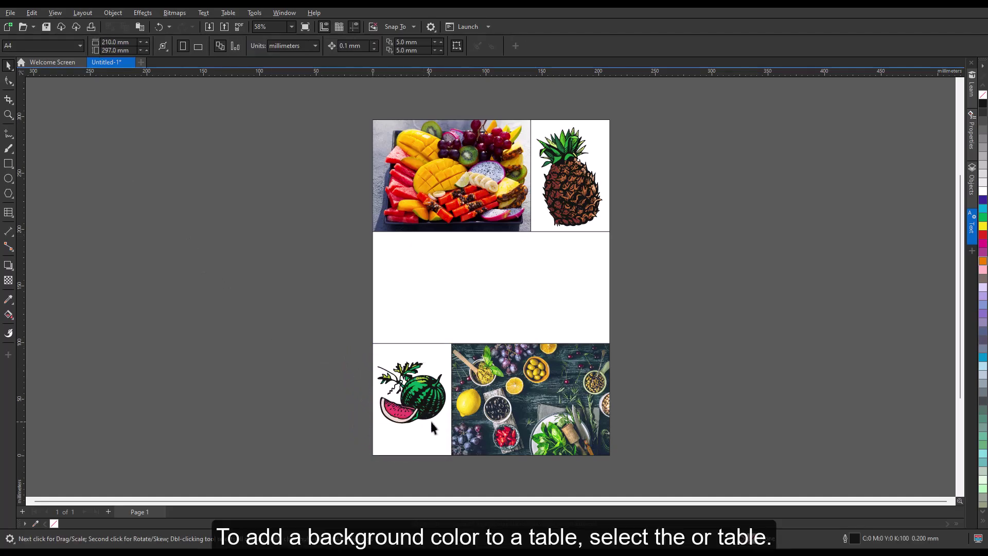
Select the watermelon cell with the Shape tool, set its background colour to C23 M0 Y72 K0 and deselect the table
left_click(411, 394)
left_click(12, 83)
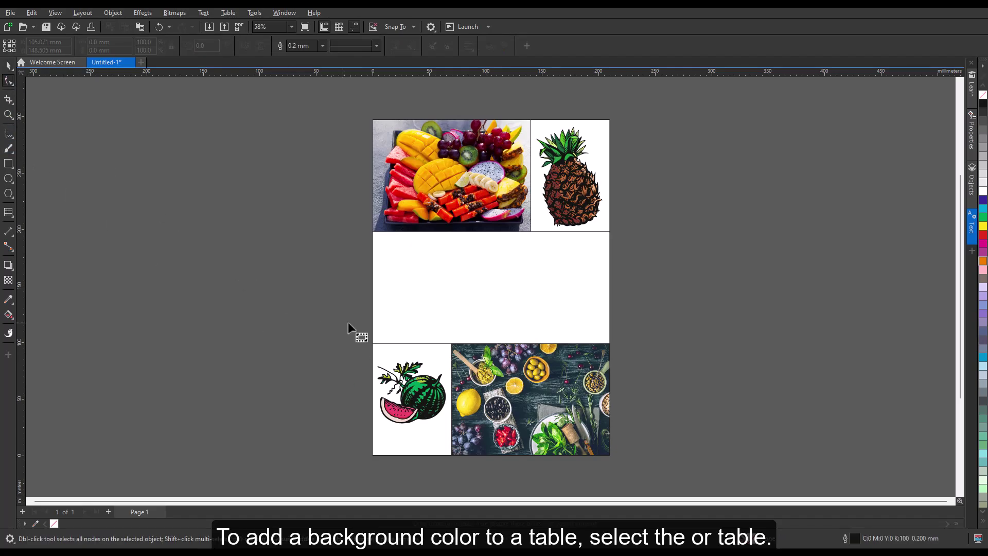
left_click(421, 350)
left_click(86, 46)
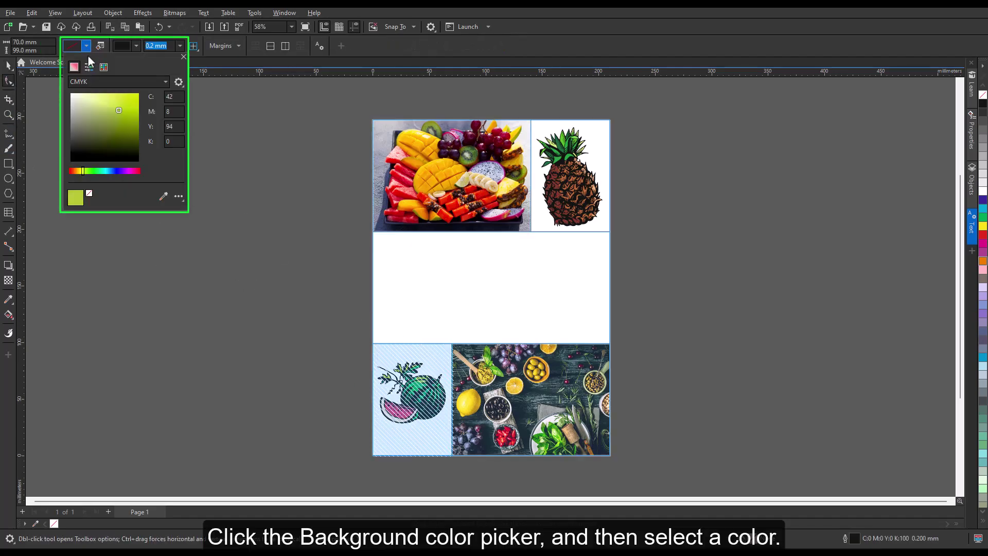
left_click(107, 98)
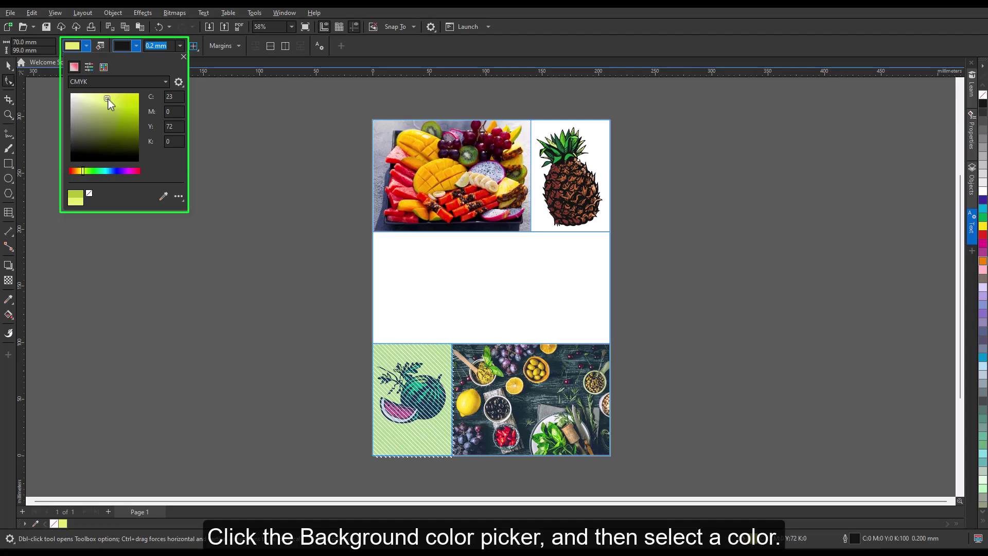
left_click(288, 259)
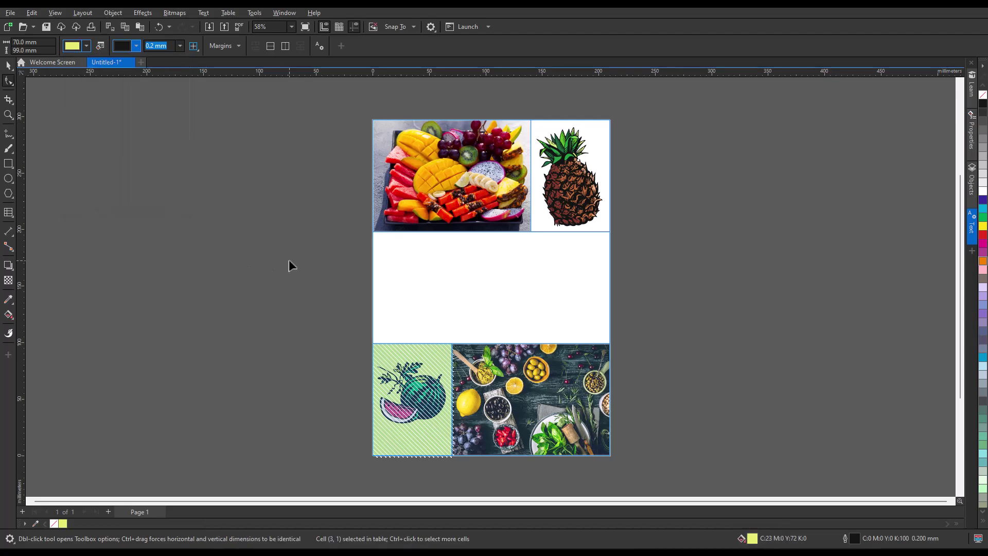
left_click(663, 268)
Set the pineapple cell's background colour to the muted green C44 M12 Y56 K7 and deselect the table
left_click(592, 149)
left_click(85, 47)
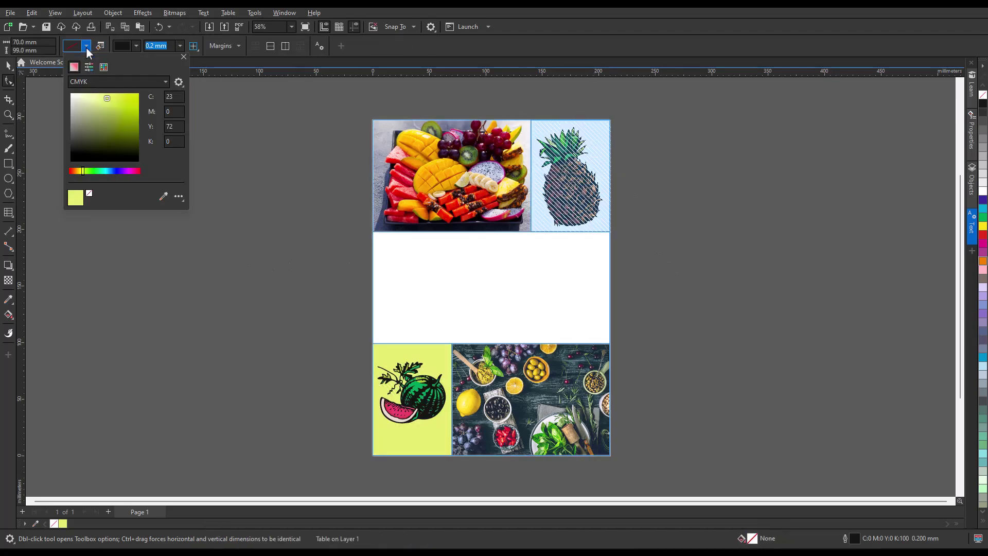
left_click(87, 170)
left_click(89, 113)
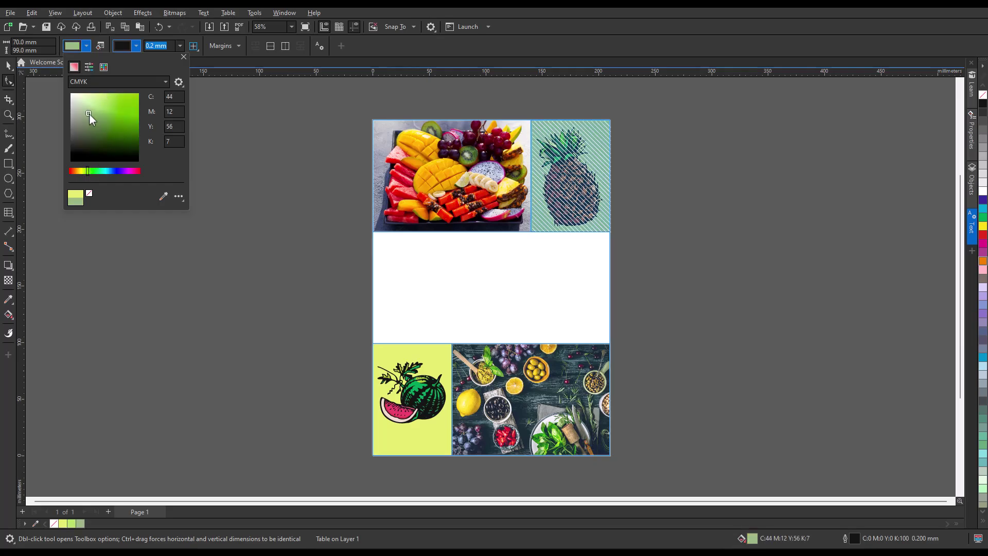
left_click(645, 174)
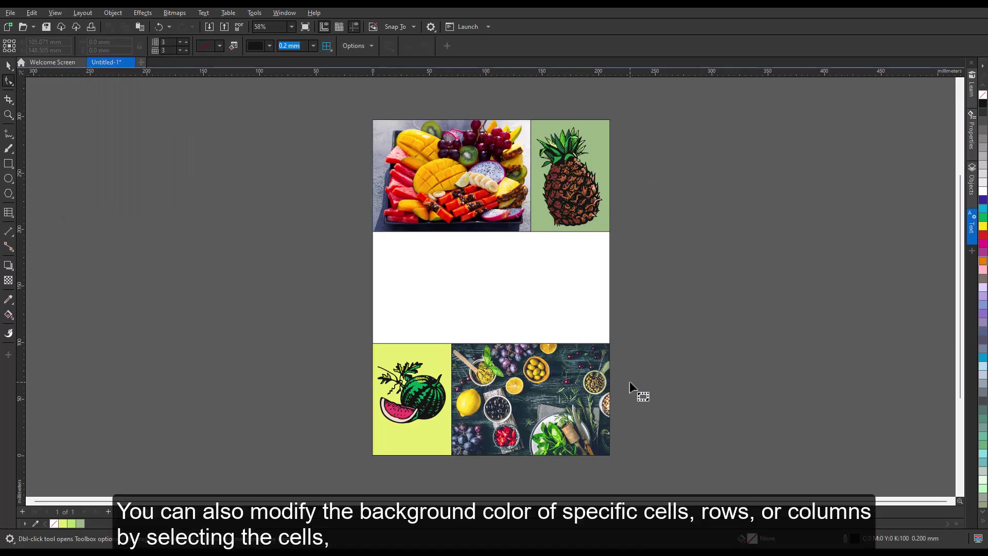
Set the background colour of the merged middle-row cell to the grey C50 M35 Y47 K25
left_click(405, 266)
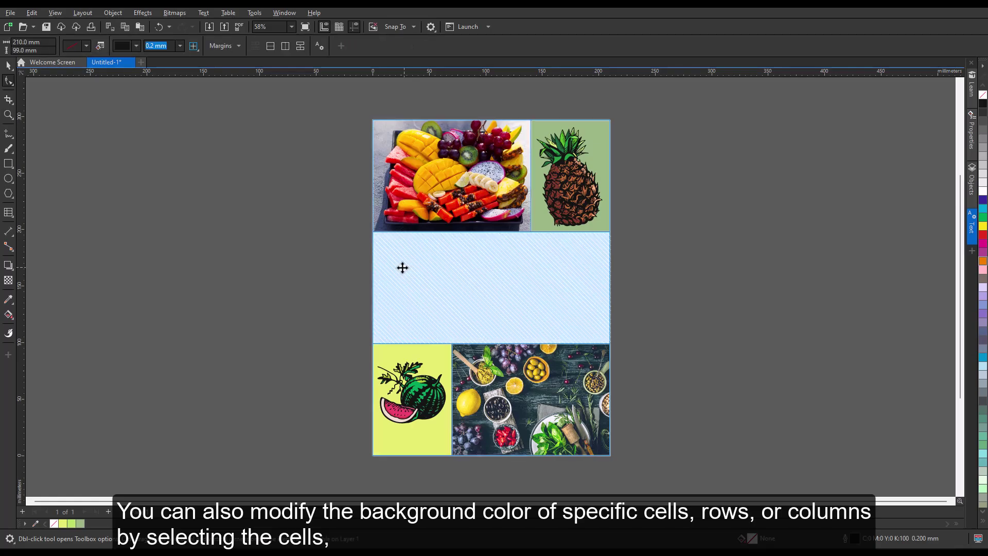
left_click(86, 46)
left_click(76, 127)
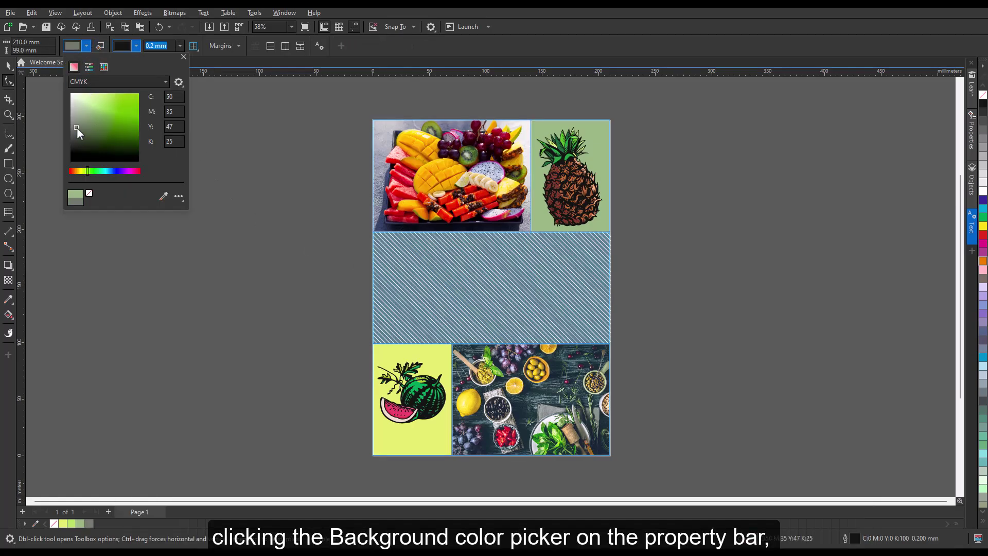
Reselect the merged middle-row cell and change its background colour to a paler shade
left_click(311, 261)
left_click(430, 281)
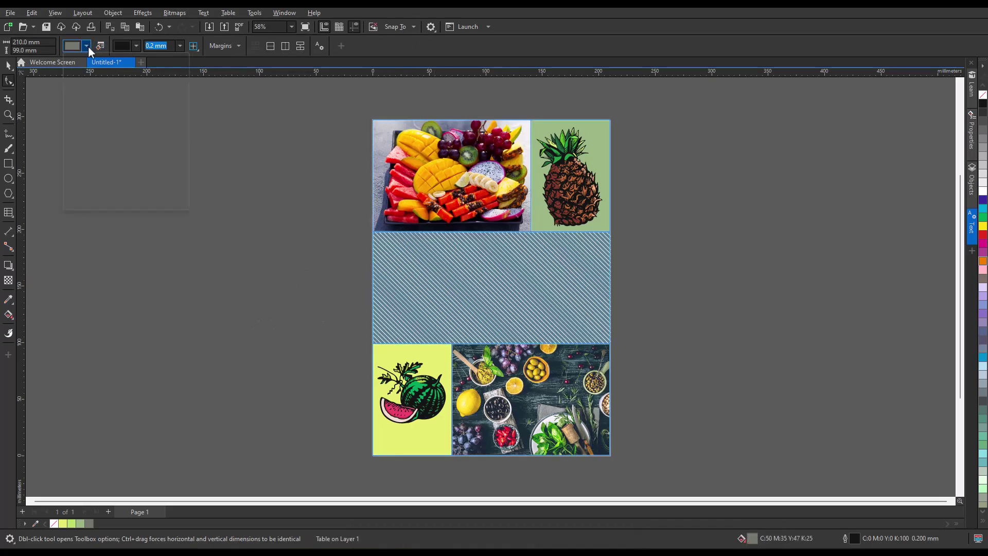
left_click(86, 45)
left_click(84, 99)
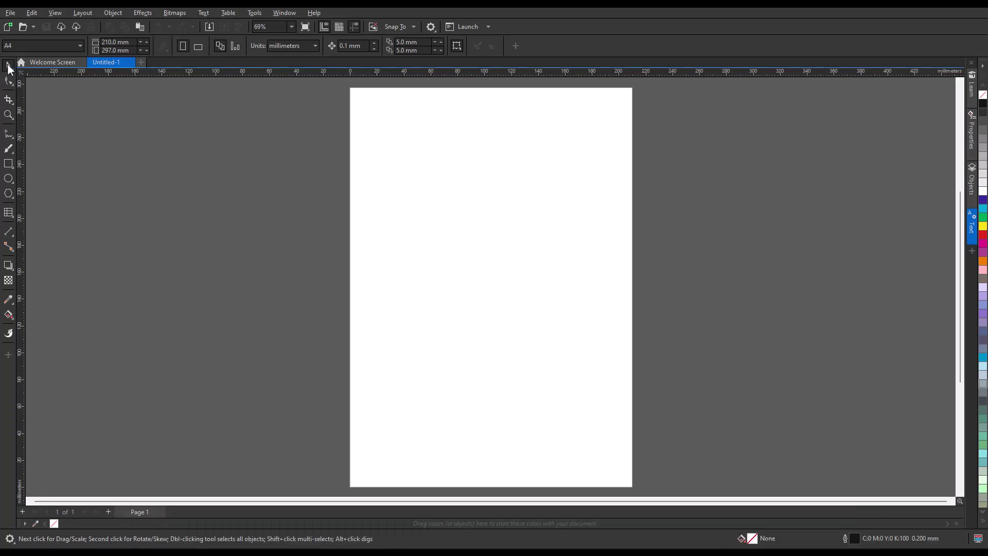
Import the spreadsheet Business plan.xls with the Discard Fonts and Formatting option
left_click(11, 14)
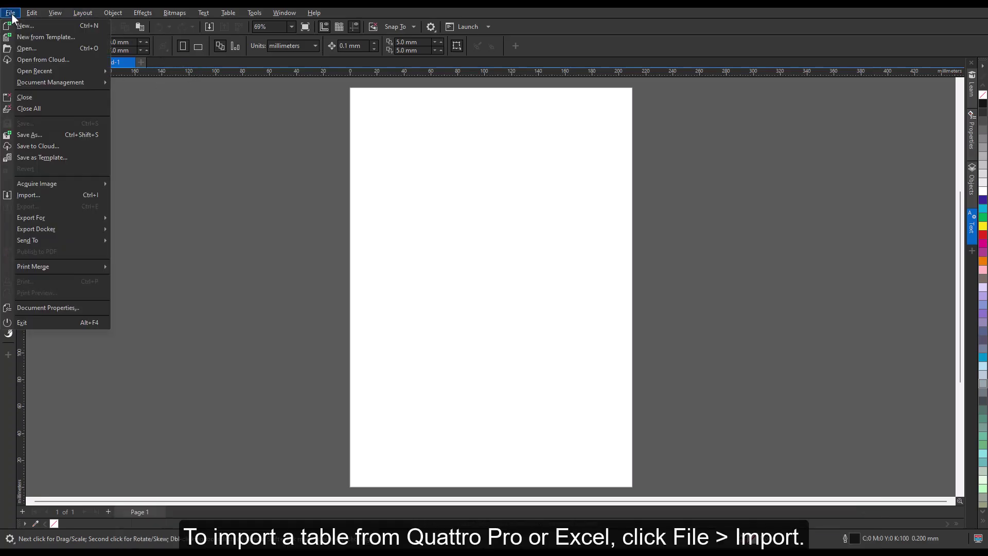
left_click(48, 194)
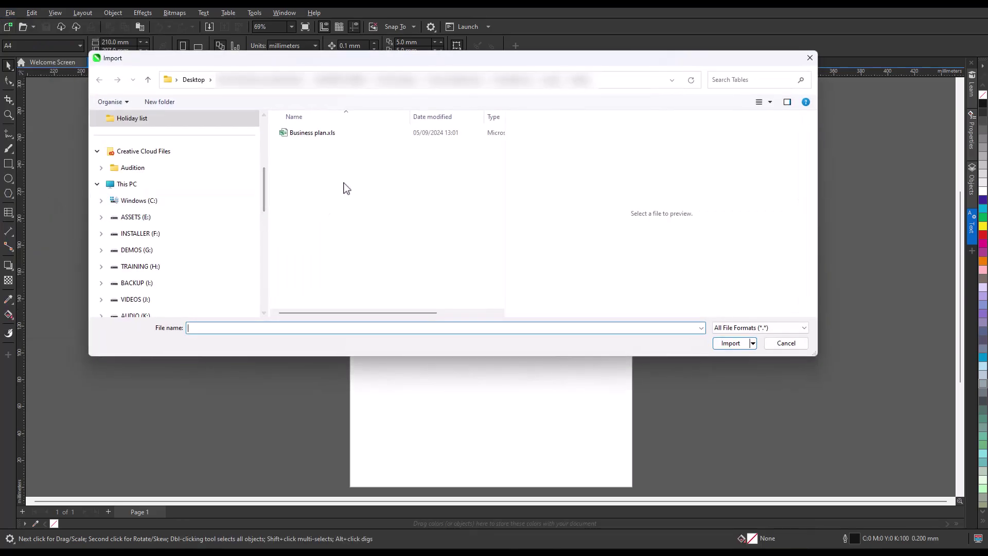
left_click(314, 136)
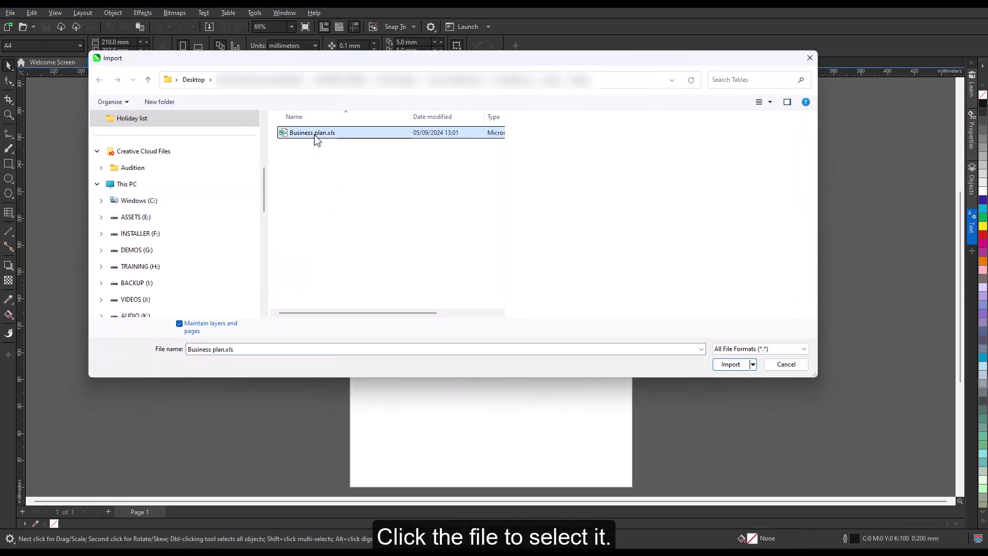
left_click(727, 366)
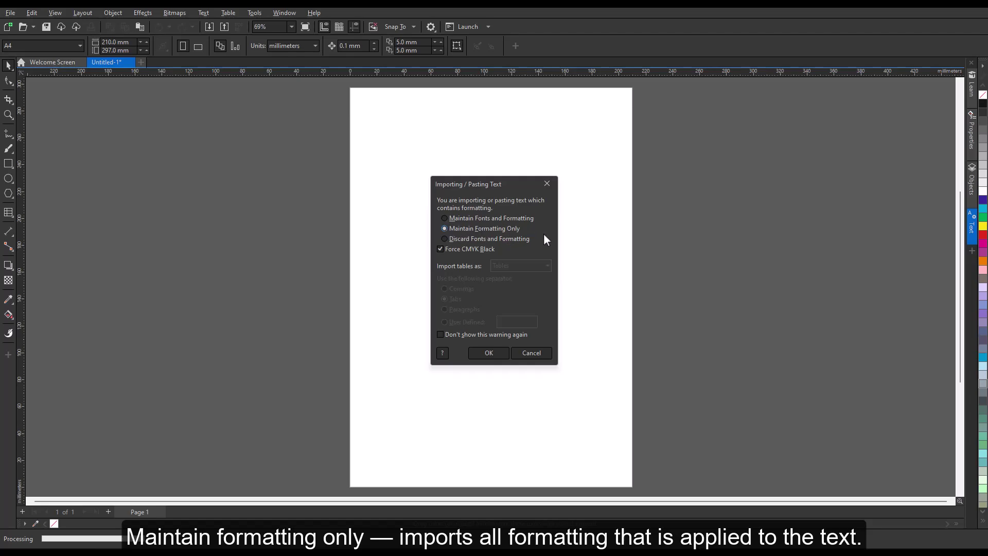
left_click(446, 238)
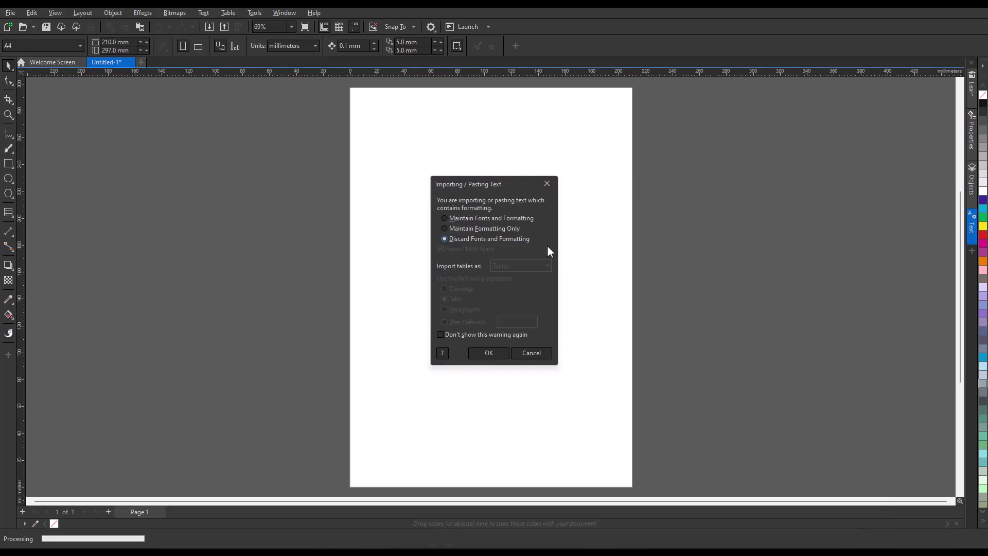
left_click(491, 354)
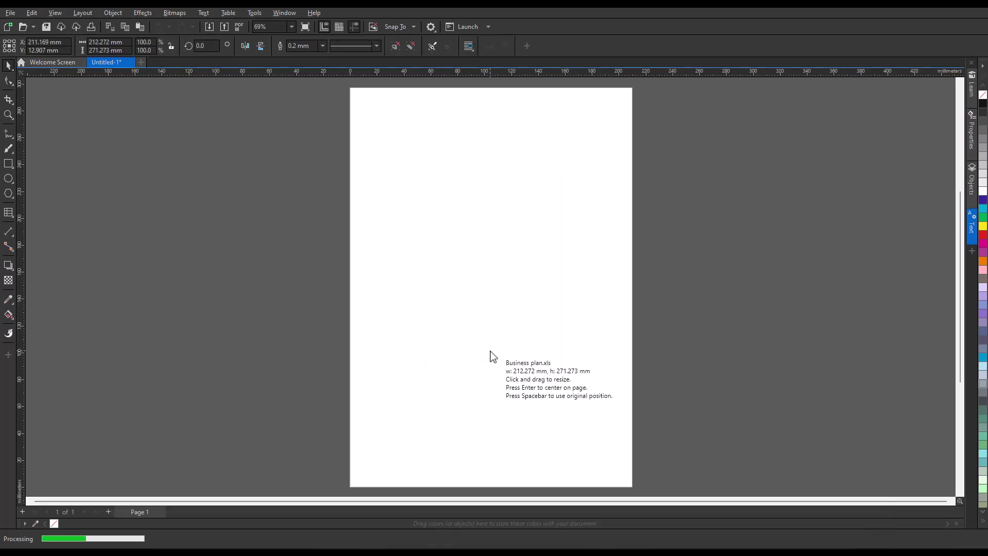
Place the imported spreadsheet across the page and autofit the page to it
mouse_move(358, 95)
left_mouse_down()
mouse_move(457, 303)
mouse_move(625, 486)
mouse_move(644, 480)
left_mouse_up()
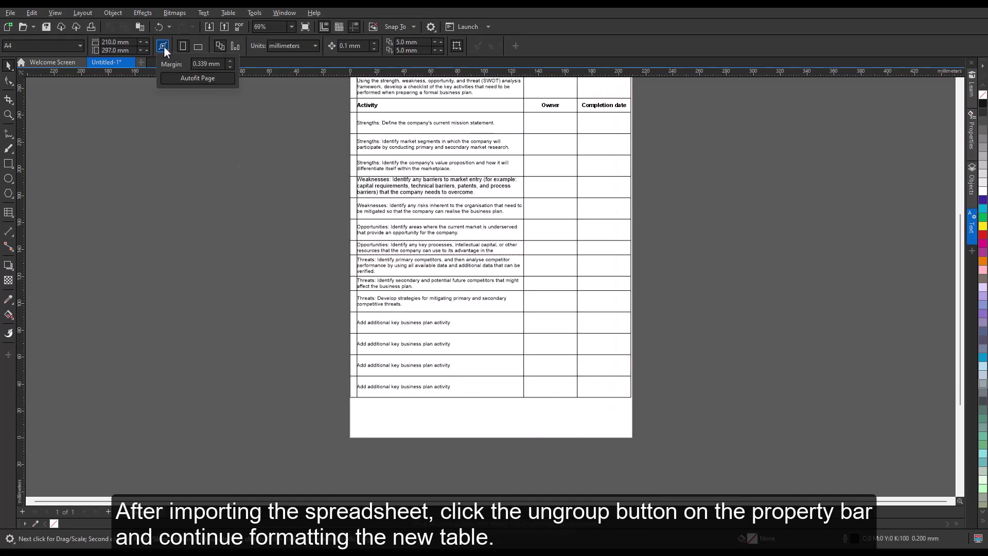
left_click(291, 26)
left_click(271, 51)
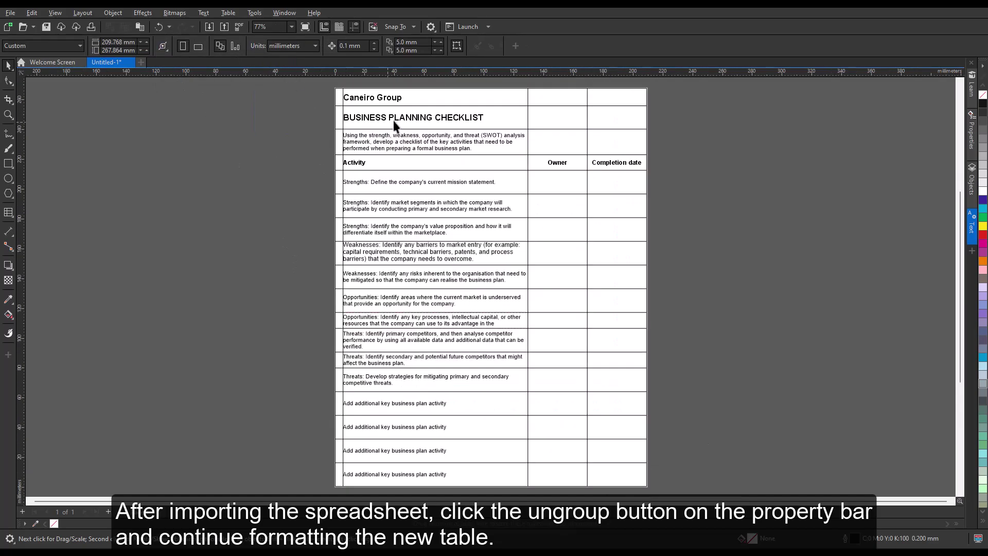
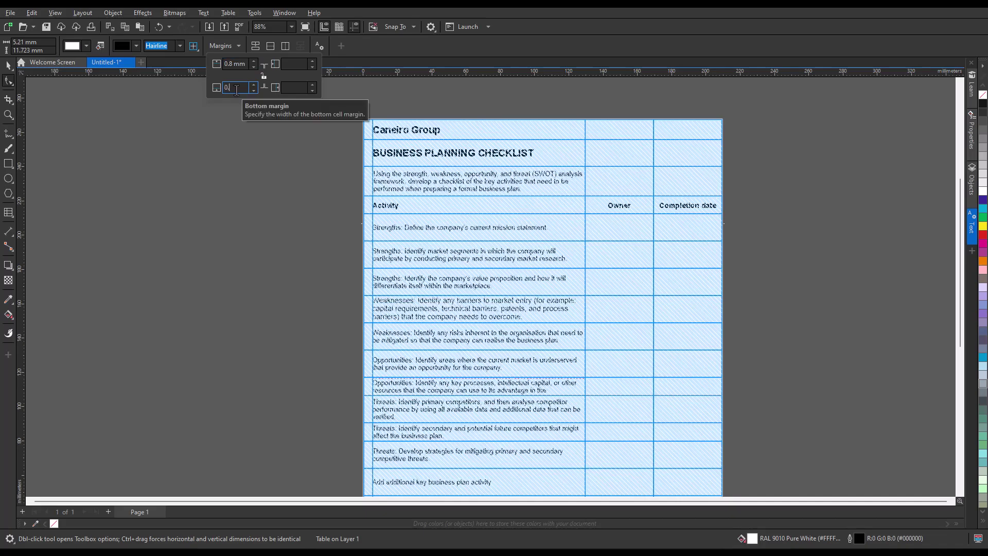
Set the bottom, left and right cell margins of the whole table to 0.8 mm and deselect the table
key("Tab")
type("0")
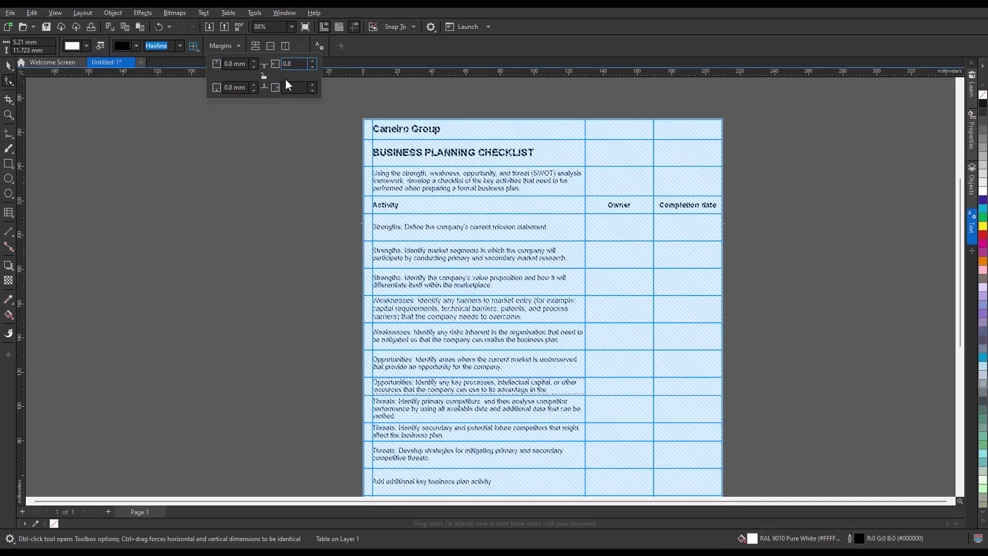
key("Tab")
type("0.8")
key("Return")
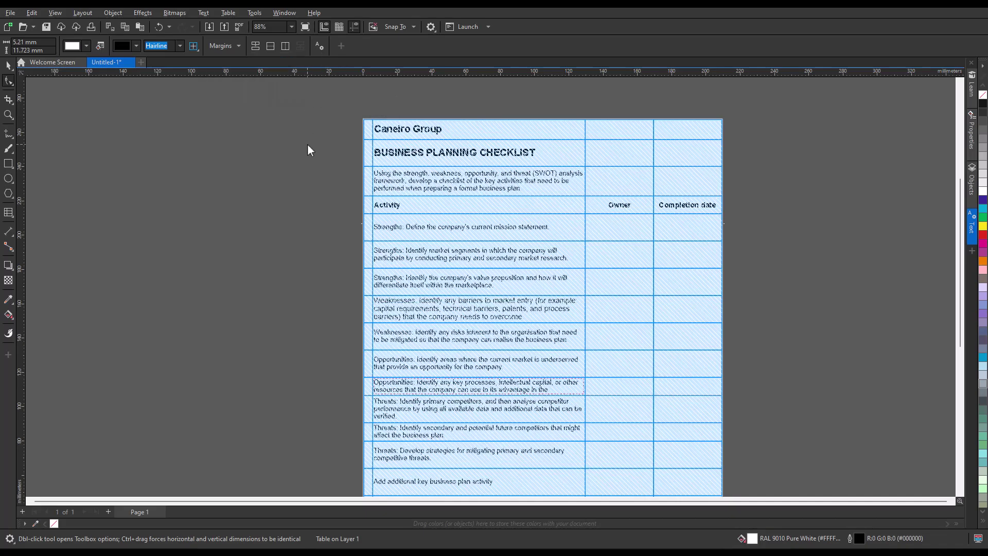
key("Escape")
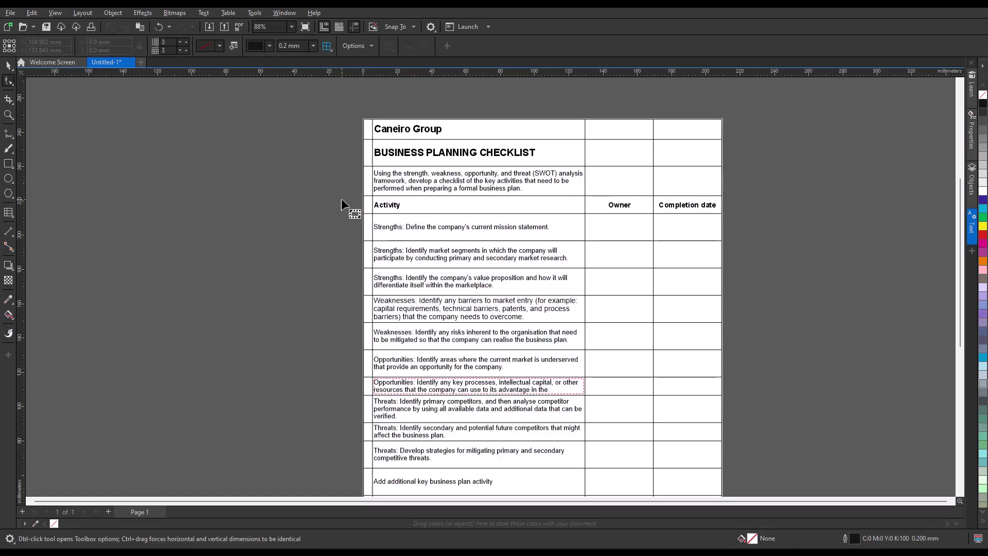
Select the narrow first column of the checklist table, set its background colour to teal and deselect the table
key("F4")
left_click_drag(339, 95, 327, 473)
left_click(85, 45)
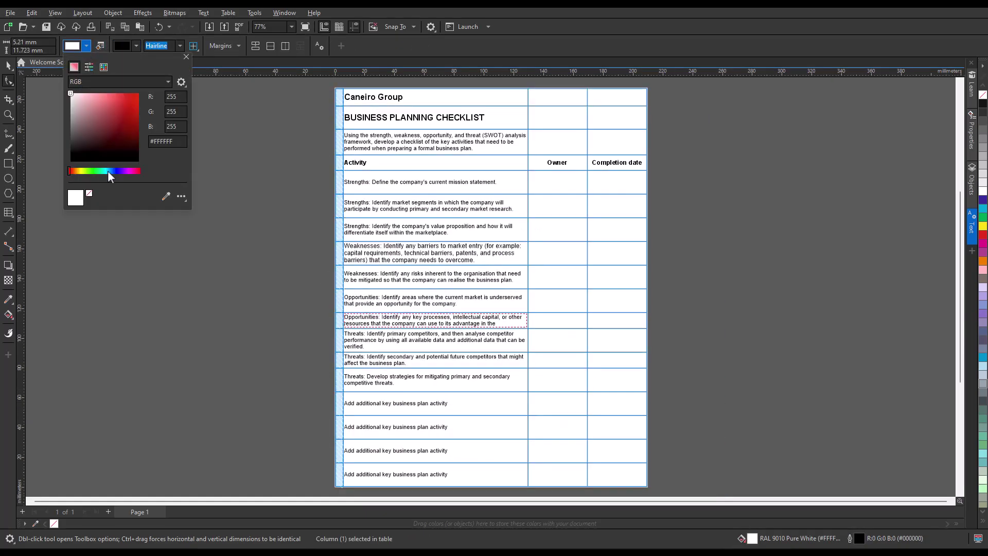
left_click(124, 117)
key("Escape")
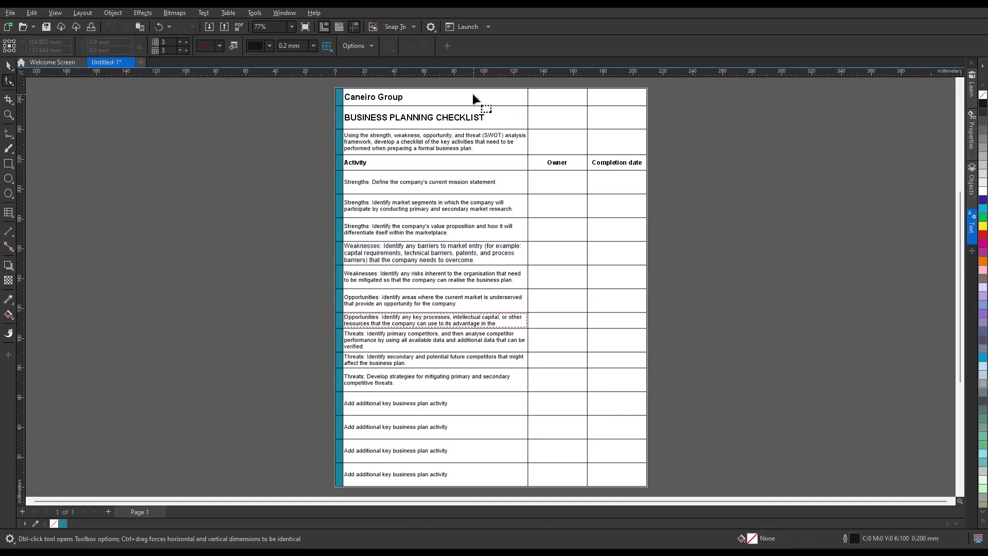
Merge the three white cells within each of the first two rows, keeping the rows separate, and deselect the table
left_click_drag(474, 98, 617, 119)
left_click(255, 46)
left_click(255, 46)
left_click(215, 168)
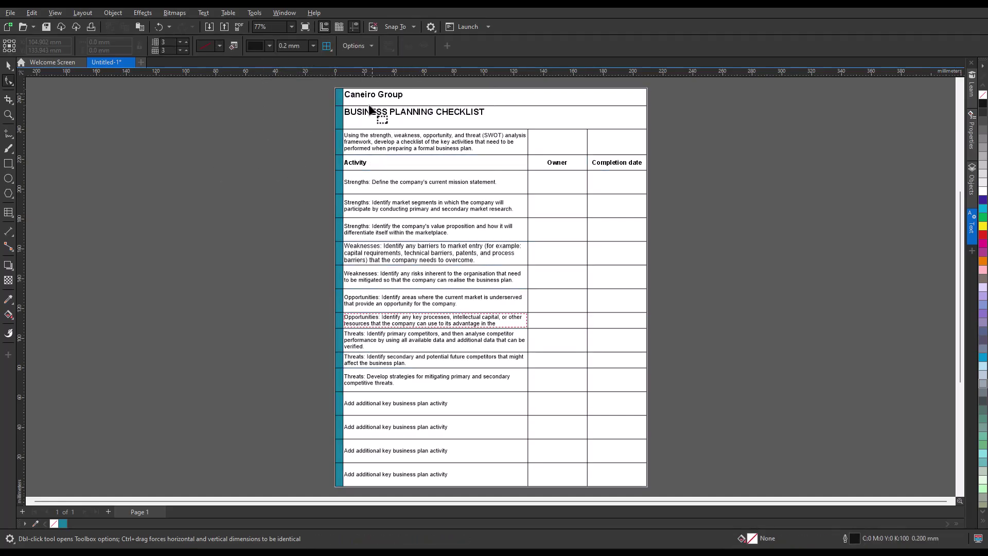
Select the SWOT description cell and all activity cells below the heading, set their linked cell margins to 1 mm and deselect the table
left_click(354, 140)
left_click_drag(358, 182, 370, 476)
left_click(224, 46)
left_click(264, 76)
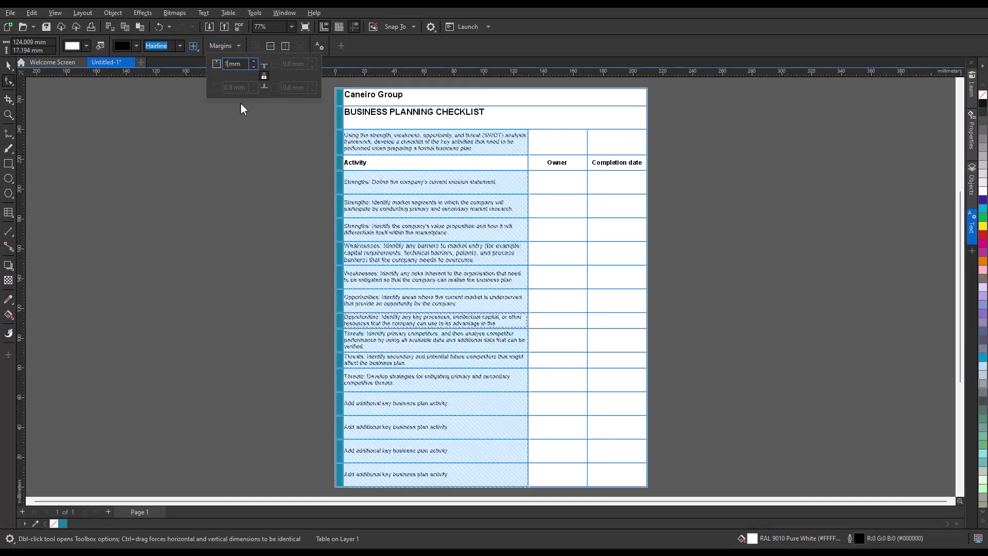
left_click(325, 173)
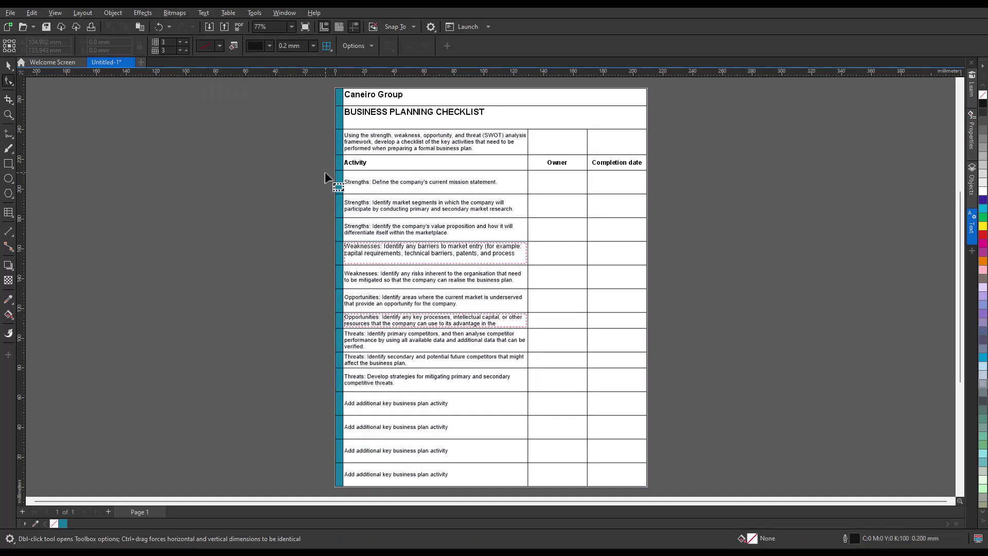
Select all cells below the Activity heading row, distribute their rows evenly and deselect the table
mouse_move(360, 179)
left_mouse_down()
mouse_move(441, 397)
mouse_move(599, 472)
left_mouse_up()
left_click(227, 12)
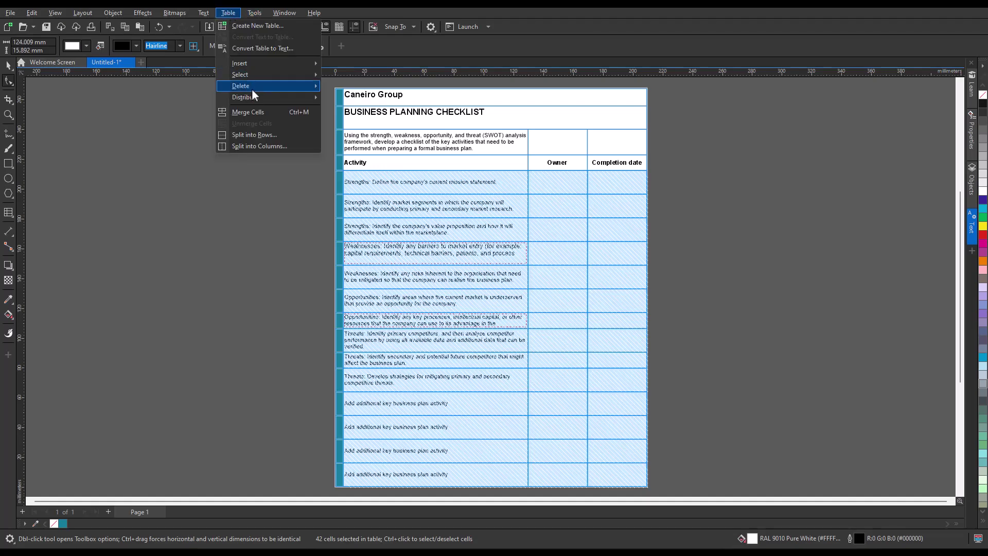
mouse_move(288, 98)
left_click(350, 98)
left_click(282, 189)
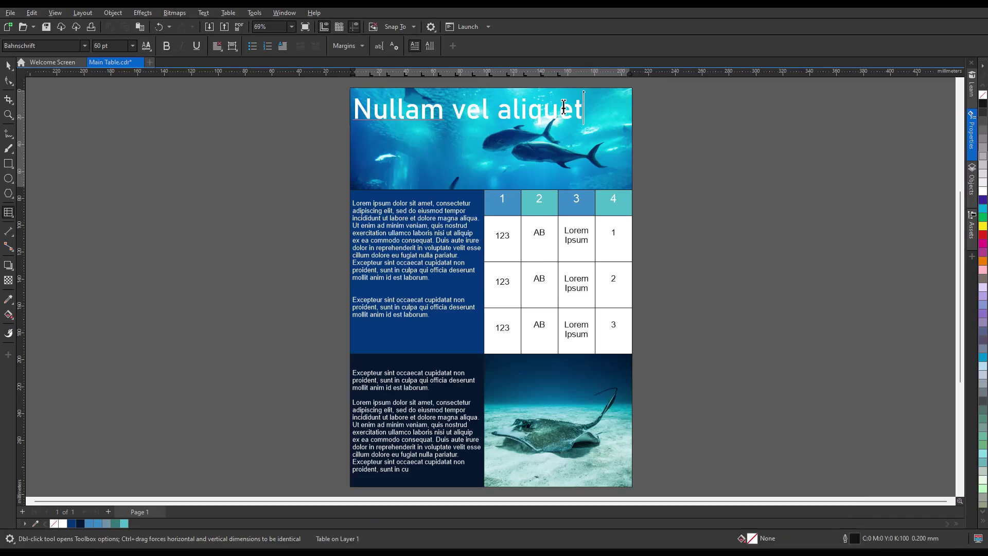
Select the title text "Nullam vel aliquet" in the top table cell and change its font to Gabriola
left_click(360, 107)
left_click(360, 107)
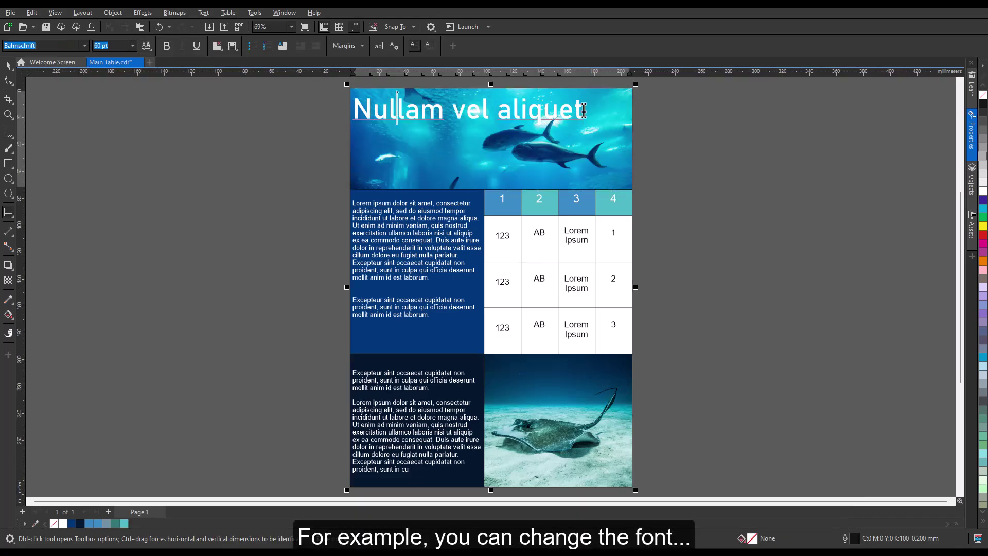
left_click_drag(583, 108, 353, 108)
left_click(49, 48)
left_click(85, 46)
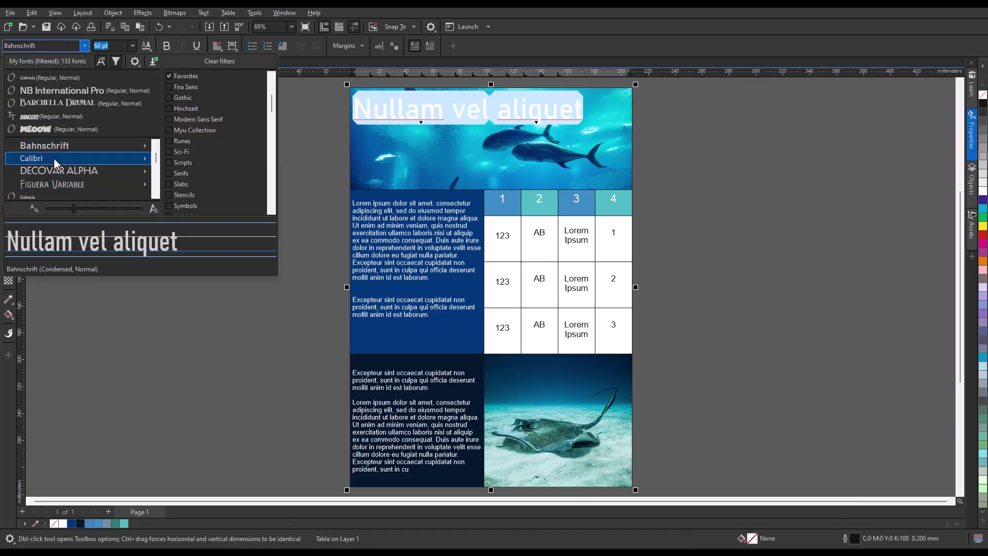
left_click(36, 196)
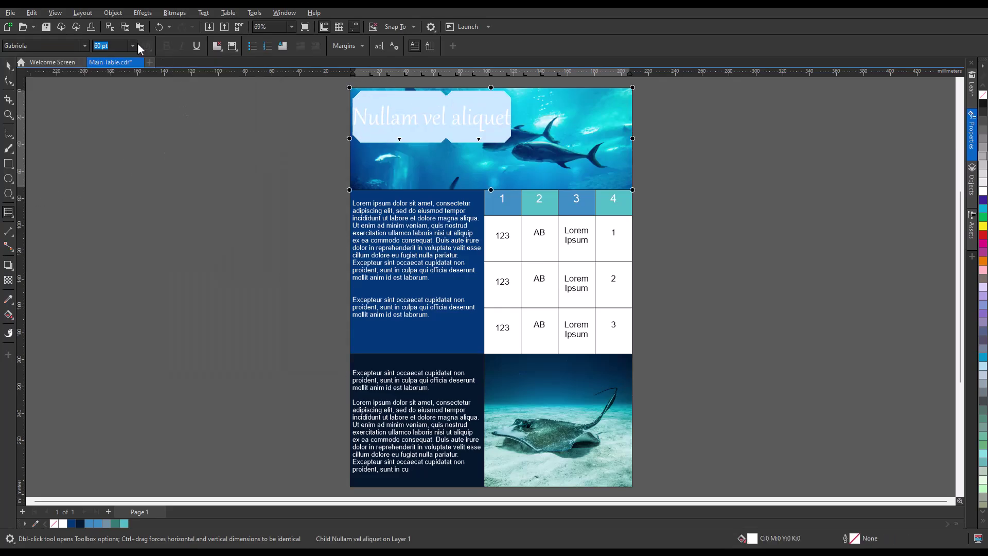
Set the title's font size to 68 pt and apply Stylistic Set 6 to the words "Nullam vel"
left_click(404, 144)
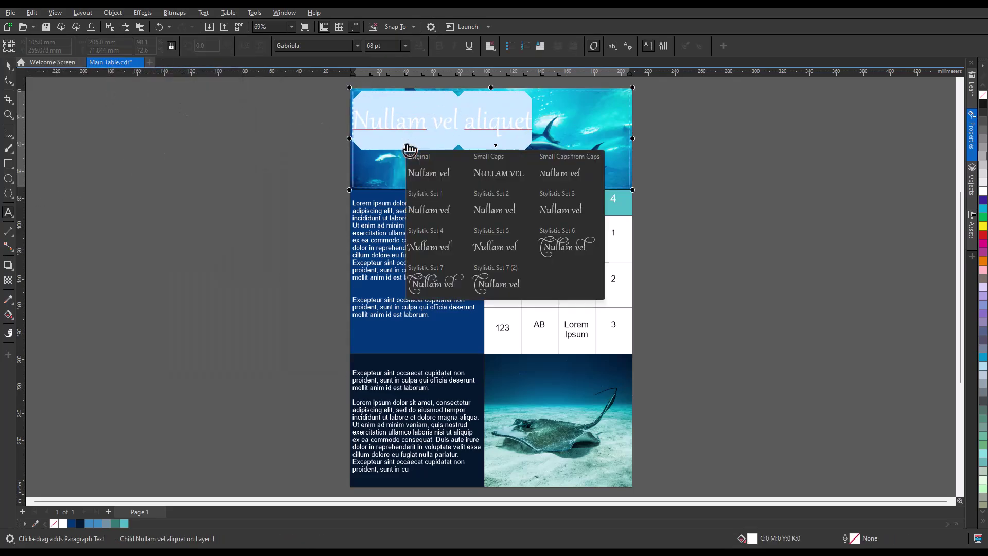
left_click(548, 247)
left_click(512, 124)
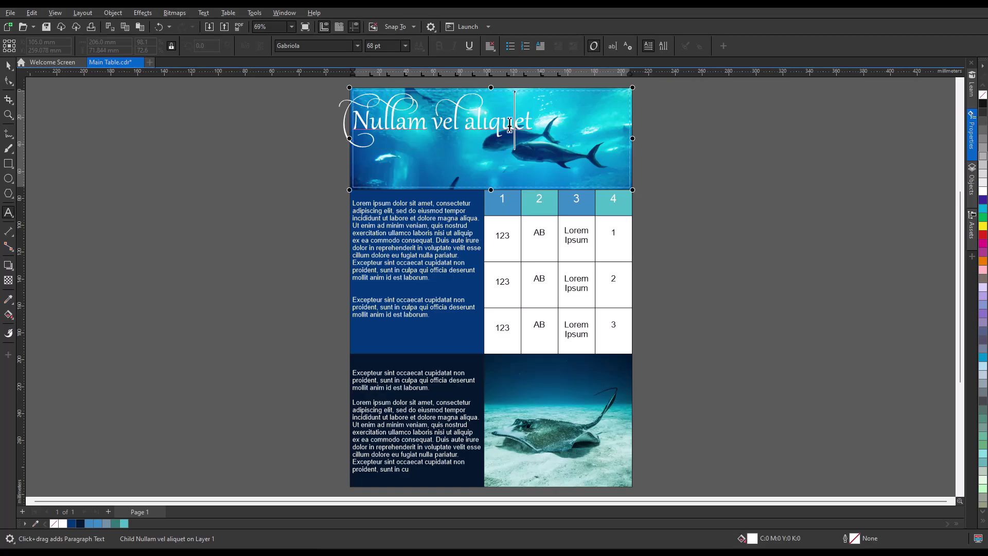
Apply Stylistic Set 6 to the title word "aliquet" and deselect the title
left_click_drag(463, 127, 526, 127)
left_click(498, 145)
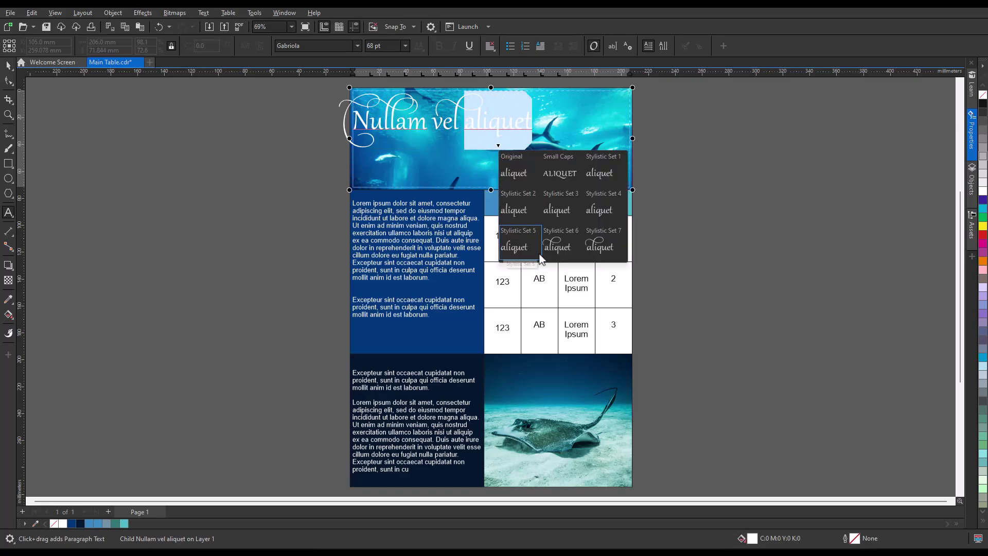
left_click(552, 246)
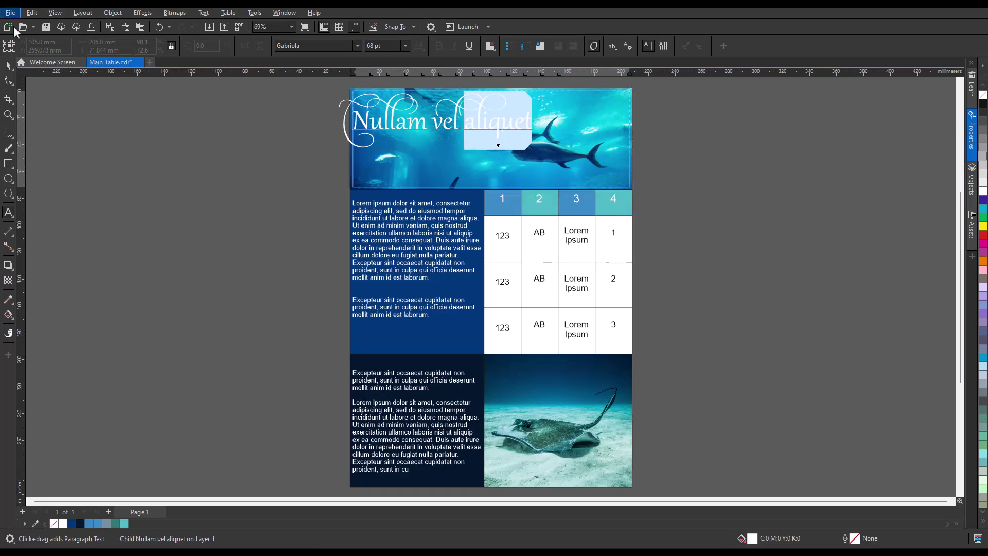
left_click(9, 65)
left_click(103, 109)
Add a bulleted list with the items abc, def and ghi below the last paragraph in the blue text cell
double_click(427, 319)
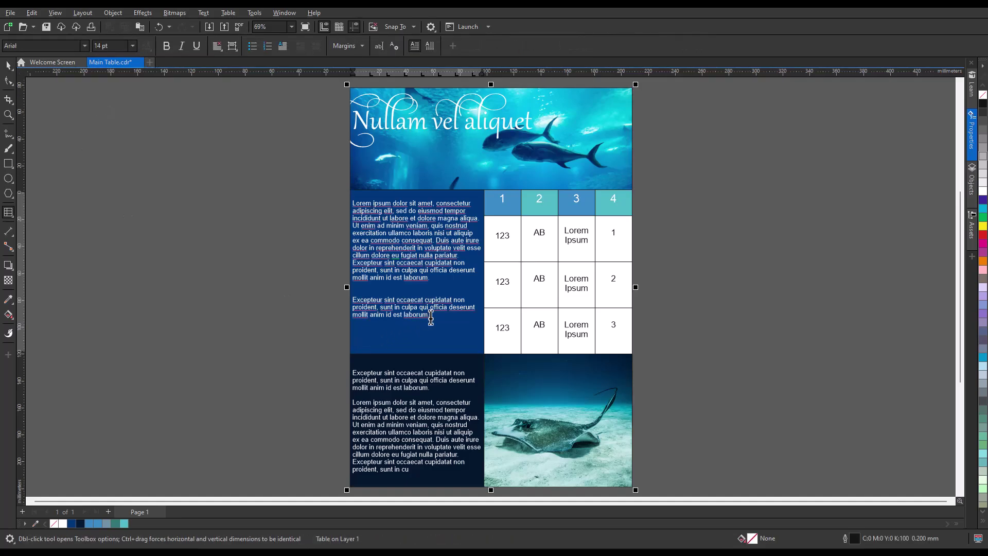
triple_click(414, 313)
left_click(355, 326)
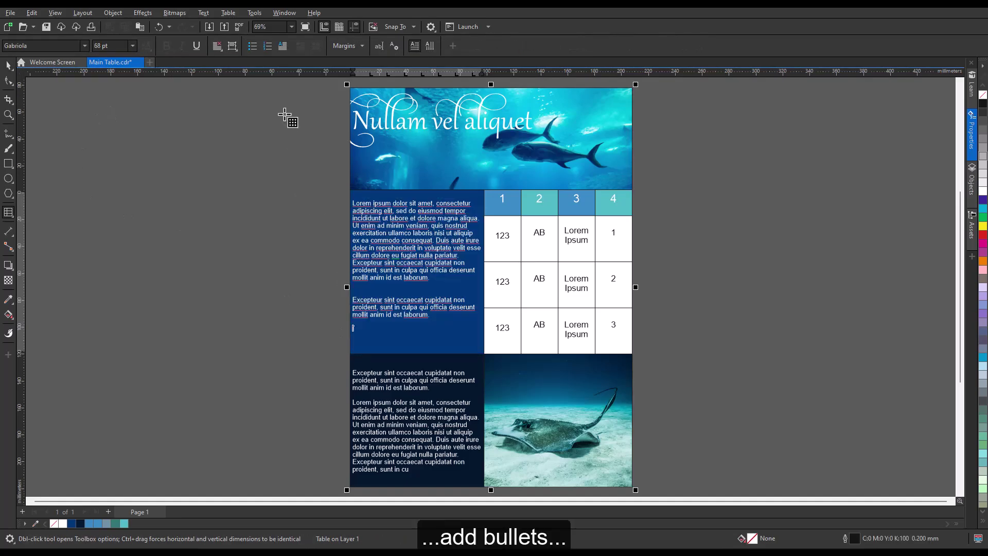
left_click(252, 45)
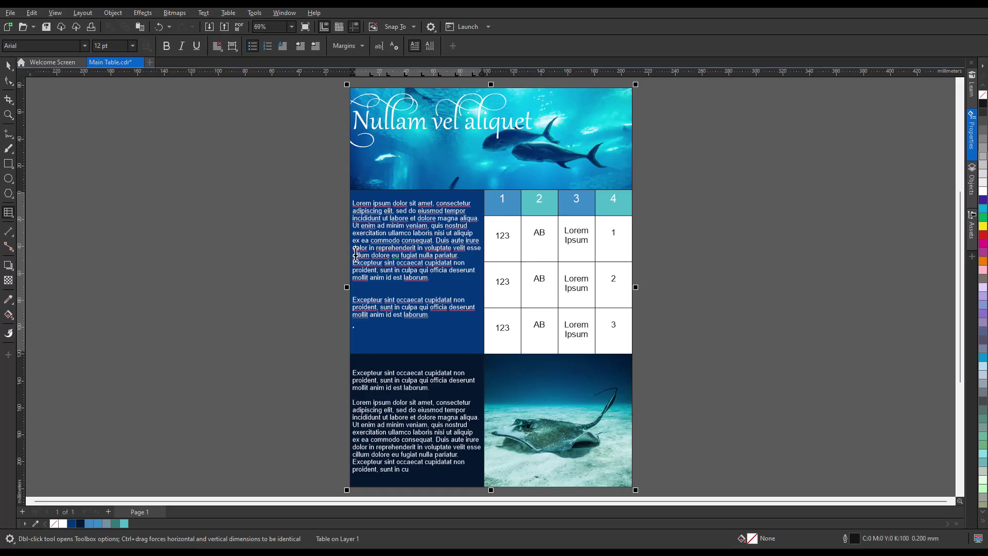
type("abc def ")
type("ghi")
Apply a drop cap to the first letter of the opening paragraph in the dark navy cell
left_click(353, 371)
scroll(353, 371, "up", 3)
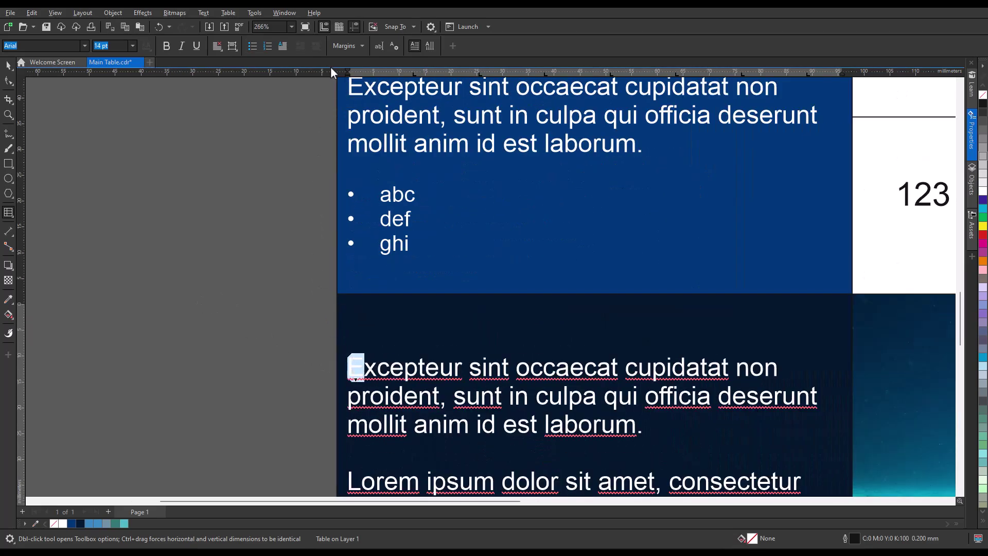
left_click(283, 46)
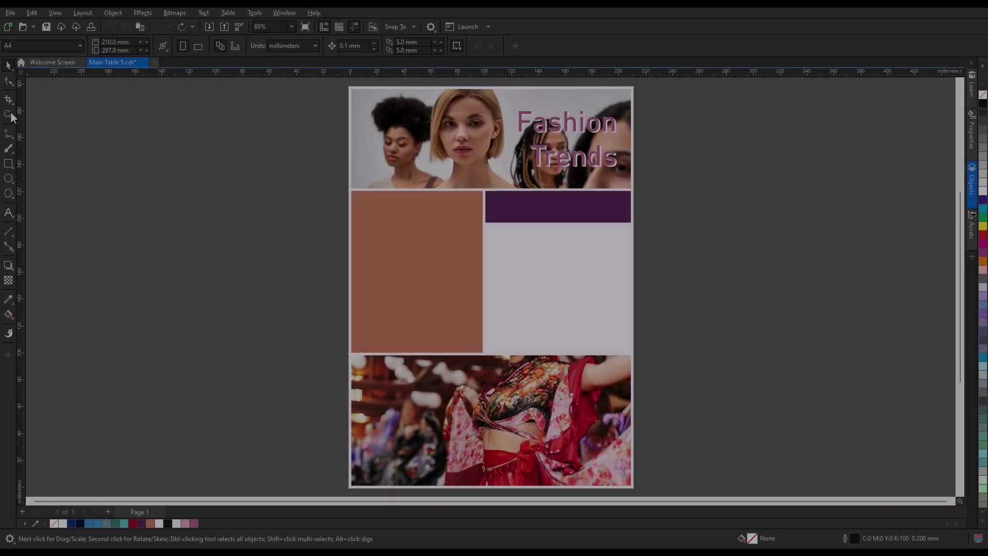
Insert the Lorem ipsum text in the terracotta cell and in the white cell beneath the purple one
left_click(8, 114)
left_click_drag(332, 186, 652, 363)
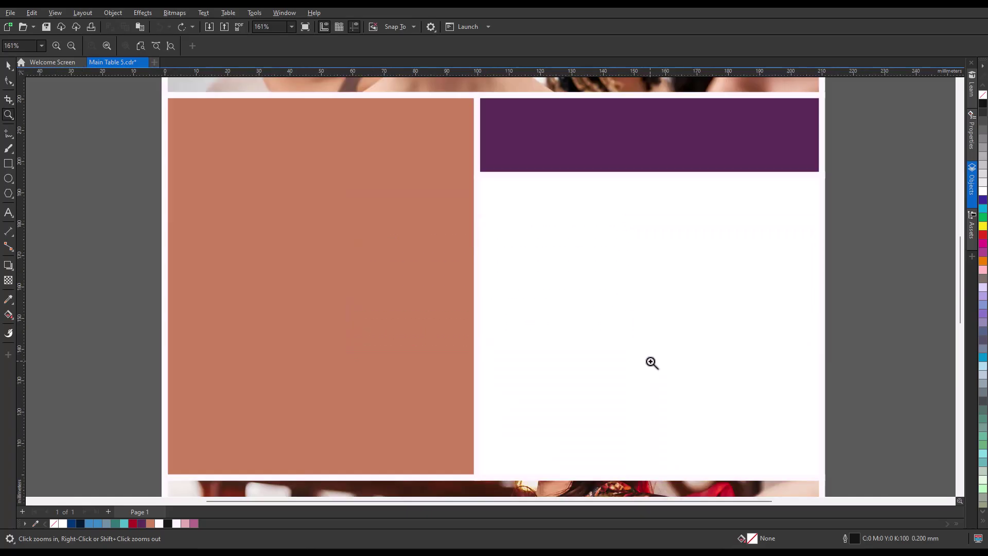
left_click(8, 66)
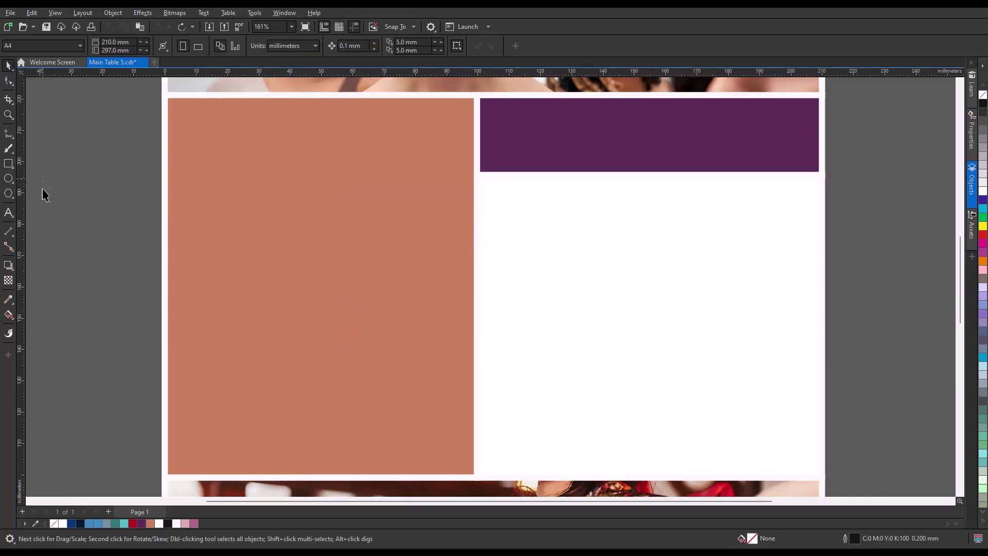
left_click(161, 205)
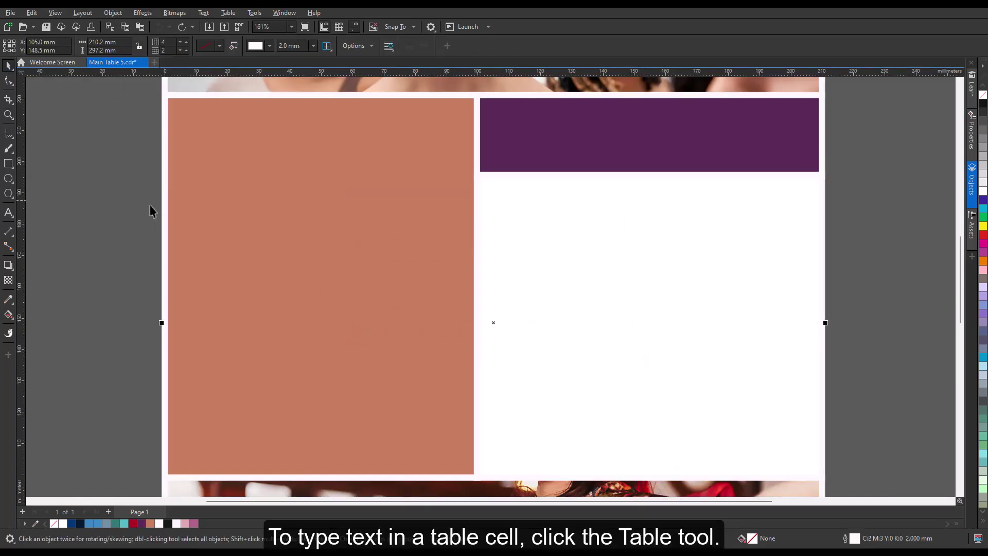
left_click(11, 214)
left_click(37, 224)
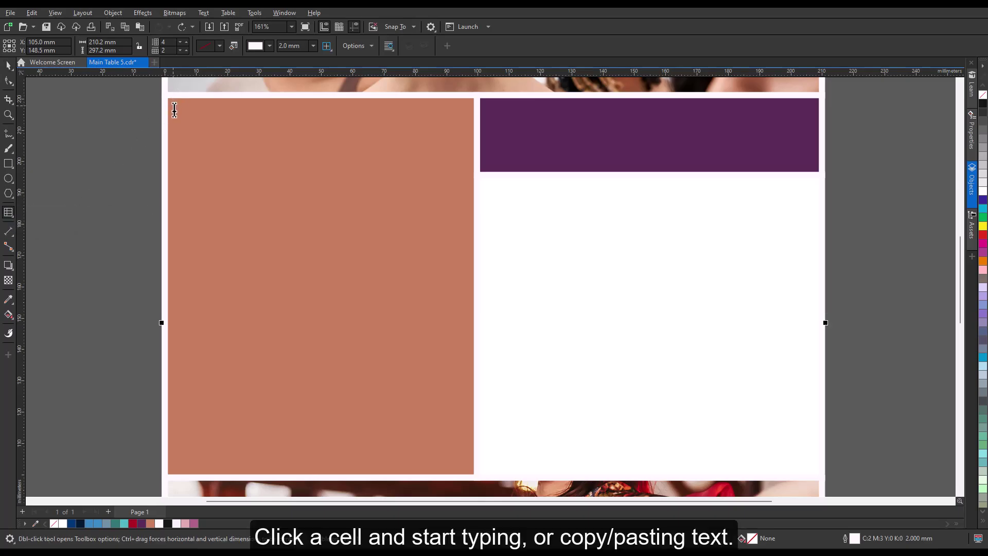
left_click(174, 112)
type("Lorem ipsum odor amet, consectetuer adipiscing elit. Gravida sit fames mi euismod litora aliquam tortor dui ornare. Vulputate semper turpis elit interdum mi. Lorem litora faucibus aliquet nibh, tristique lacus conubia nullam. Feugiat parturient vulputate at efficitur senectus egestas natoque venenatis adipiscing. Tristique metus eu torquent vivamus eleifend phasellus. Elit ex habitant commodo habitant auctor bibendum neque at. In fusce sodales suscipit cubilia aliquam interdum dignissim maecenas. Enim magna et cubilia potenti inceptos dignissim dis feugiat. Lorem ullamcorper dolor lectus primis leo consectetur magna semper. Nibh porta quis vel eu finibus himenaeos. Natoque sollicitudin arcu suspendisse ex platea accumsan dictumst placerat blandit. Facilisis egestas ipsum class; urna hac curabitur. Nisi torquent ornare a feugiat ipsum maximus. Facilisis nisl varius lacinia mauris hac. Convallis ornare porta sagittis bibendum at montes. Tempus condimentum litora semper sed risus ultrices morbi phasellus. Hendrerit morbi ultrices aptent per nam conubia aptent?")
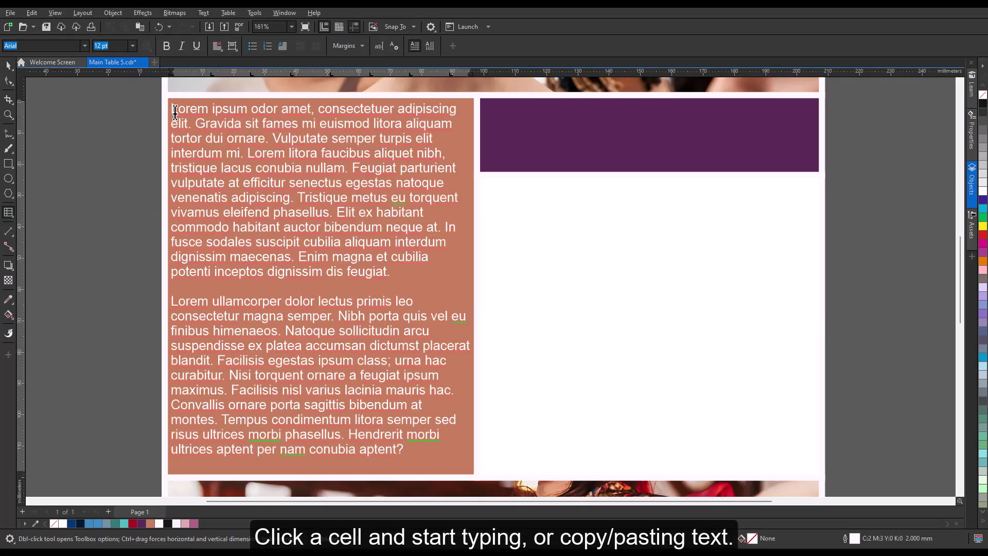
left_click(486, 196)
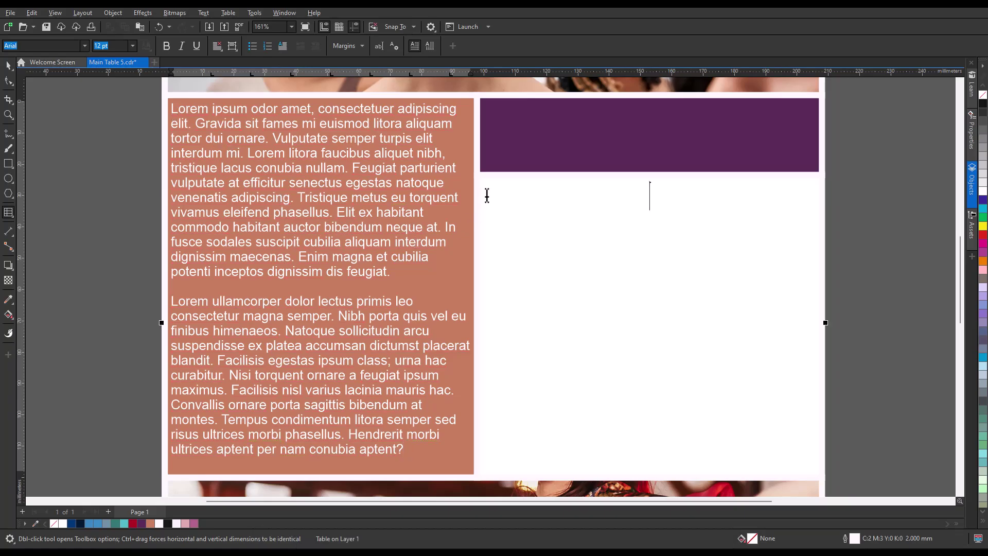
key("ctrl+v")
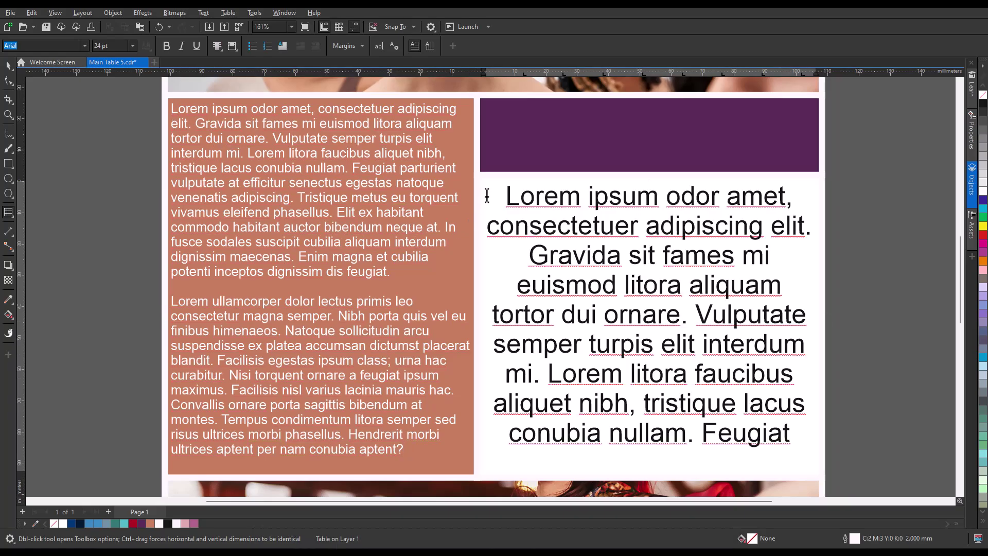
Set all the text in the white cell to 15.001 pt and align it left using the text properties
left_click(172, 113)
key("ctrl+a")
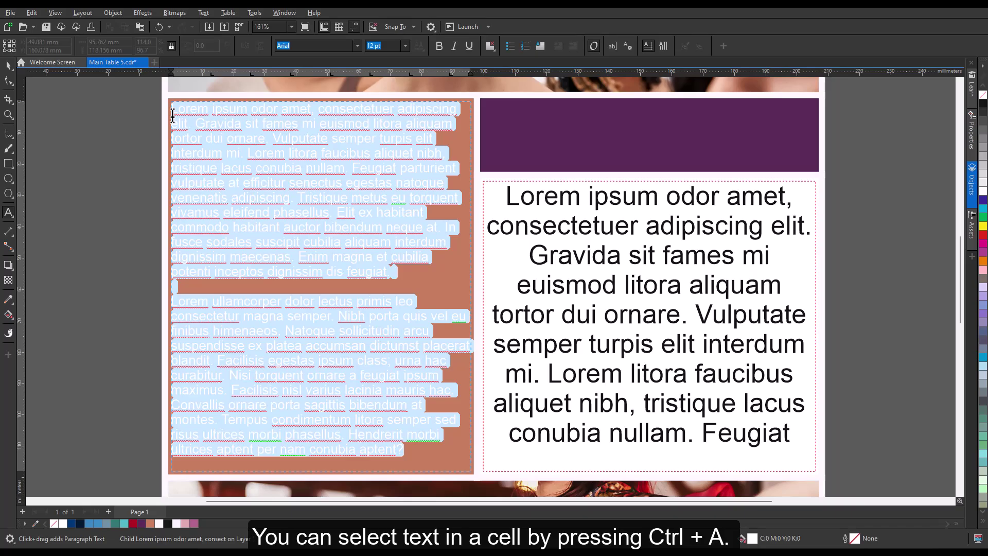
left_click(508, 197)
key("ctrl+a")
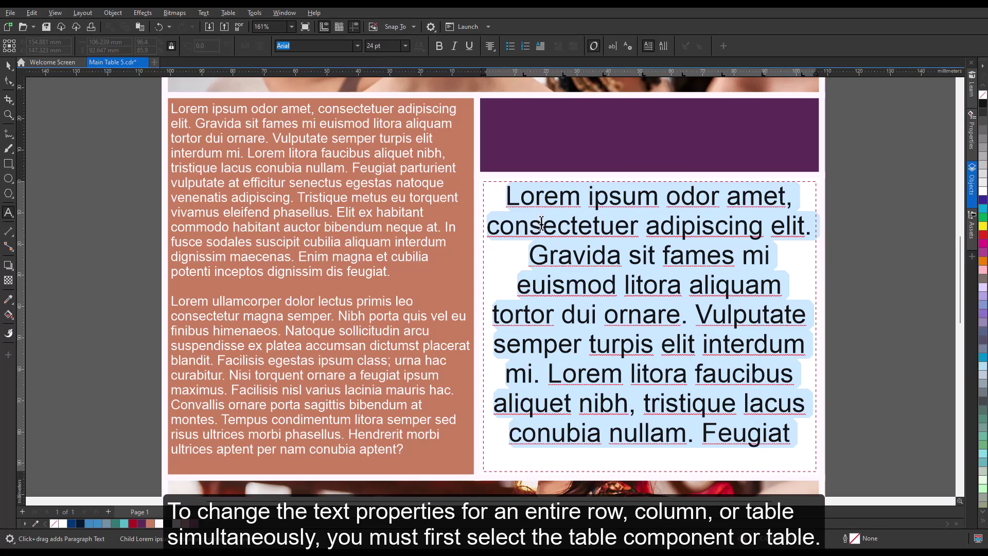
left_click(971, 257)
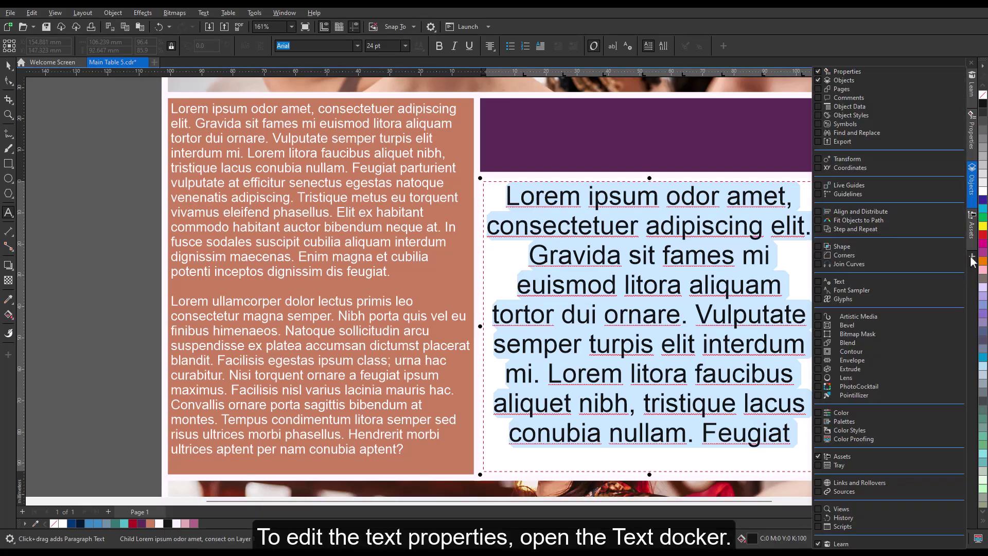
left_click(817, 281)
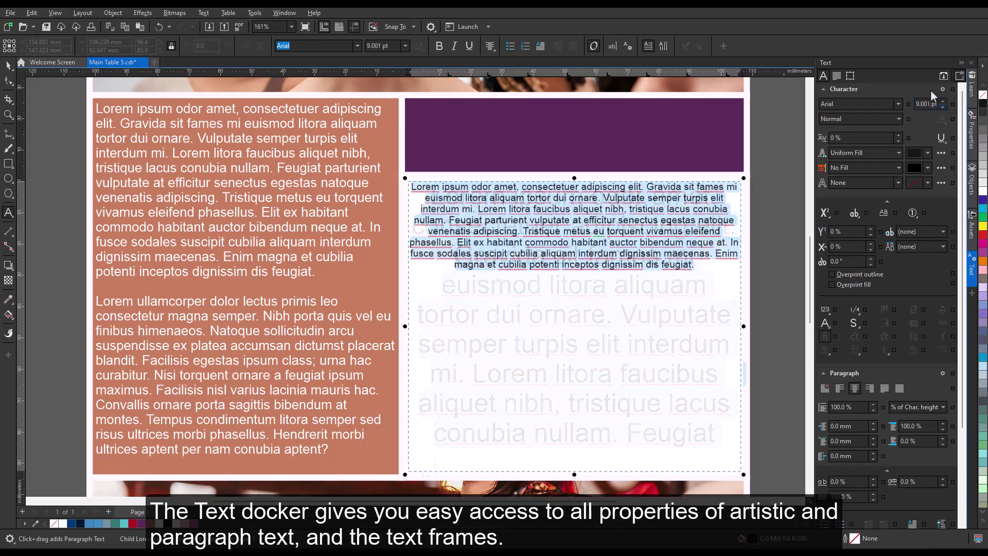
left_click_drag(942, 105, 941, 101)
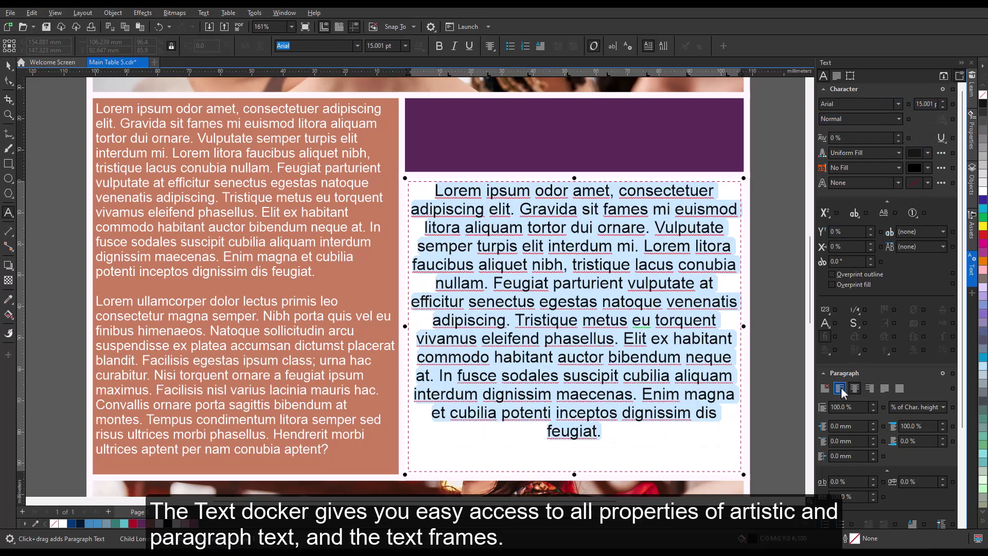
left_click(841, 388)
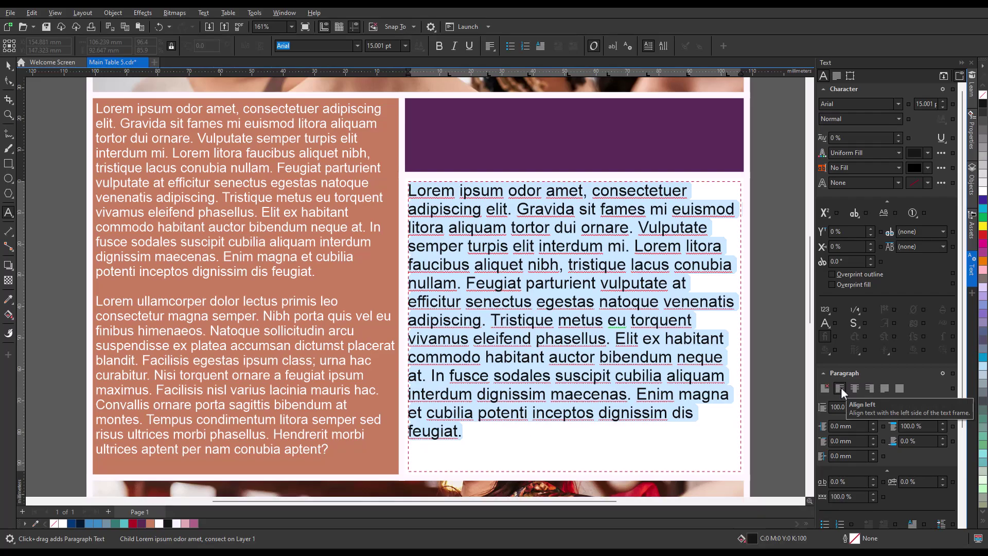
Apply the NB International Pro font to the text in the white cell and the terracotta cell
left_click(896, 102)
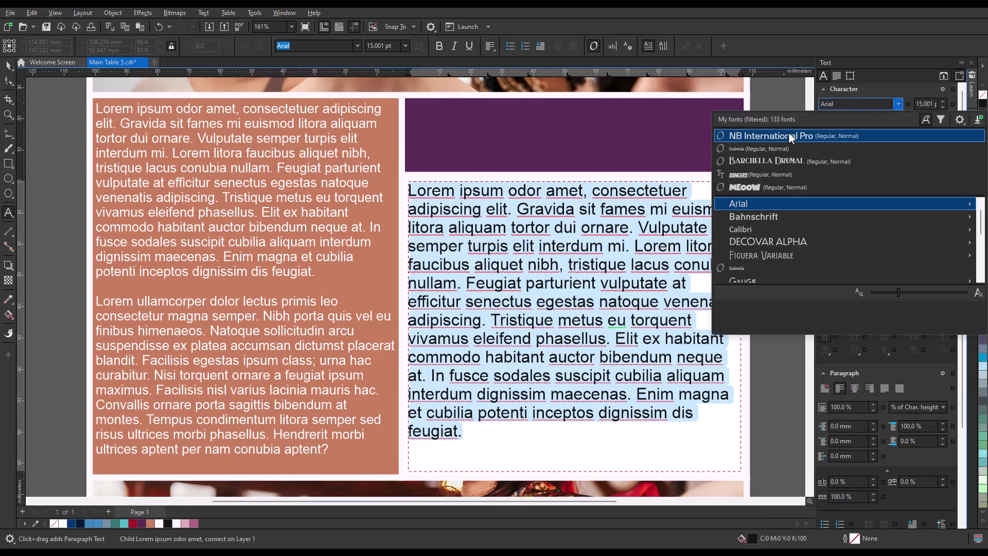
left_click(788, 134)
left_click_drag(96, 108, 332, 450)
left_click(897, 104)
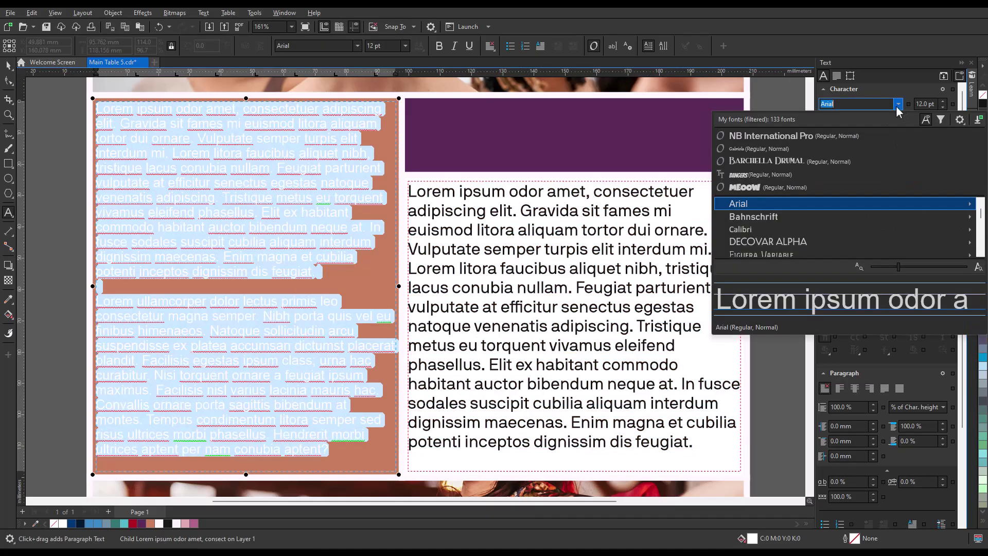
left_click(792, 136)
Set the white cell's text size to 12.001 pt and increase its line spacing to 121%
left_click(782, 201)
key("ctrl+a")
key("ctrl+c")
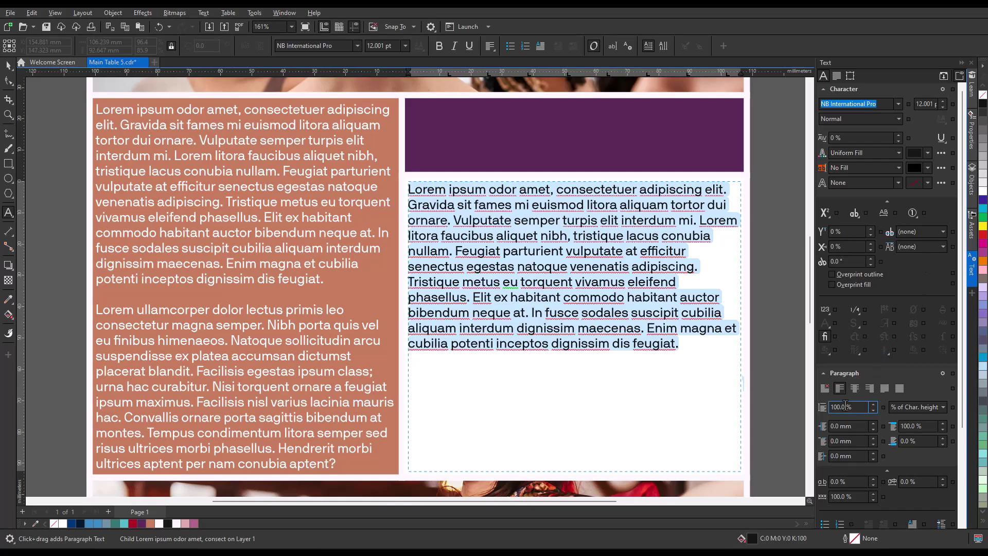
left_click(872, 404)
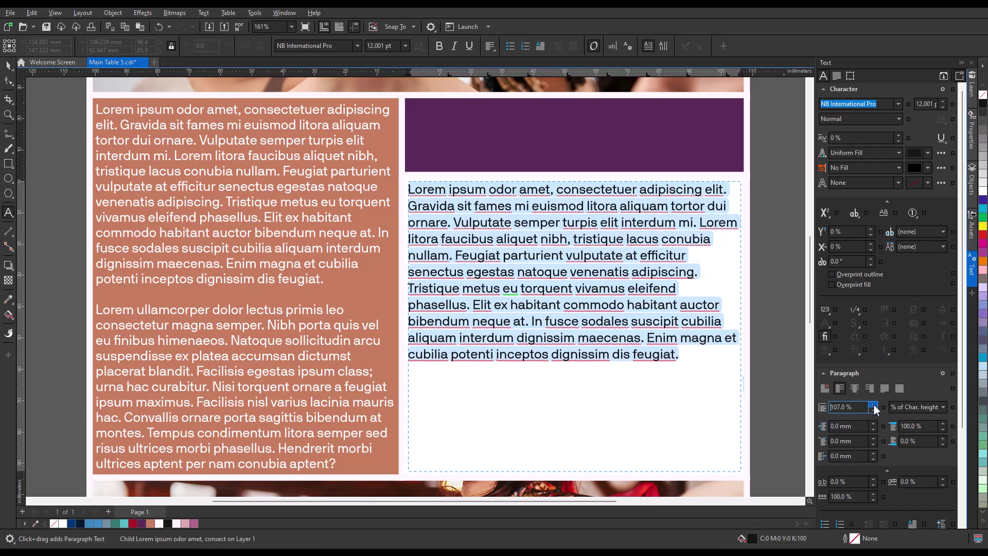
left_click_drag(872, 404, 873, 403)
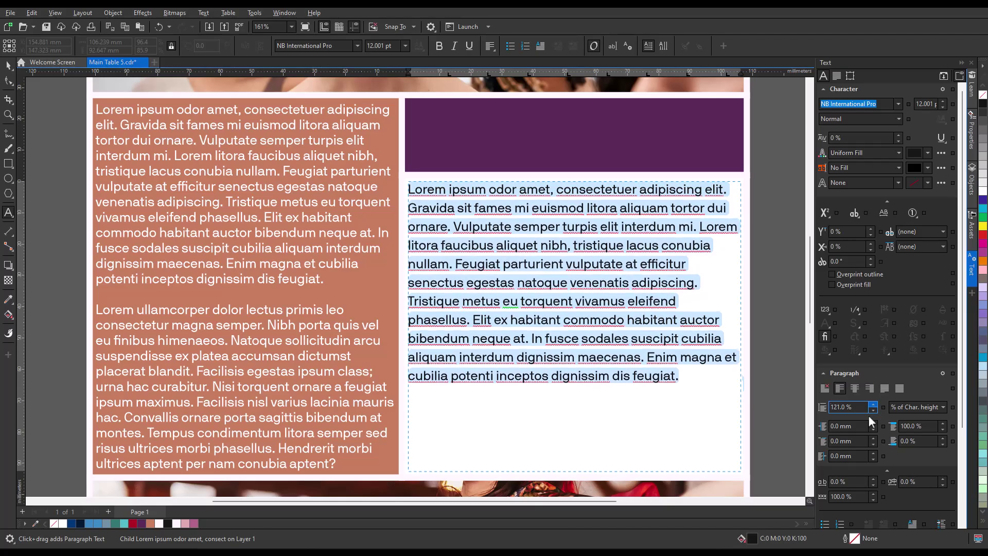
Add a first-line indent to the paragraphs in the white cell and the terracotta cell
left_click(873, 423)
left_click(873, 438)
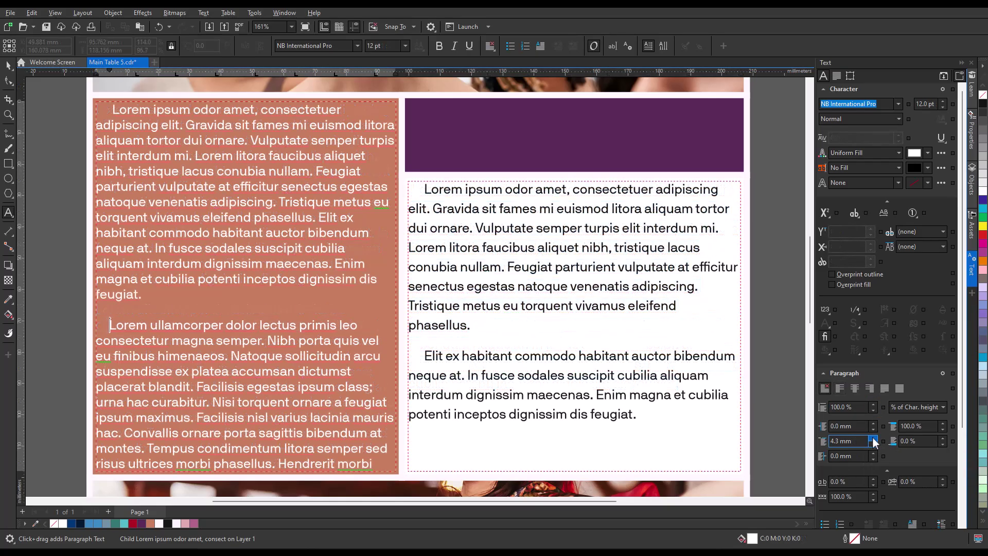
left_click_drag(873, 442, 873, 442)
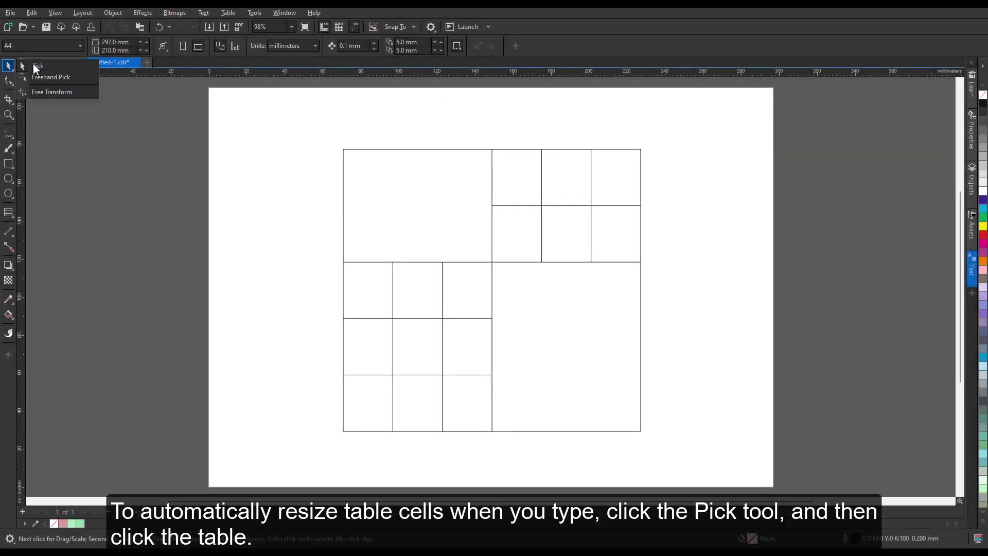
Turn on automatic cell resizing while typing for the empty table and paste the Lorem ipsum paragraphs into its large upper-left cell
left_click(341, 148)
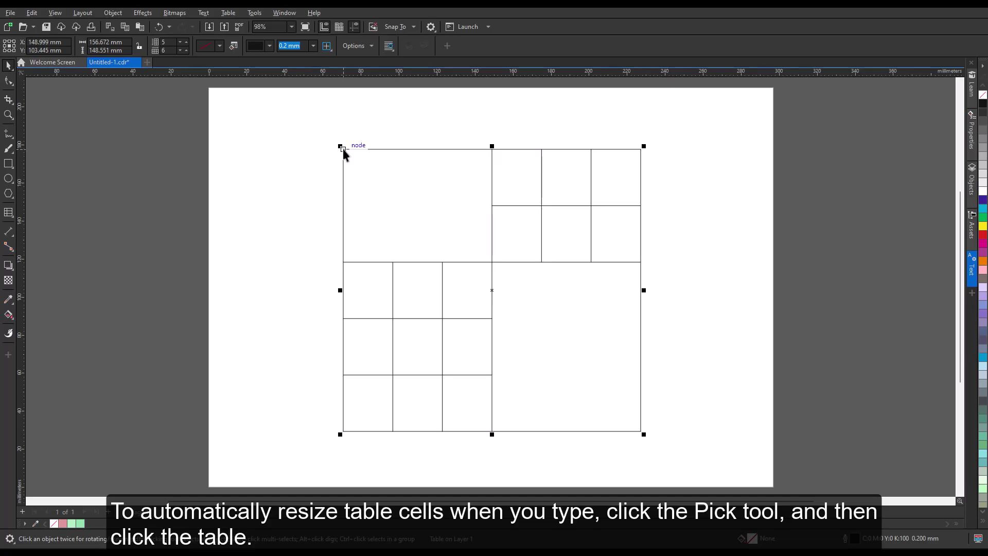
left_click(354, 46)
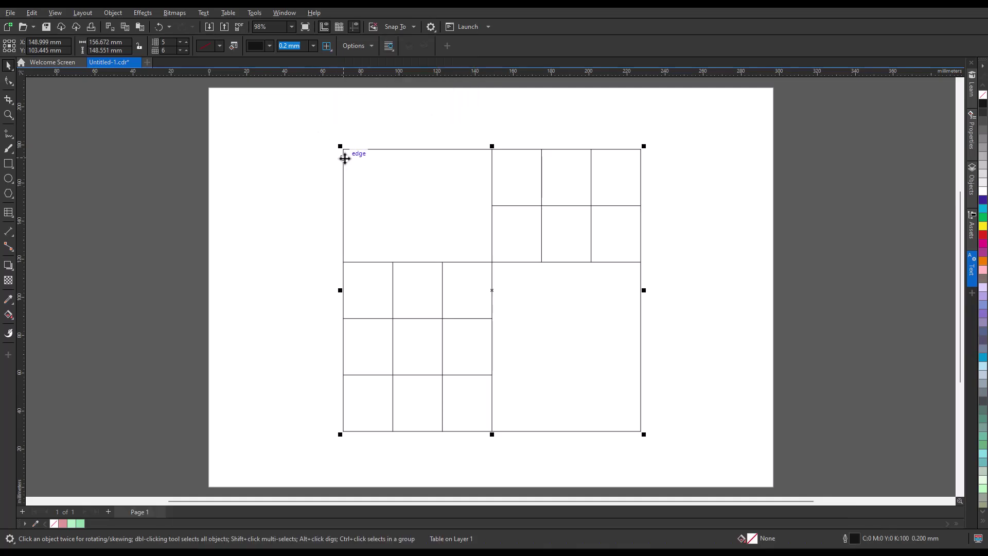
left_click(8, 212)
left_click(353, 157)
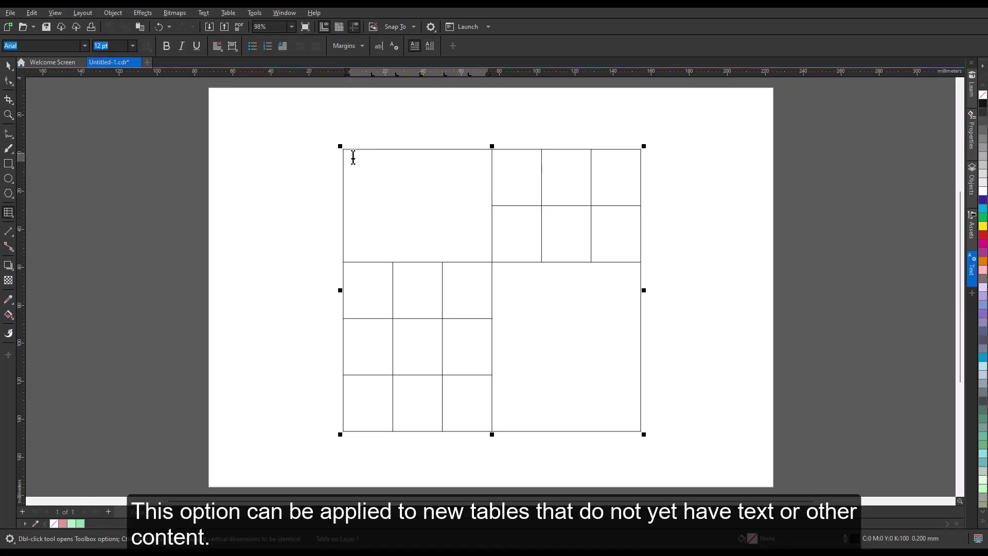
key("ctrl+v")
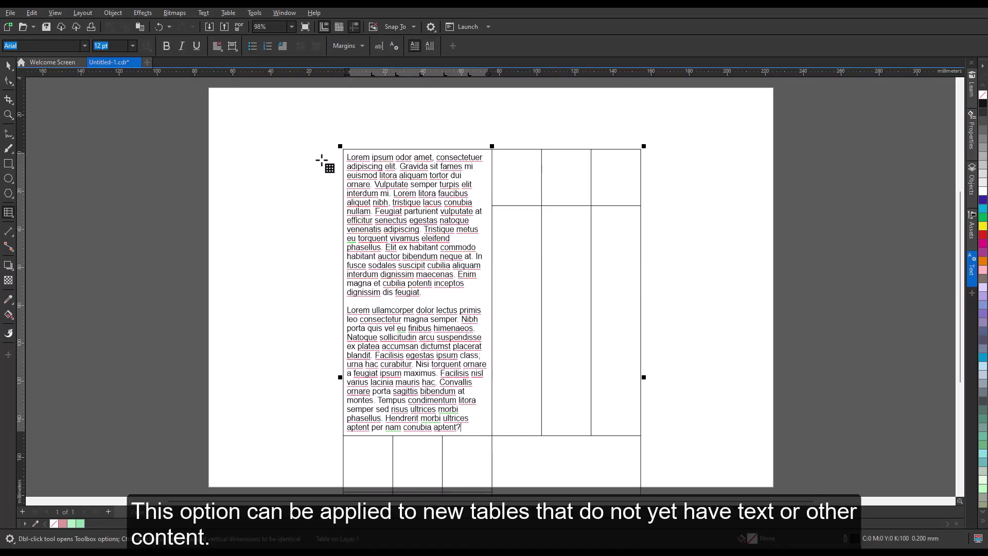
left_click(322, 160)
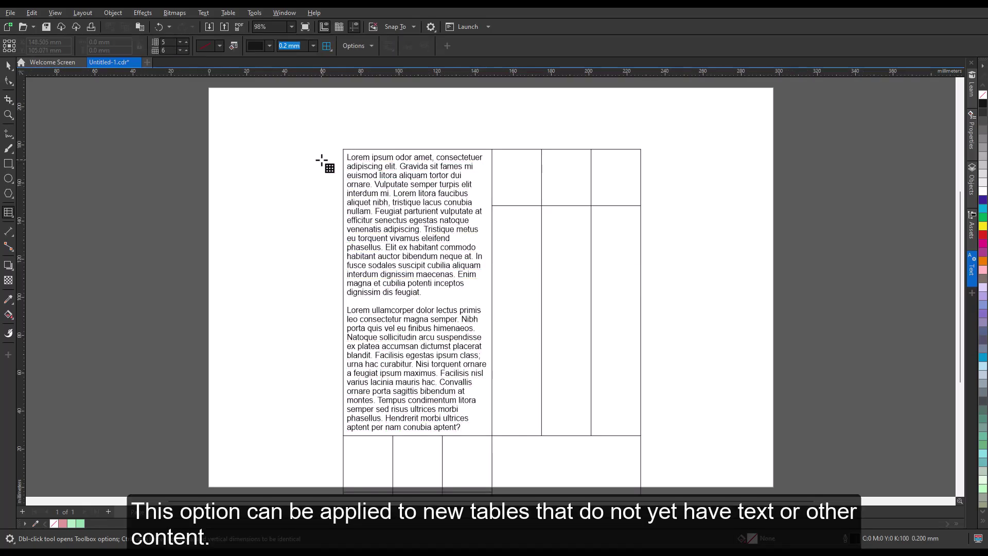